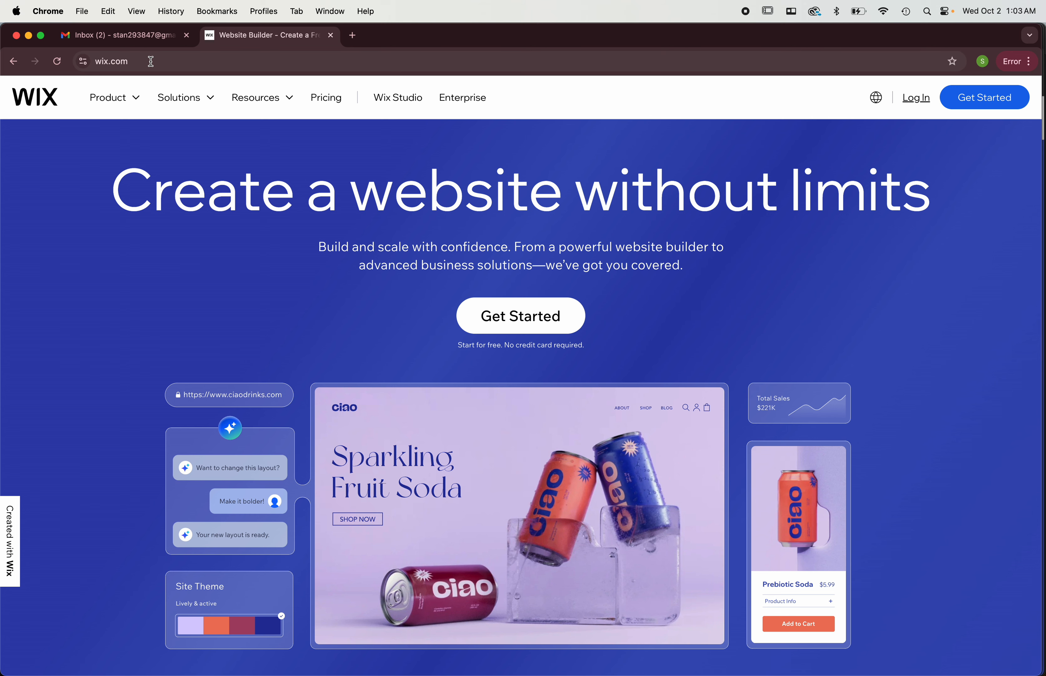
Step: Sign up for a Wix account with the Google account and confirm the account's e-mail address
left_click(1001, 103)
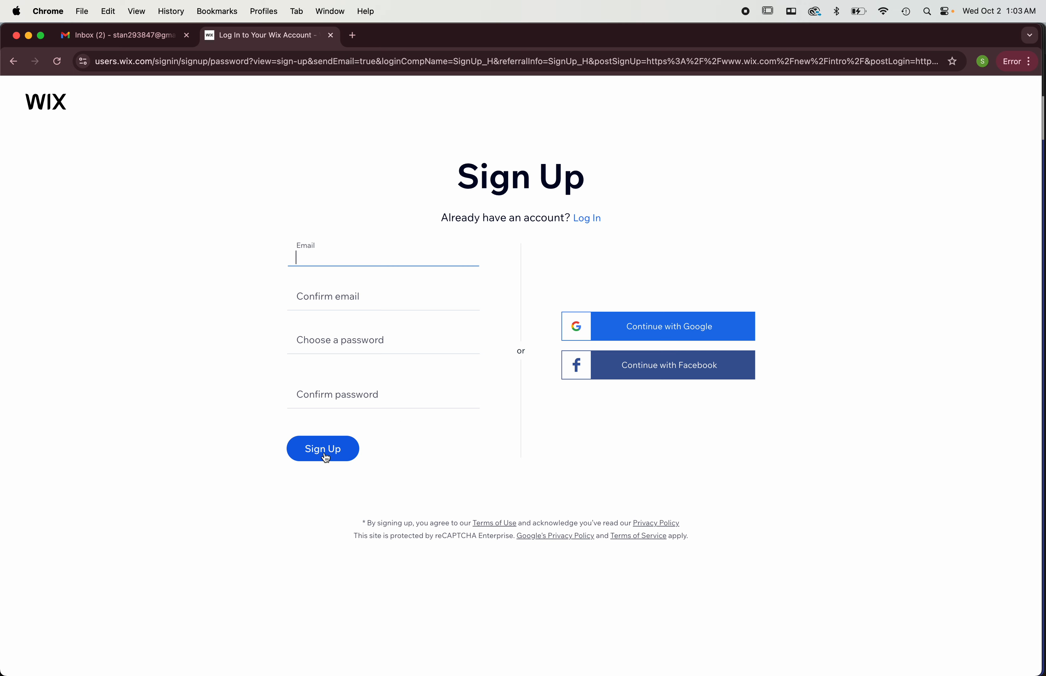
left_click(679, 328)
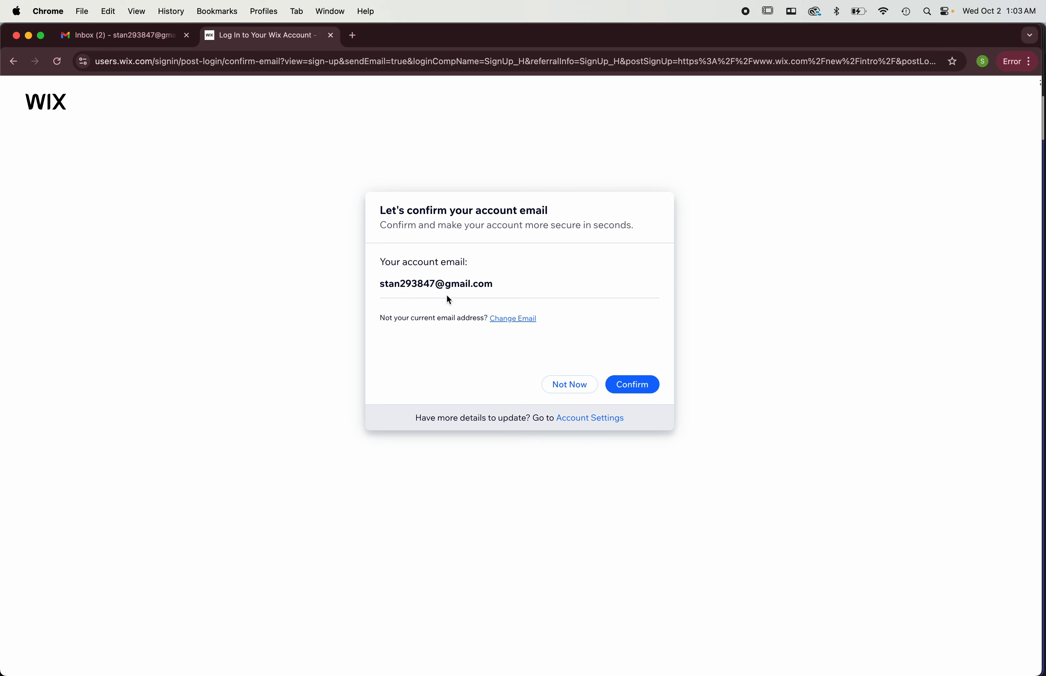
left_click(628, 392)
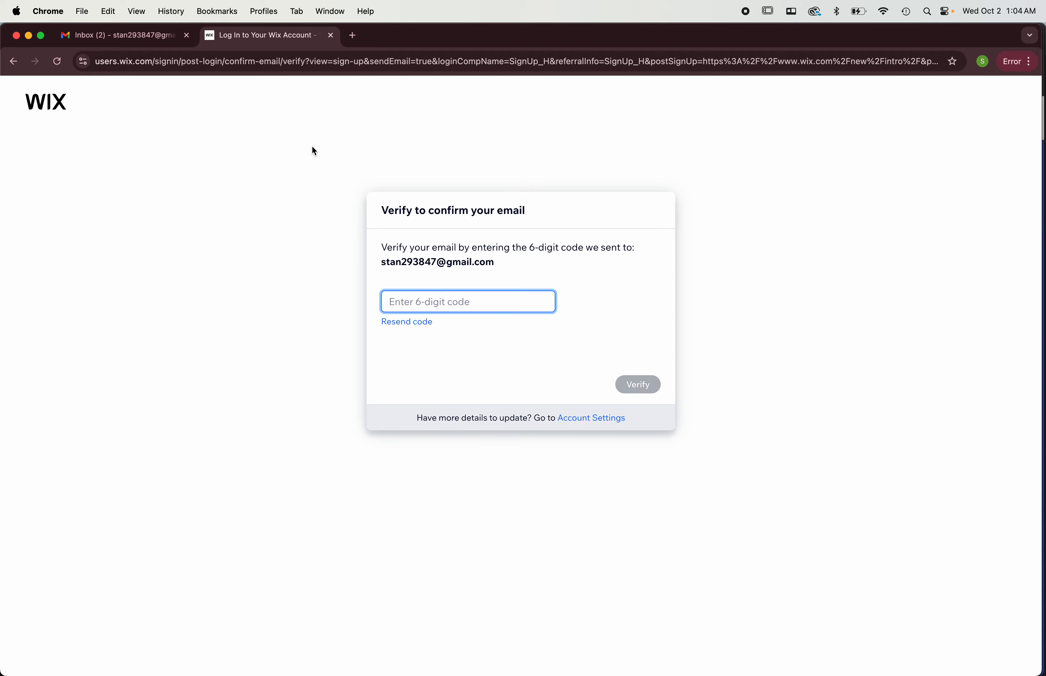
Step: Switch to Gmail and copy the confirmation code from the newest Wix verification e-mail
left_click(131, 34)
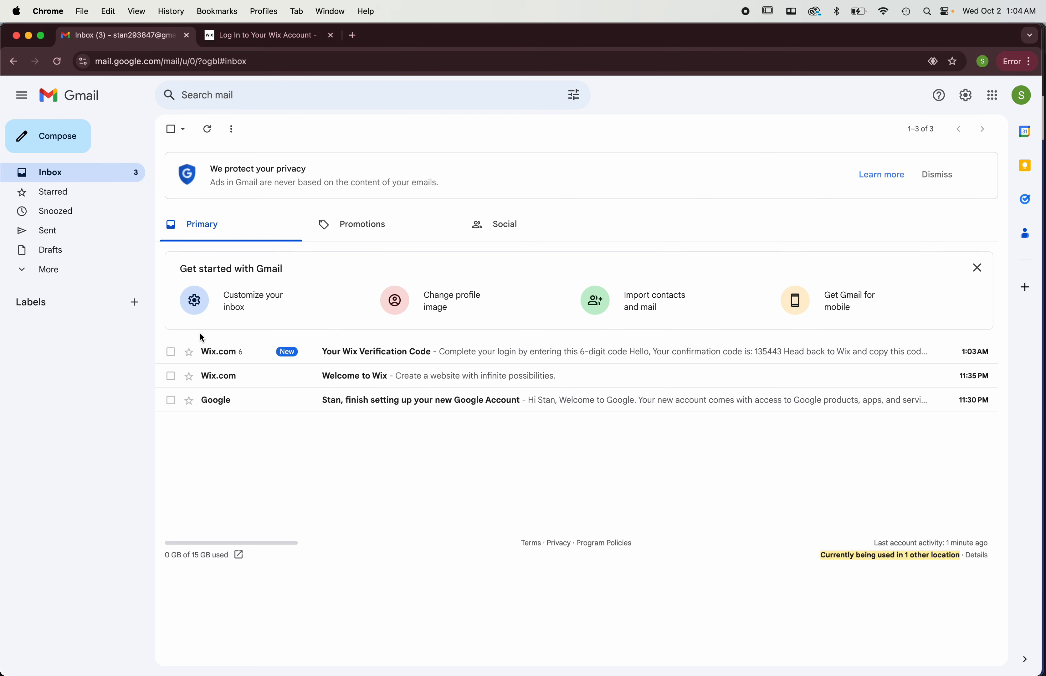
left_click(346, 353)
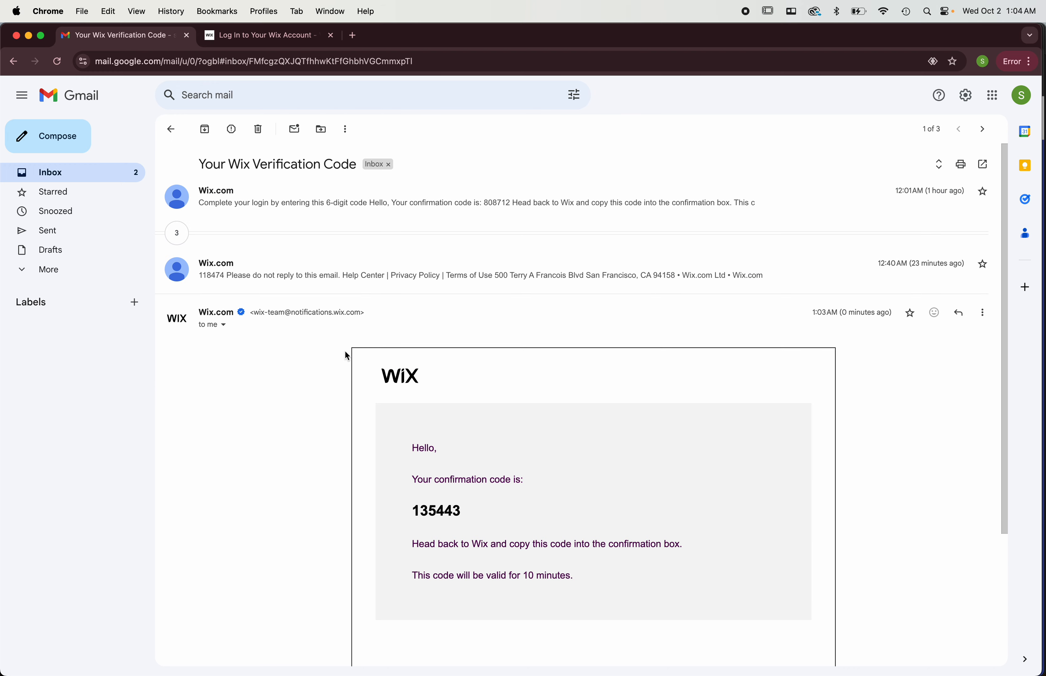
left_click_drag(412, 510, 482, 514)
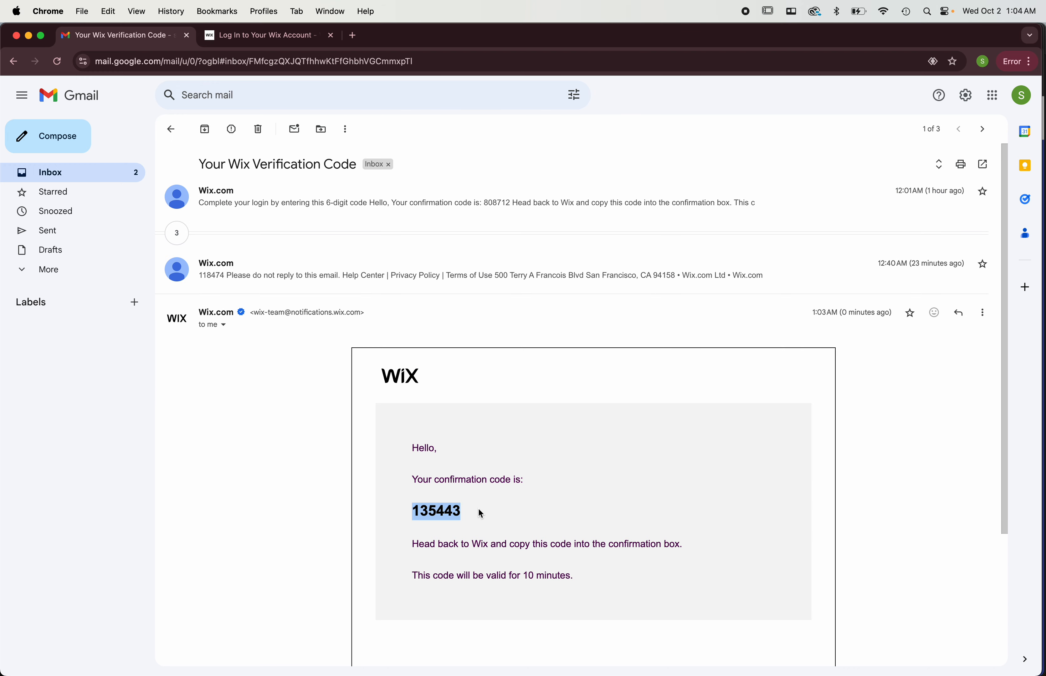
right_click(449, 507)
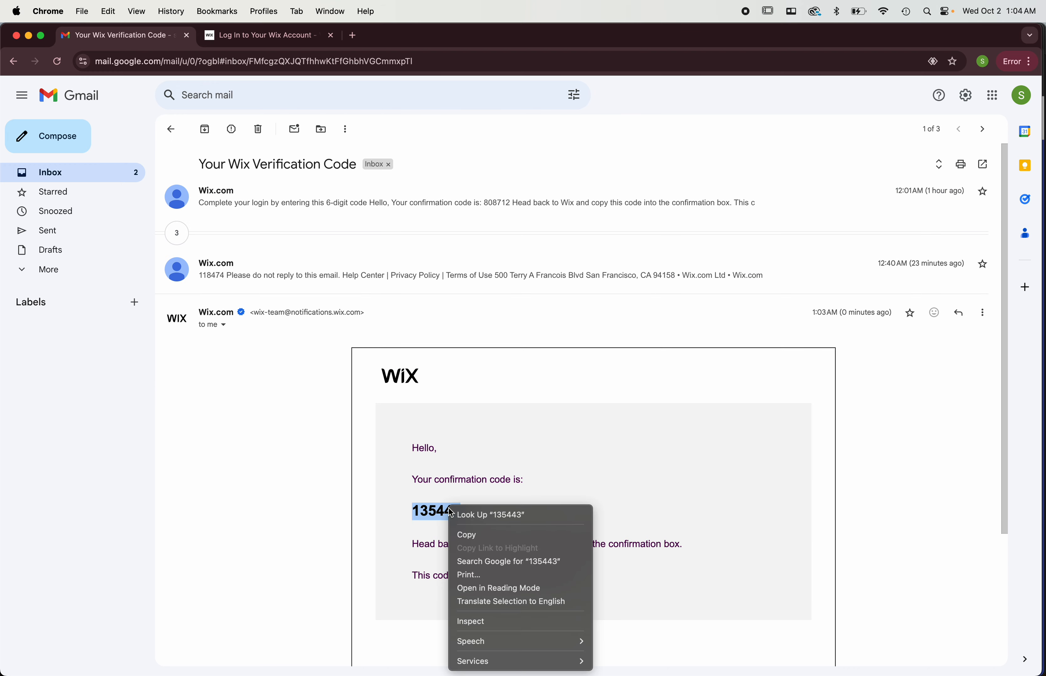
left_click(475, 536)
Step: Return to the Wix sign-up page, paste the 6-digit verification code and verify the e-mail
left_click(282, 38)
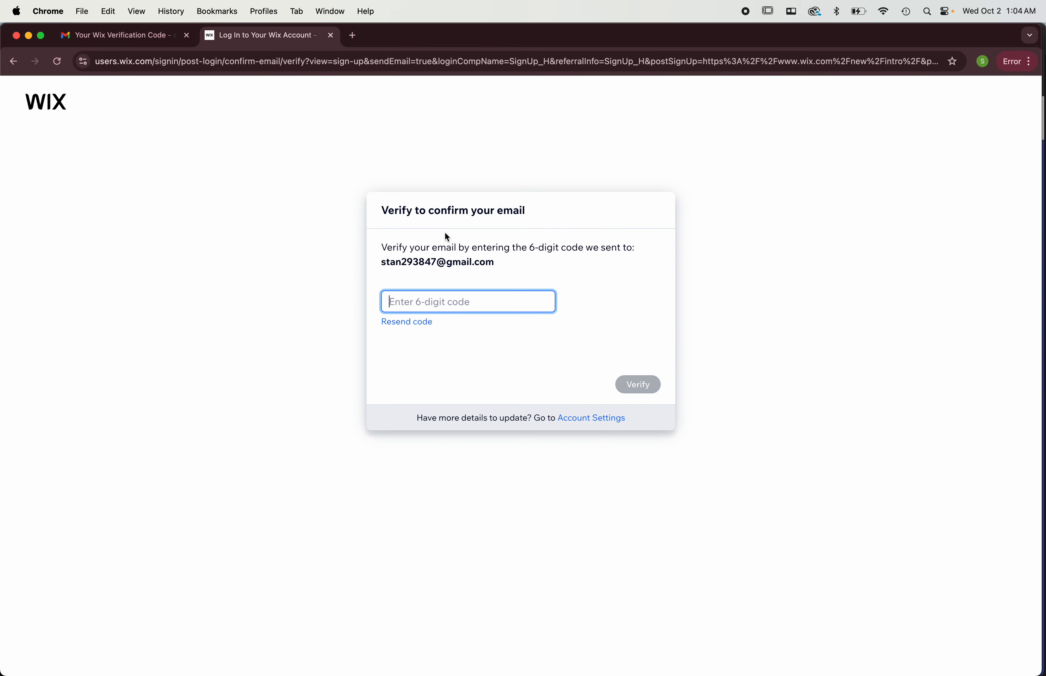
right_click(441, 300)
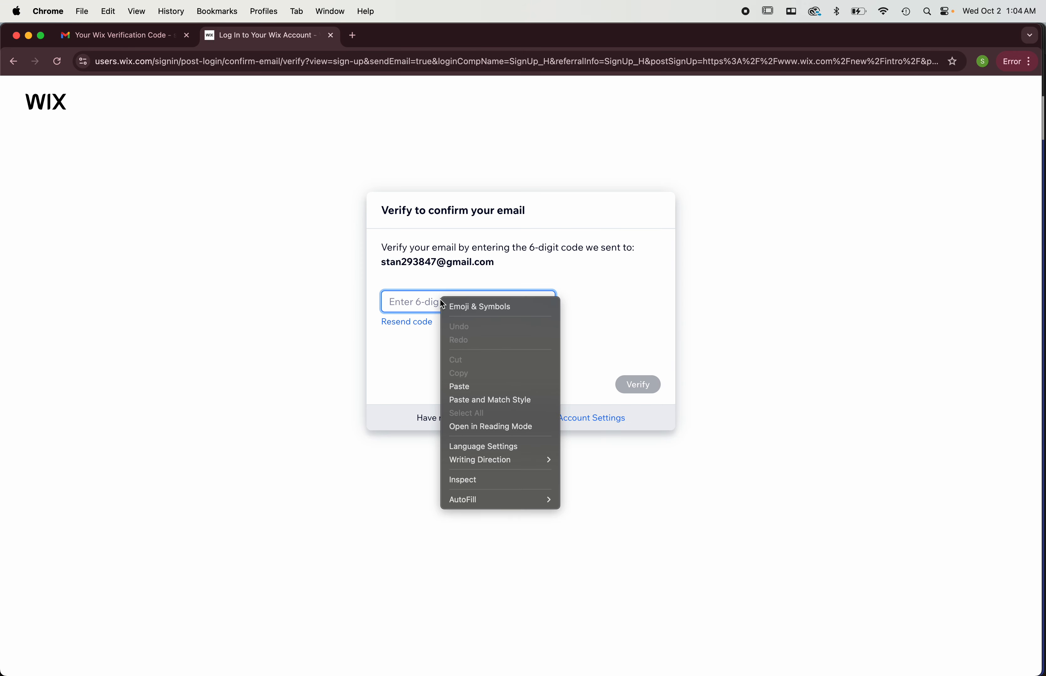
left_click(475, 387)
left_click(658, 385)
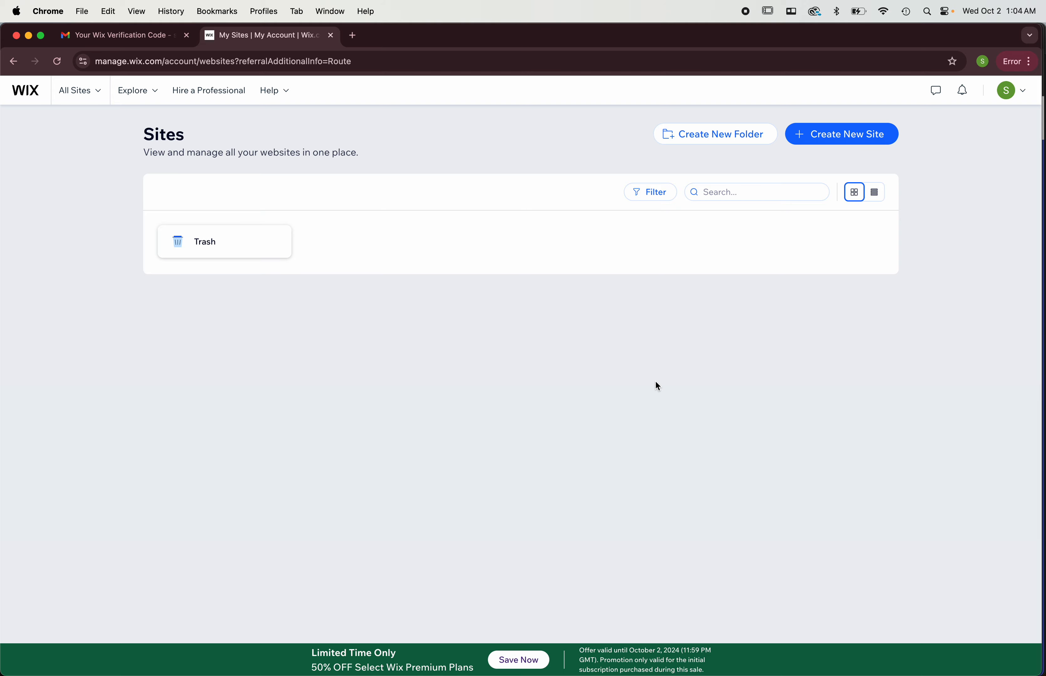
Step: Create a new site set up without the AI chat, skipping all of the setup questions
left_click(844, 140)
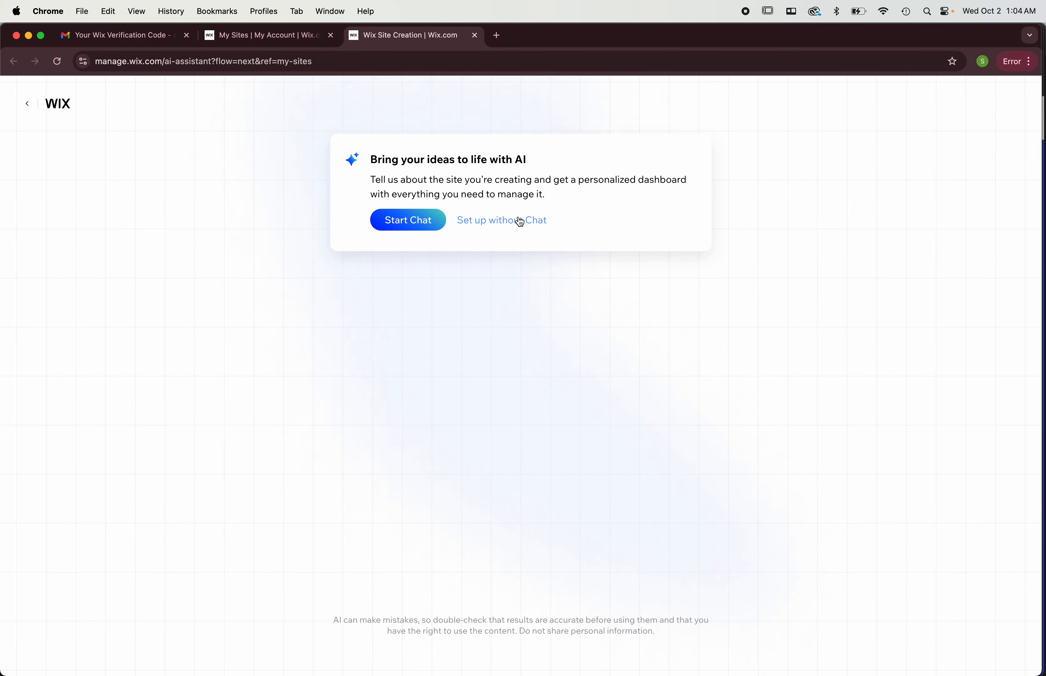
left_click(512, 224)
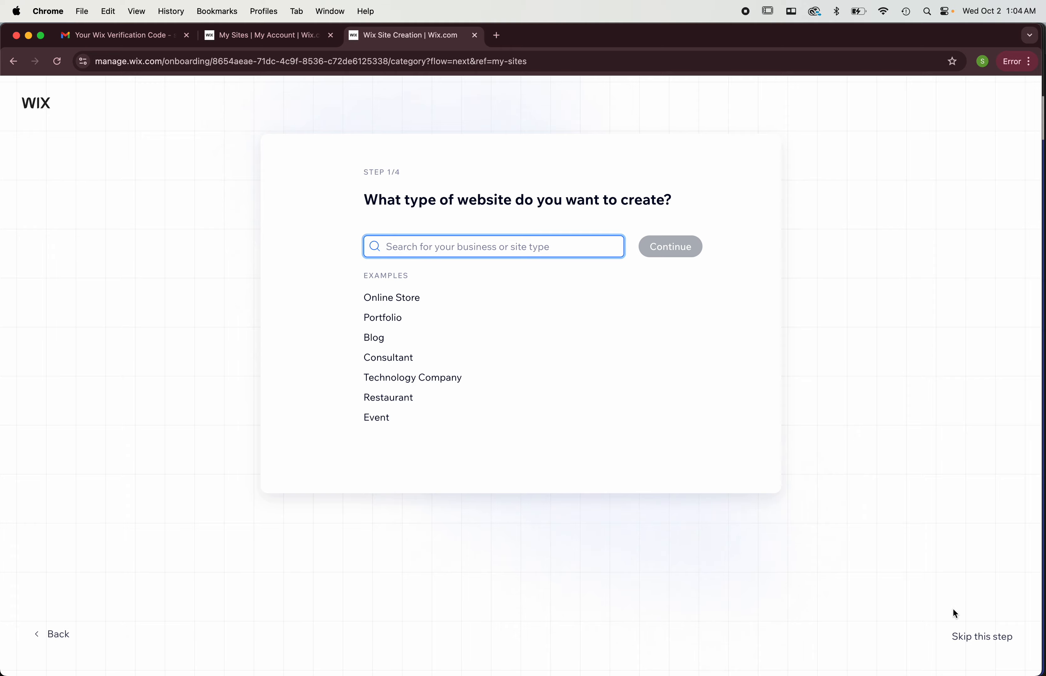
left_click(979, 636)
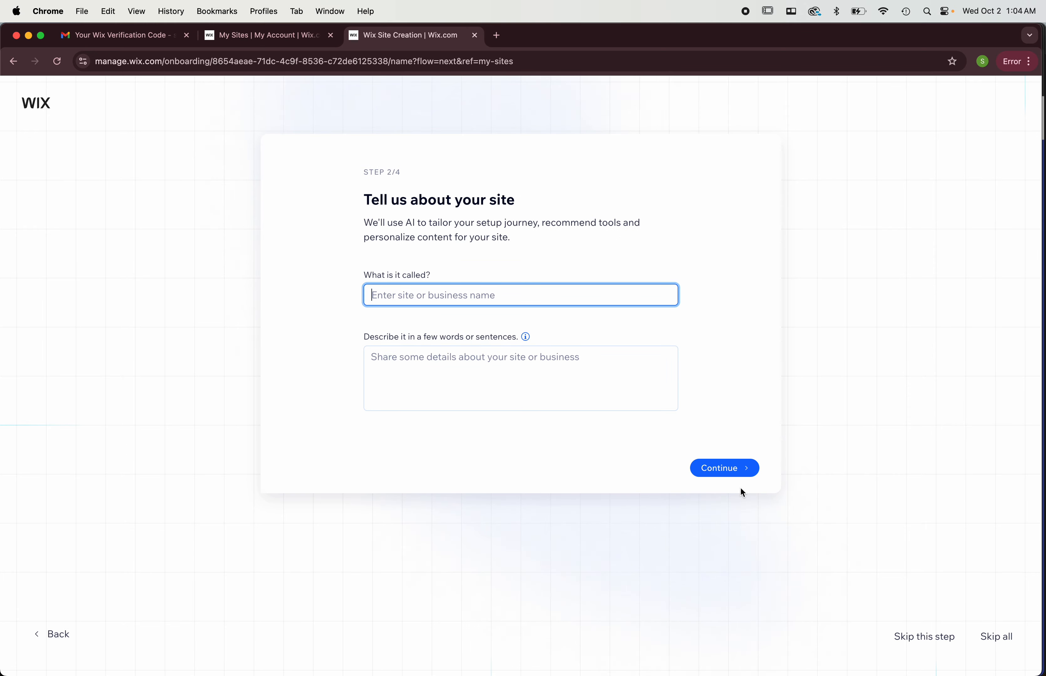
left_click(1001, 638)
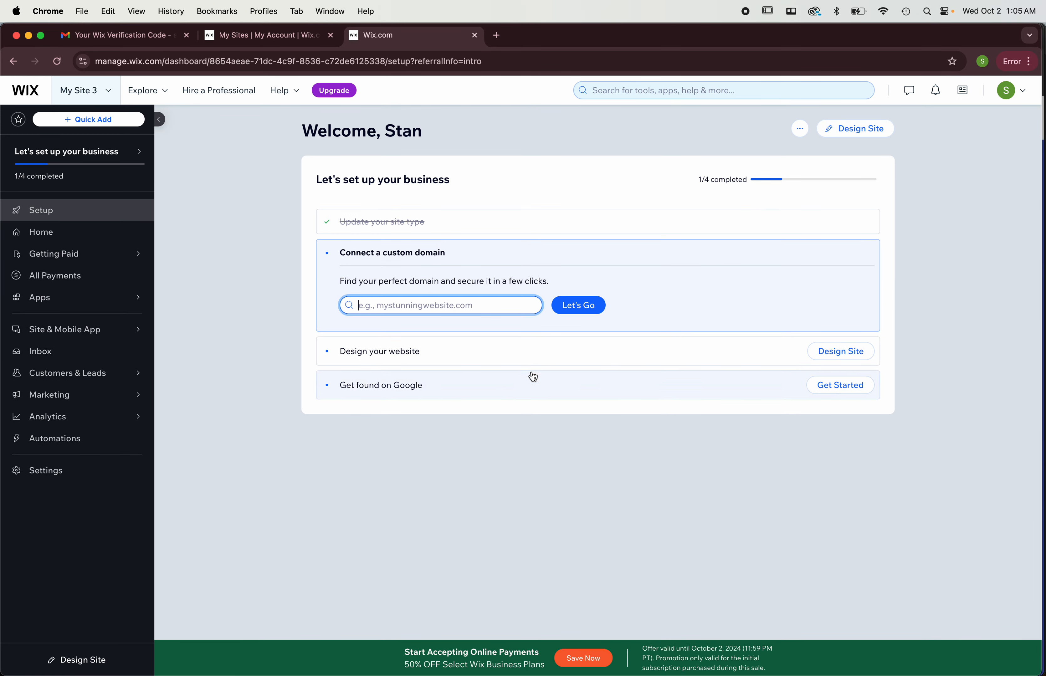
Step: Start designing the website by customizing a template, and browse the most popular website templates
left_click(832, 352)
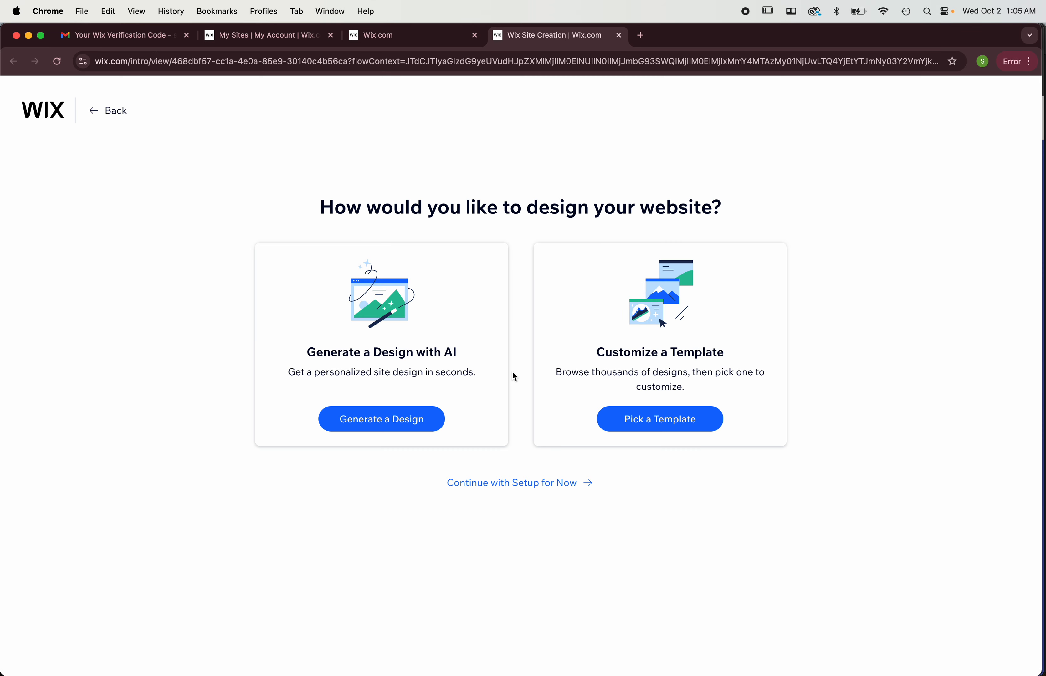
left_click(676, 423)
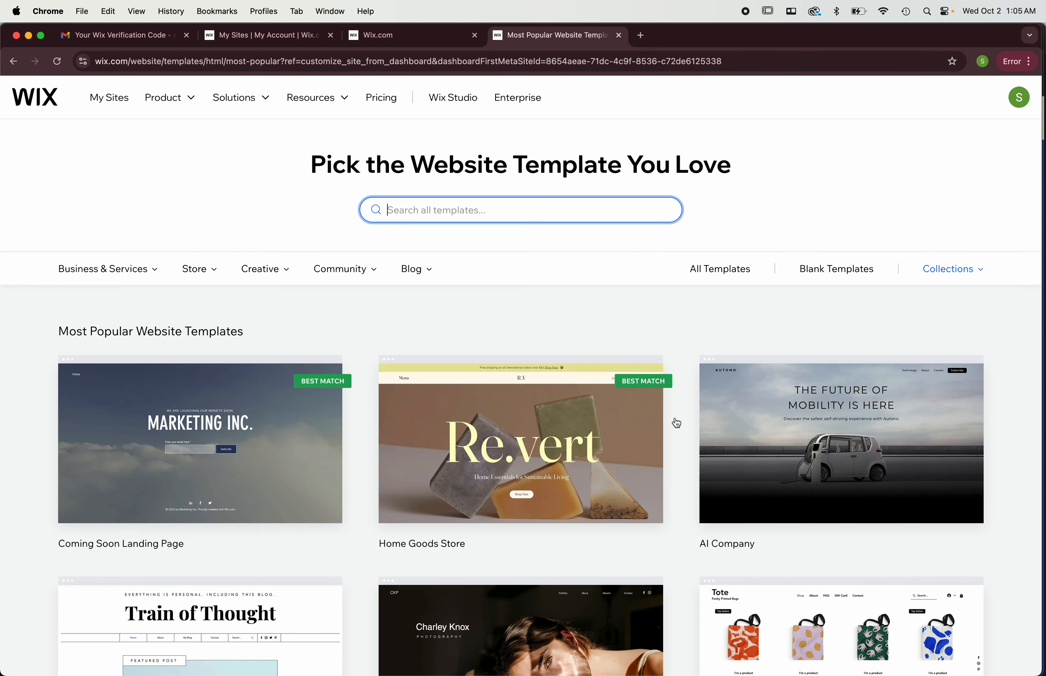
scroll(677, 423, "down", 3)
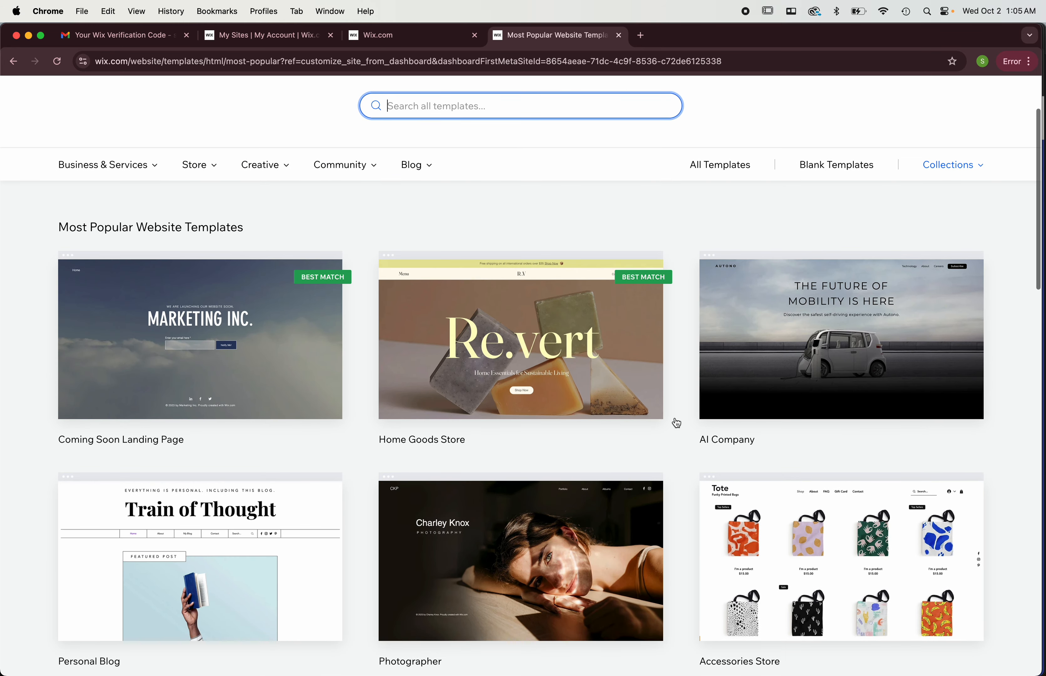
scroll(677, 422, "down", 9)
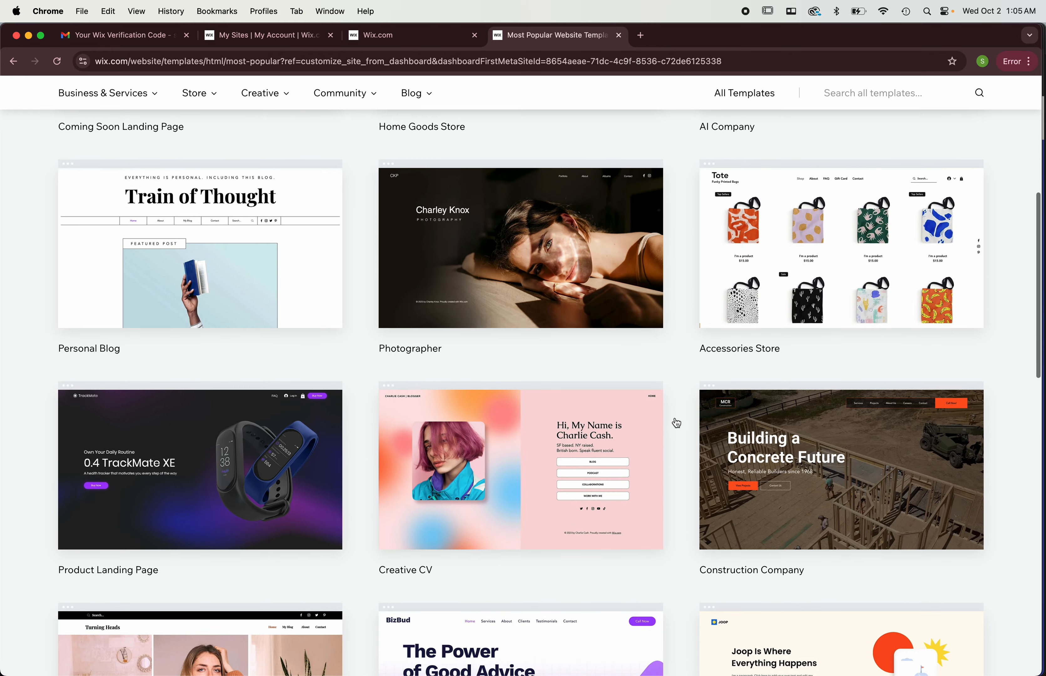
scroll(676, 423, "down", 8)
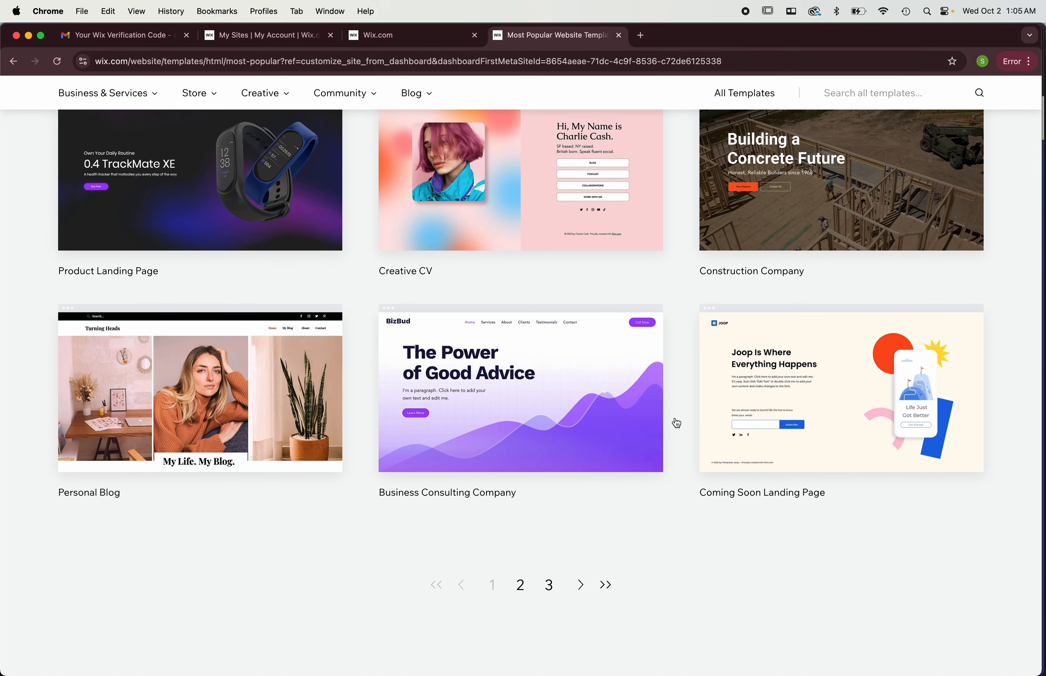
scroll(676, 423, "up", 20)
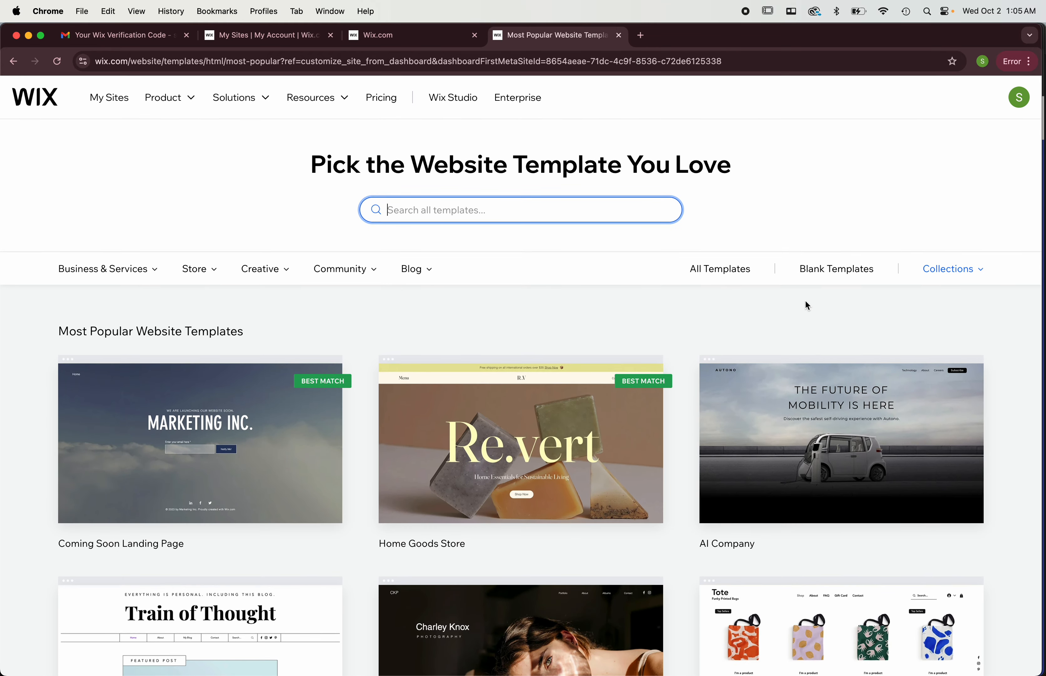
Step: Browse the blank templates and open the Start from Scratch template for editing
left_click(848, 269)
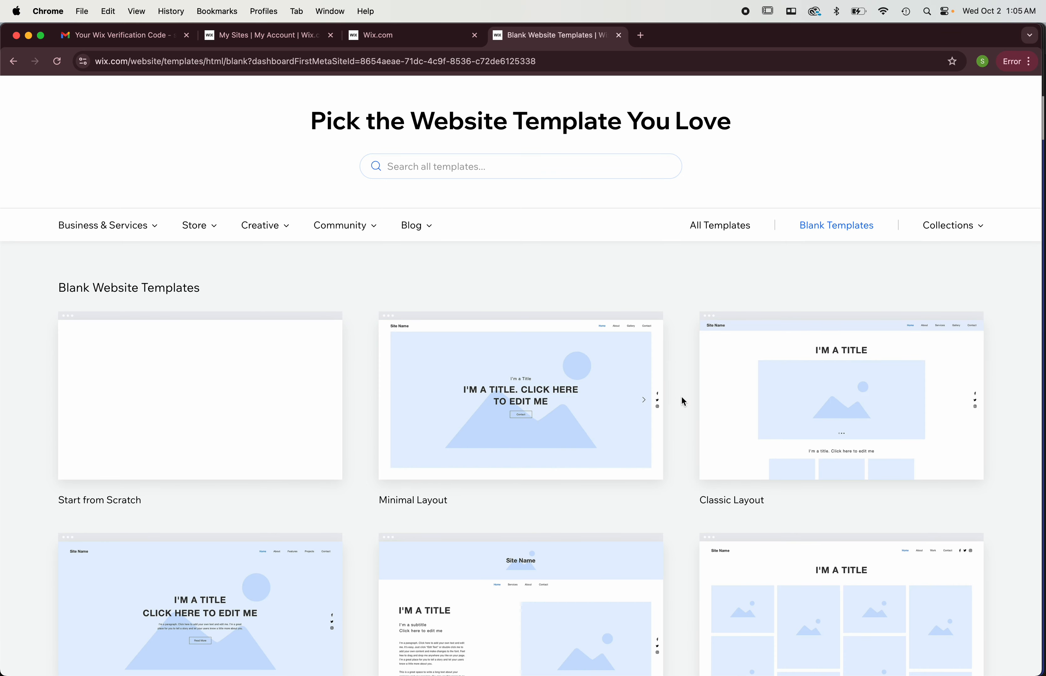
scroll(684, 401, "down", 4)
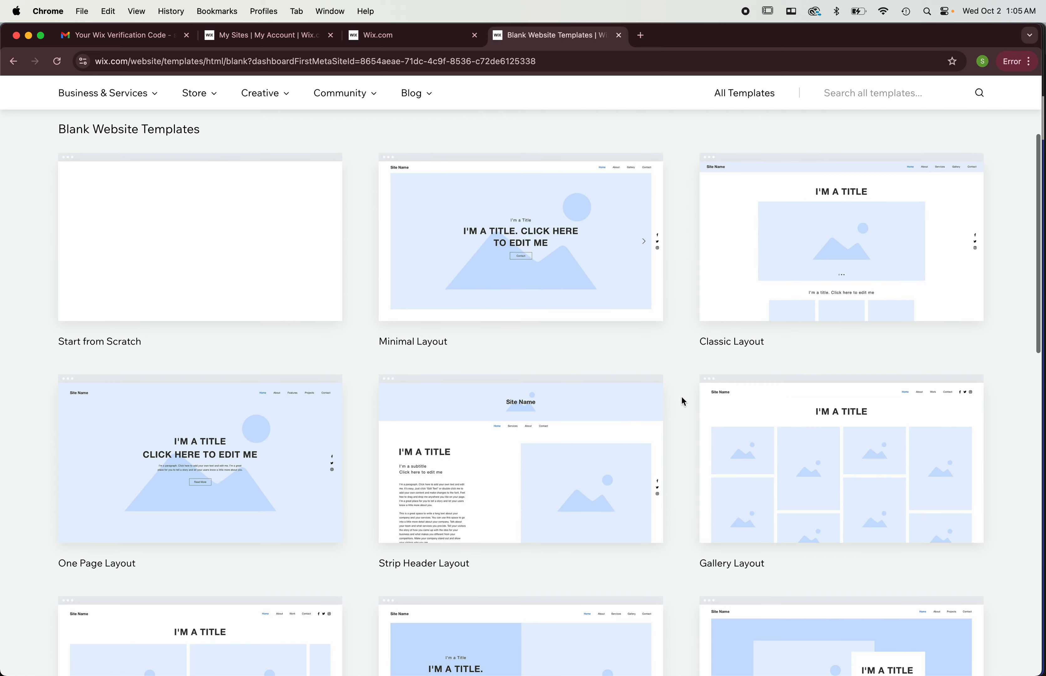
scroll(681, 395, "up", 5)
mouse_move(208, 373)
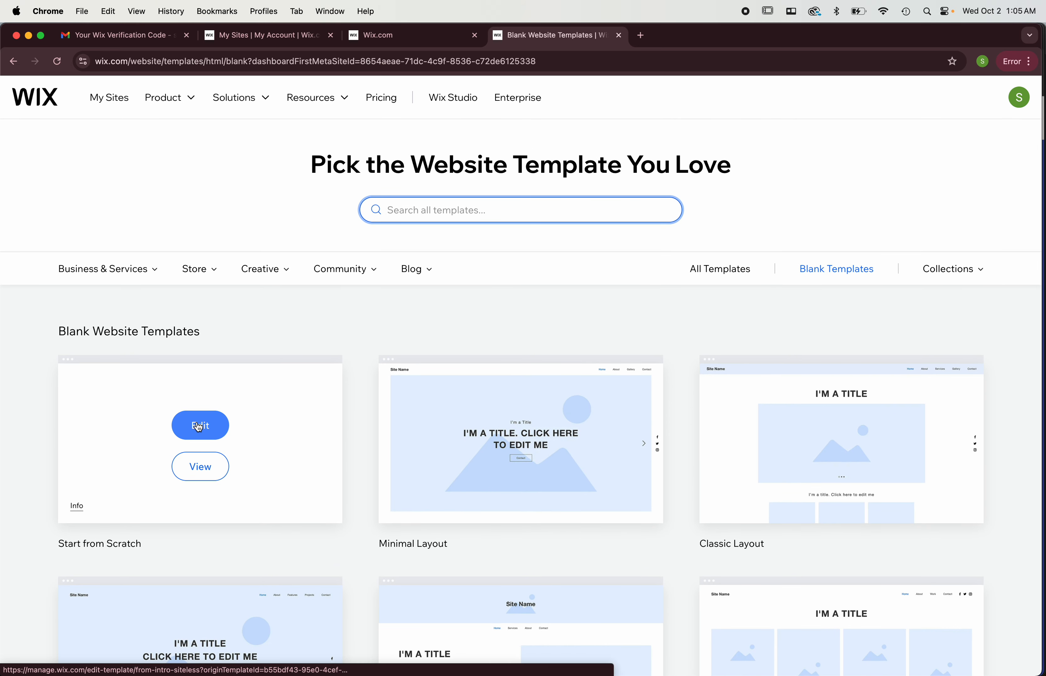
left_click(200, 426)
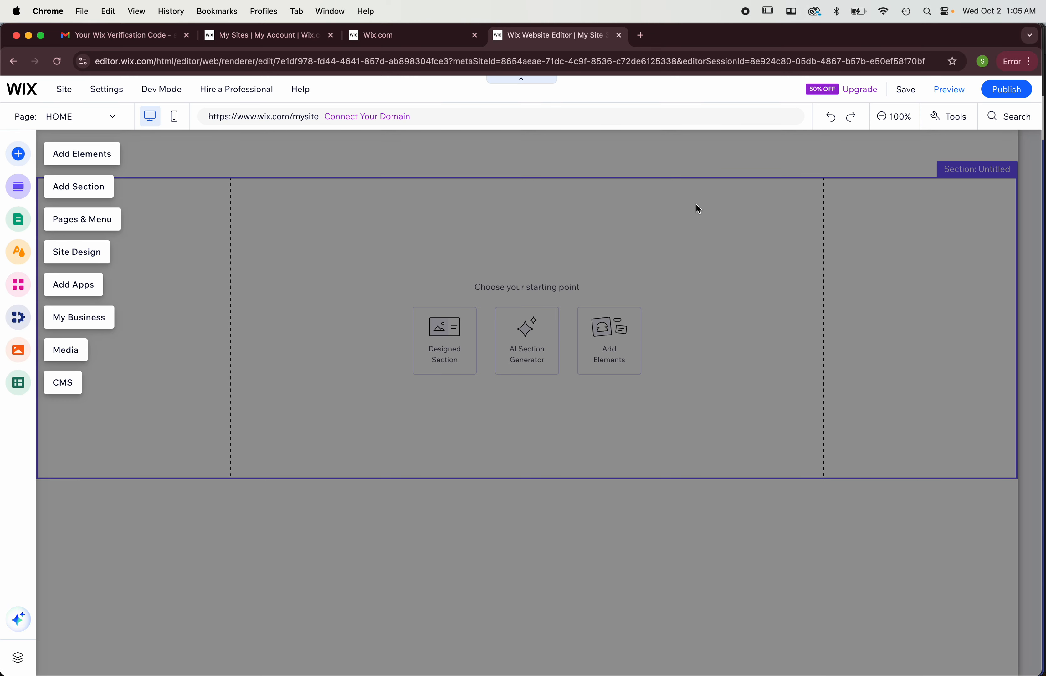
Step: Preview the empty site and return to the editor
left_click(949, 92)
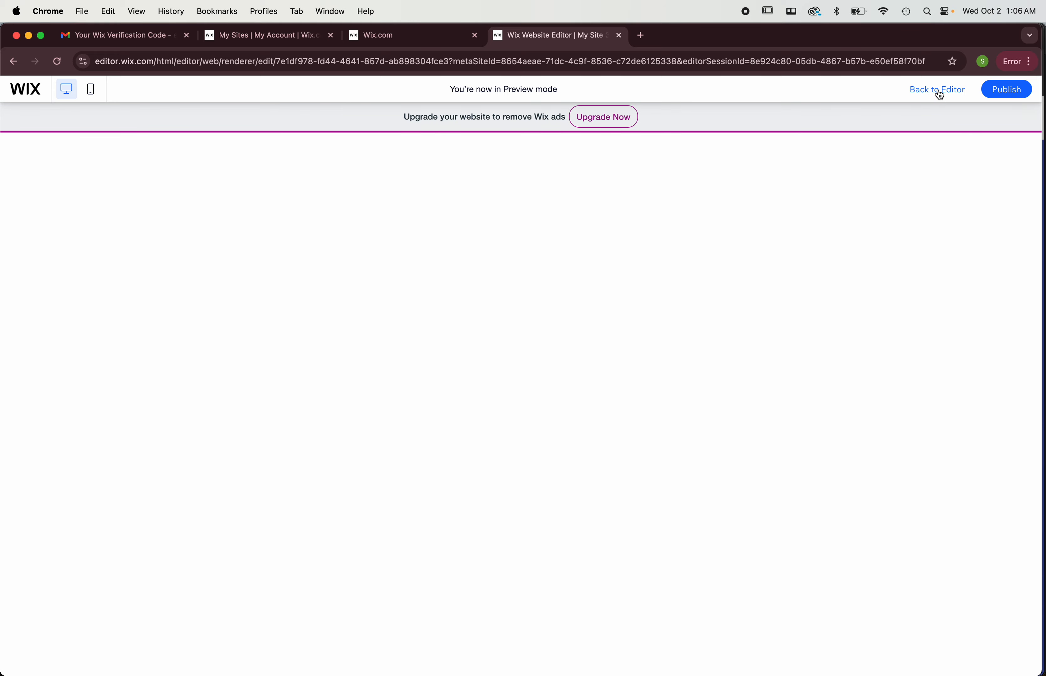
left_click(939, 93)
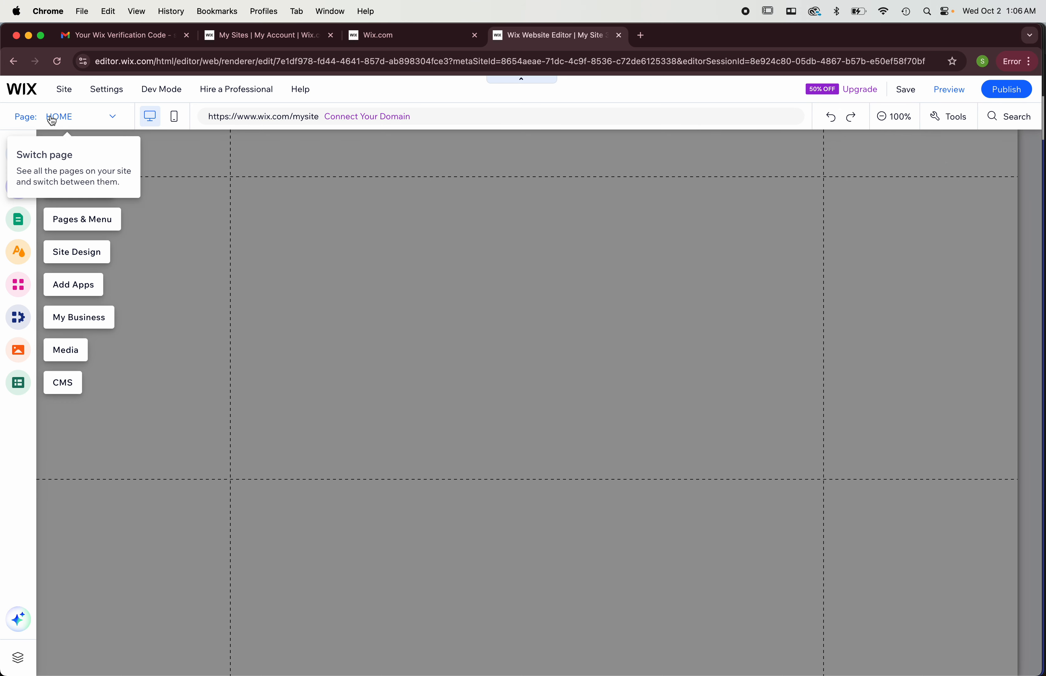
Step: Add a new blank page to the site menu and name it "Assignment #1"
left_click(109, 118)
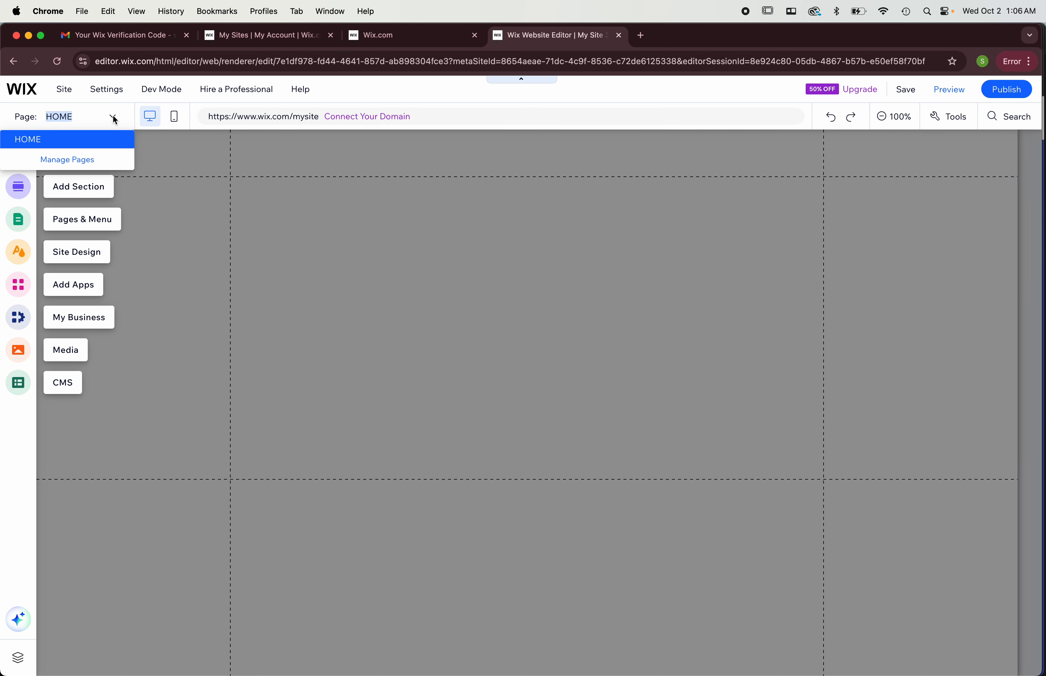
left_click(87, 160)
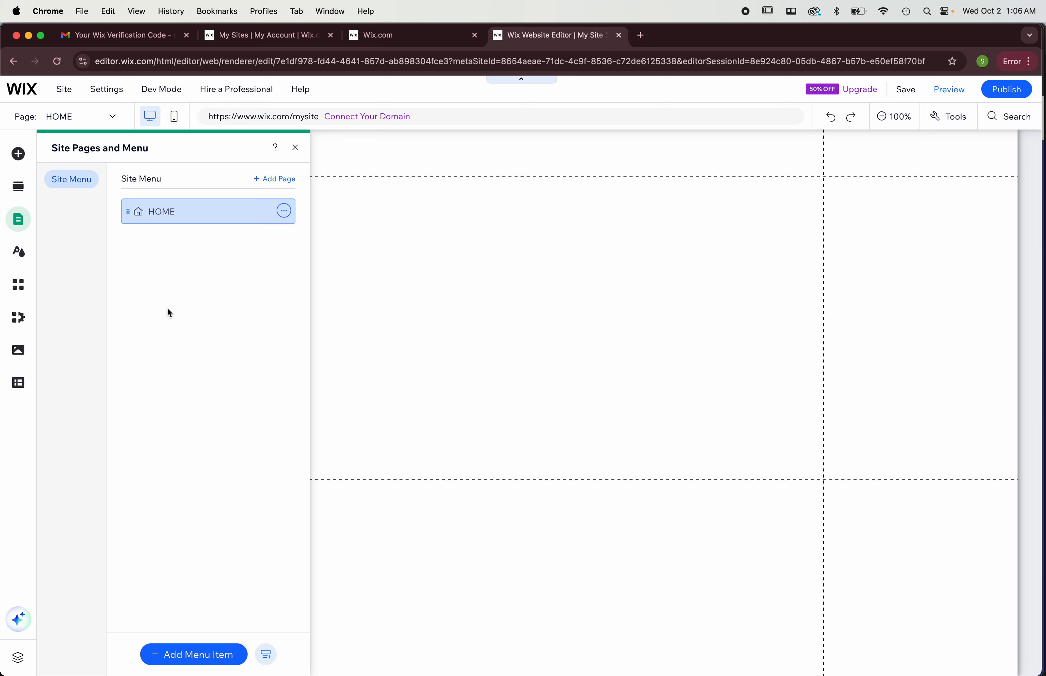
left_click(193, 658)
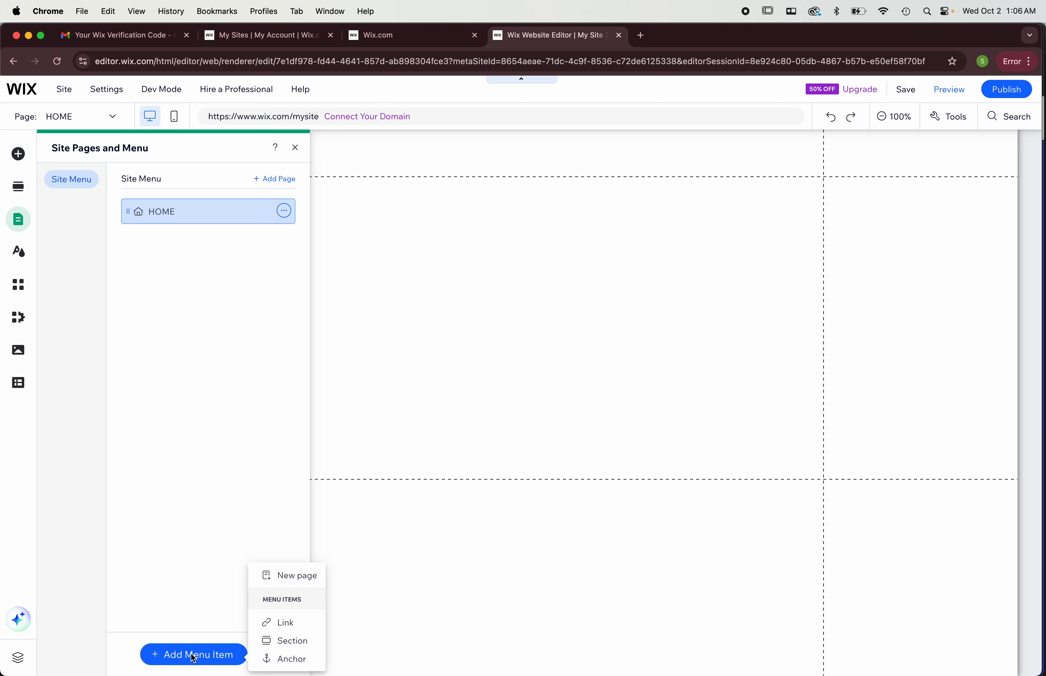
left_click(298, 576)
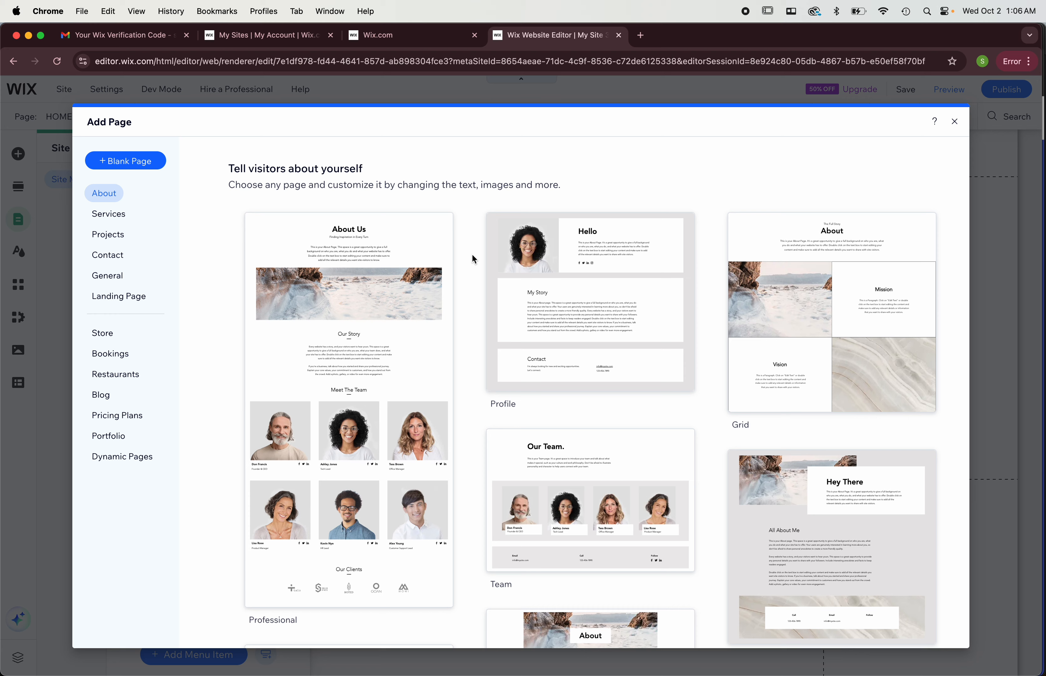
left_click(125, 160)
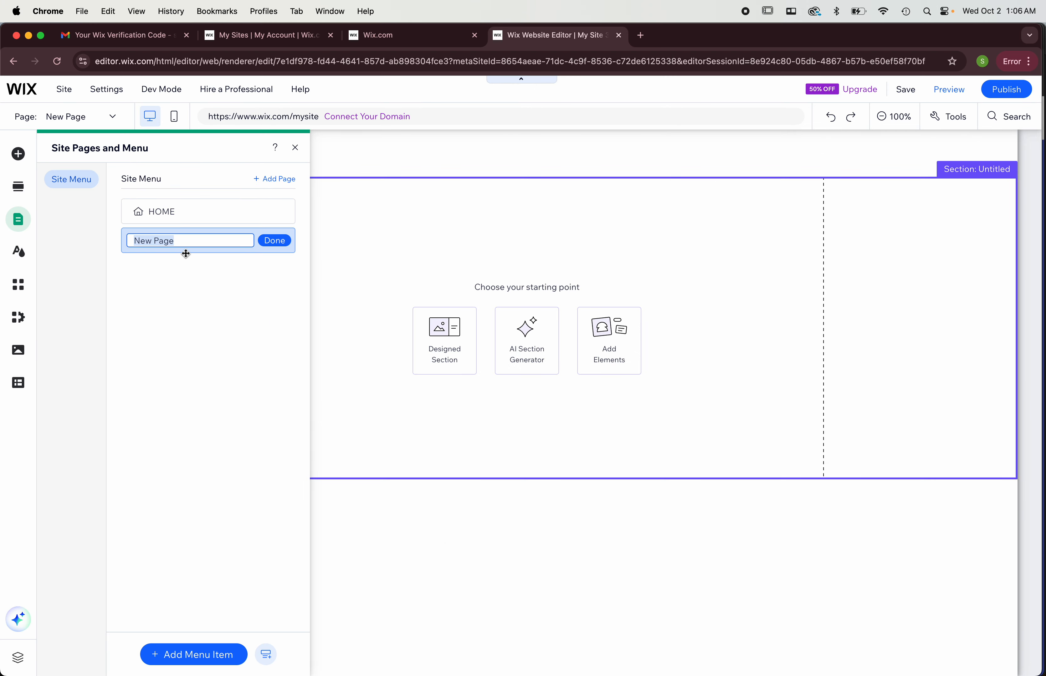
type("Assignment #1")
left_click(284, 241)
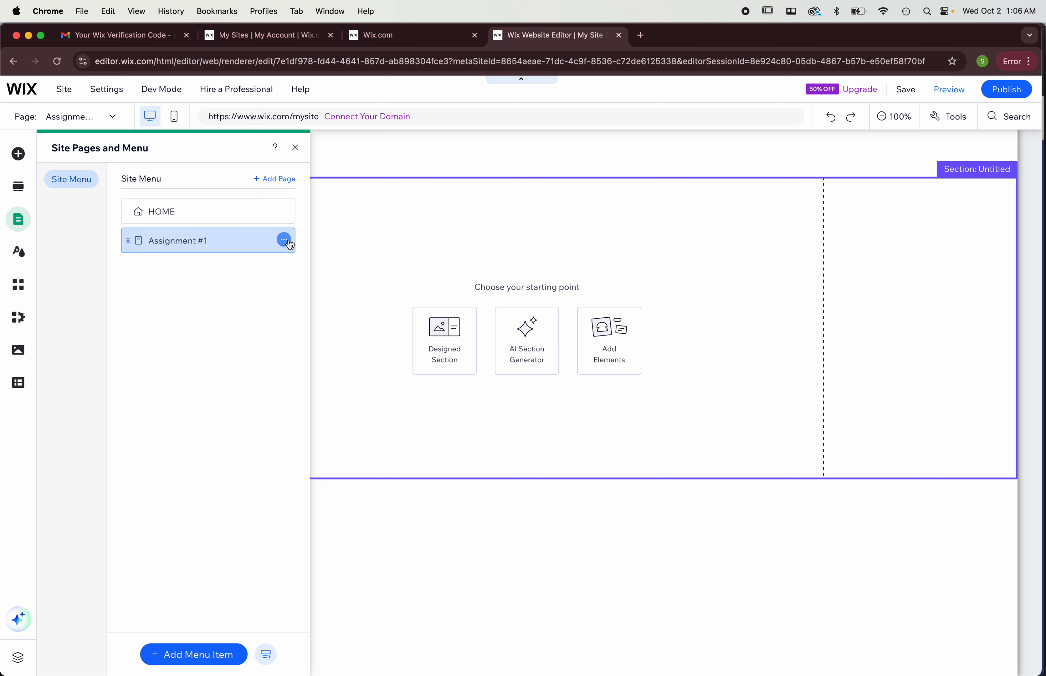
Step: Add another new blank page to the site menu and name it "Assignment #2"
left_click(196, 658)
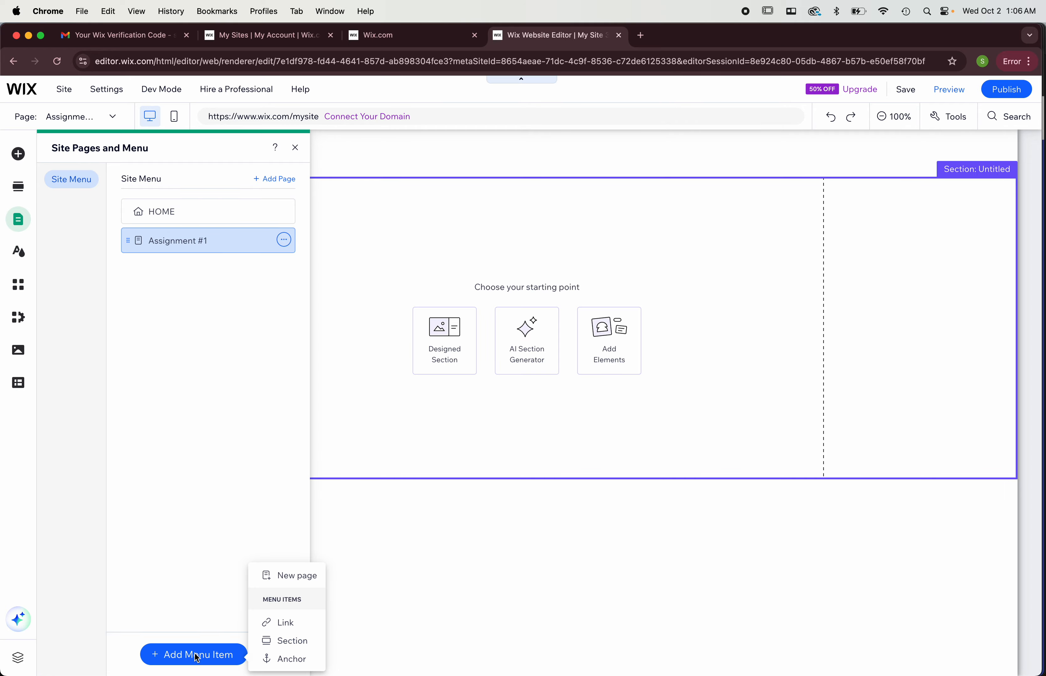
left_click(288, 579)
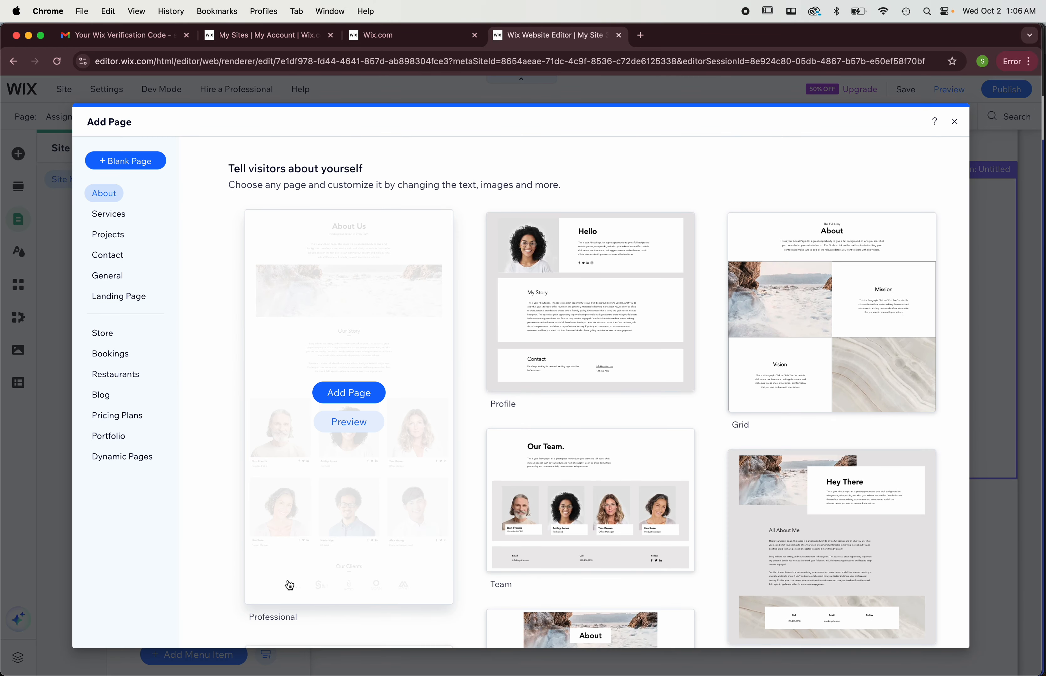
left_click(124, 164)
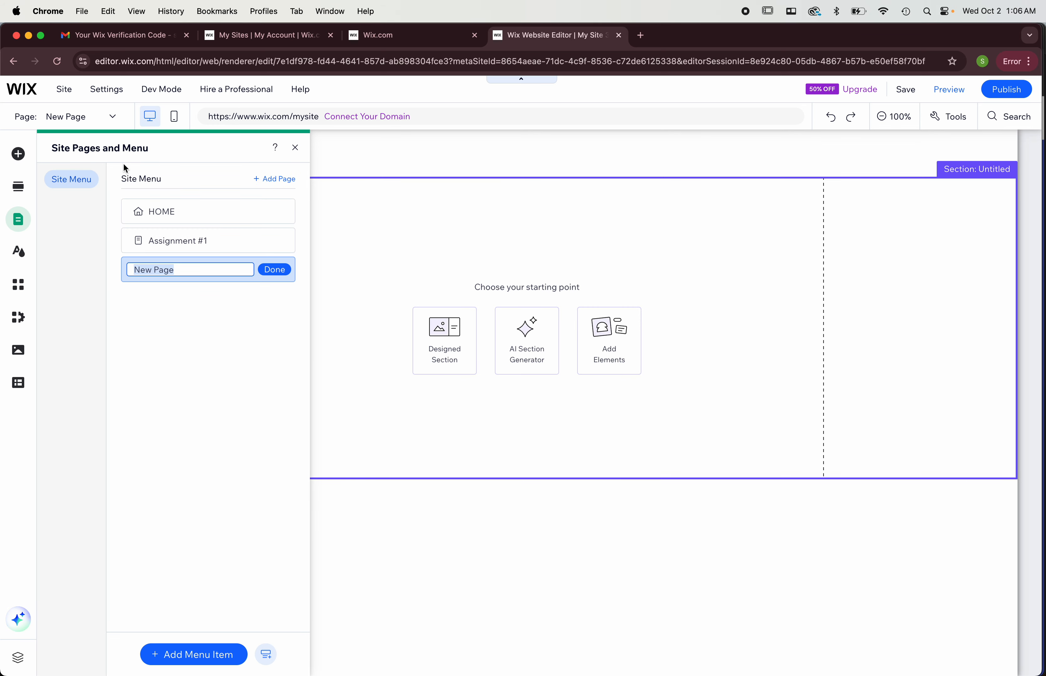
type("Assignment #2")
key("Return")
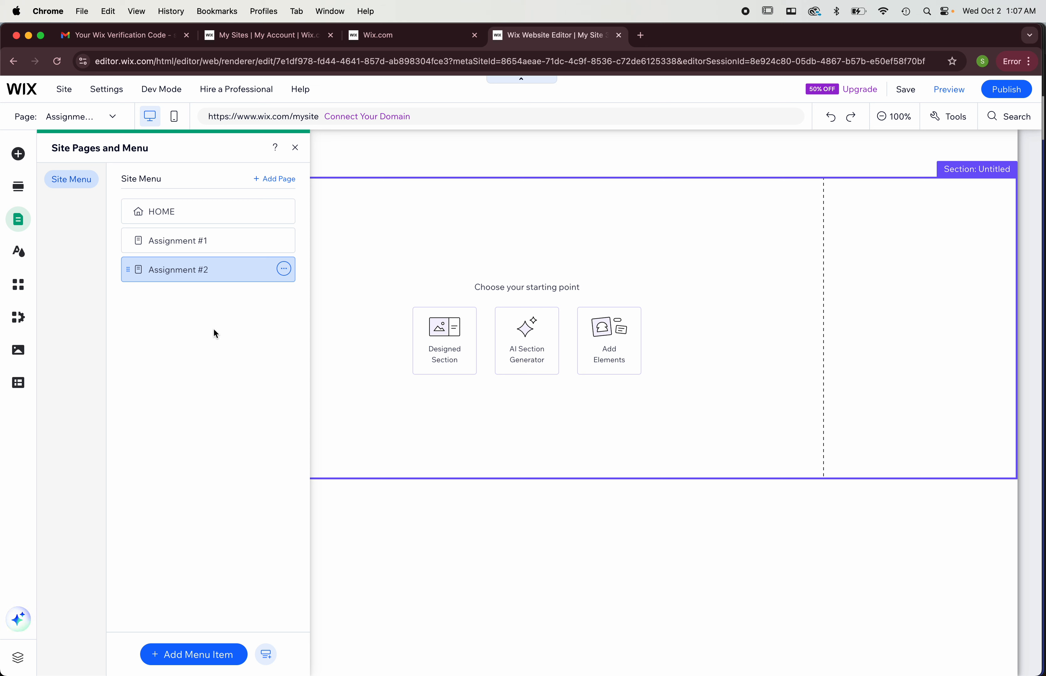
Step: Switch to the HOME page and add a Heading 1 themed text element to it
left_click(179, 213)
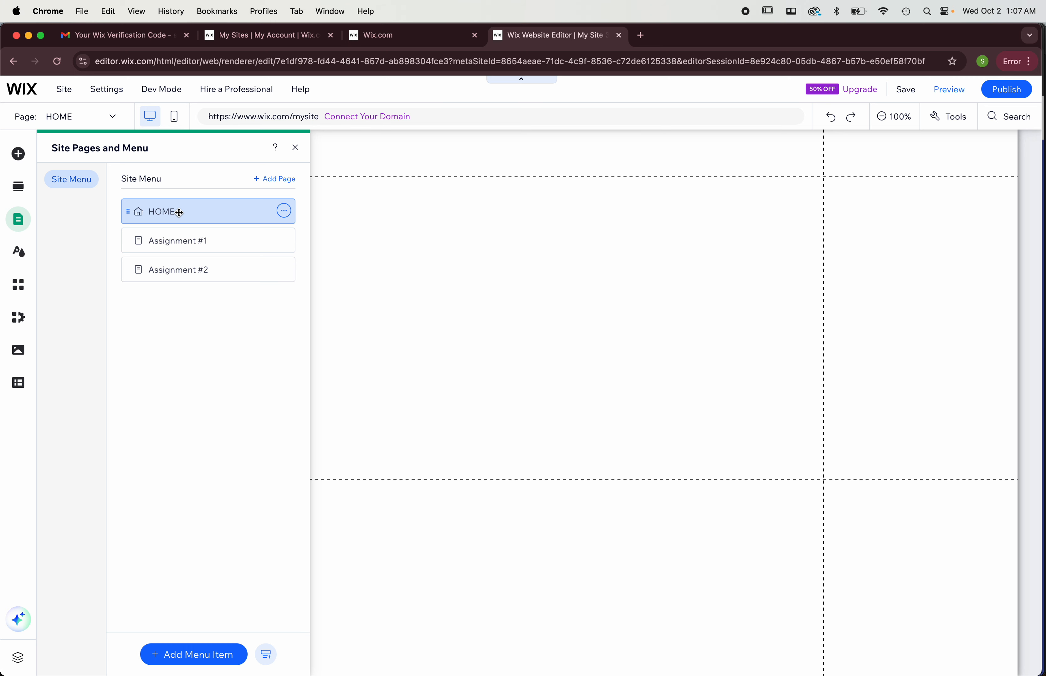
left_click(295, 147)
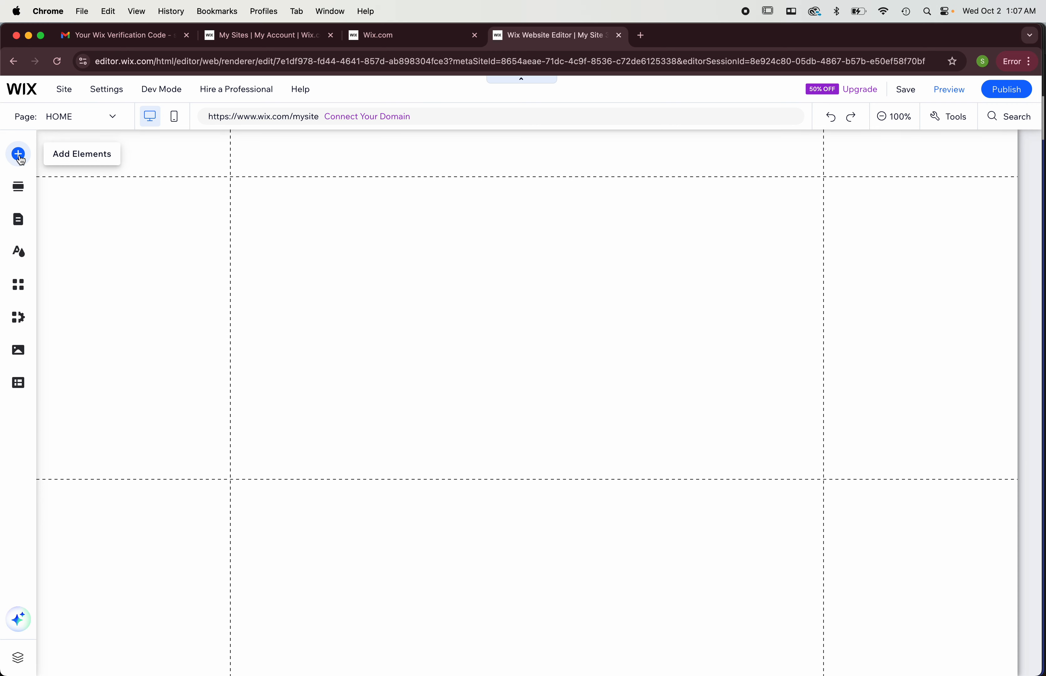
left_click(18, 155)
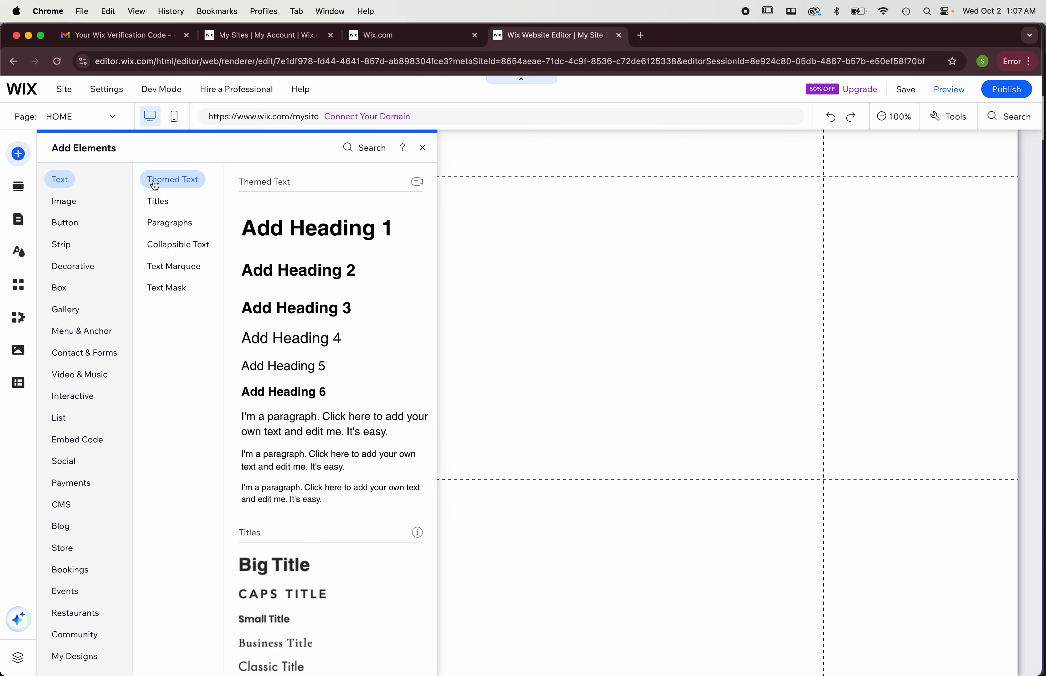
left_click(325, 233)
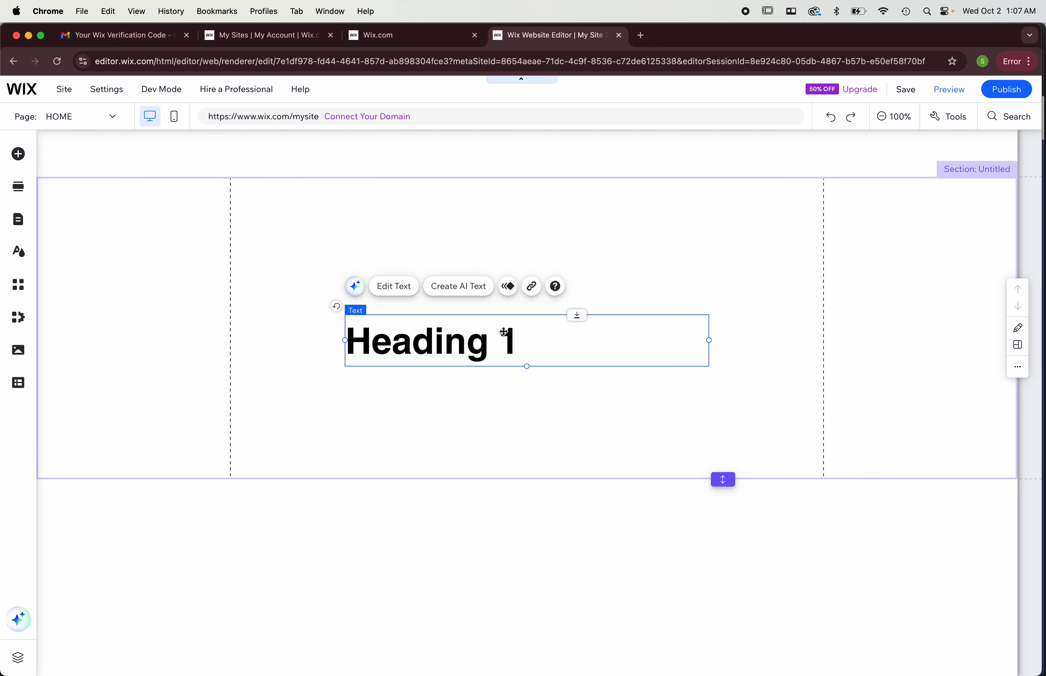
Step: Replace the placeholder heading text with the photographer's full name followed by "Photography"
double_click(477, 343)
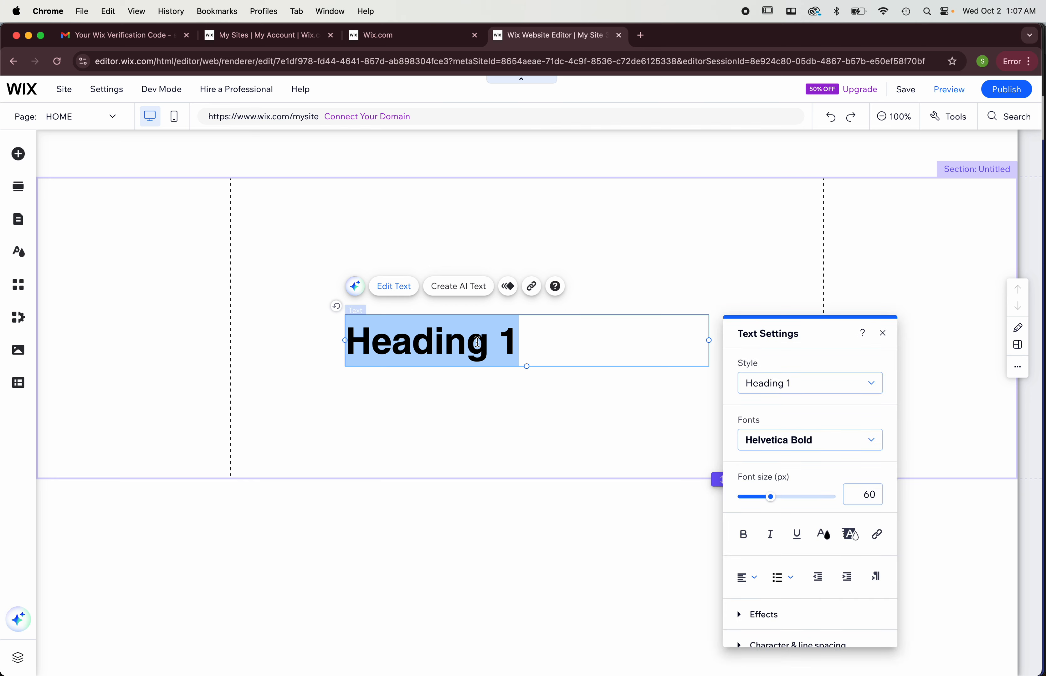
type("Rob ")
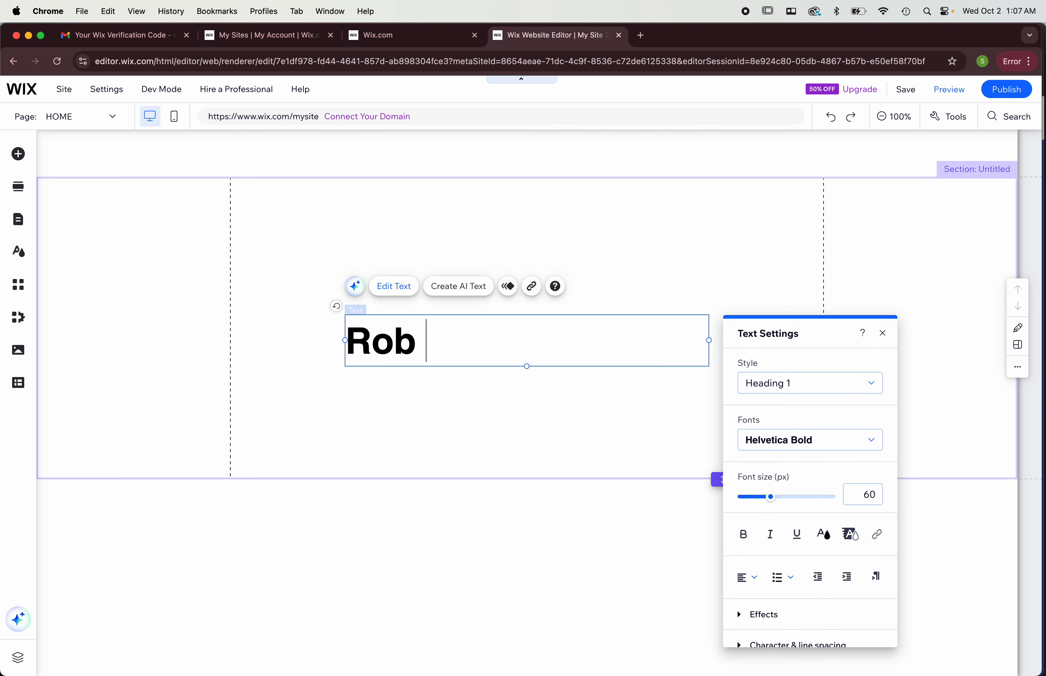
type("Ackerman Phoo")
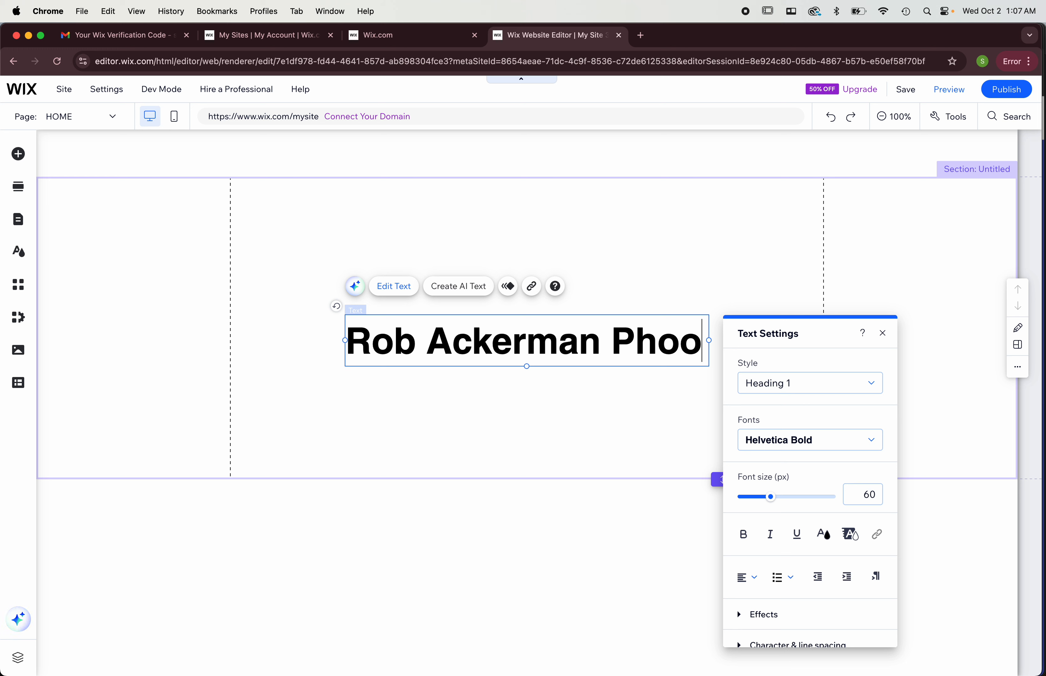
key("BackSpace")
type("tography")
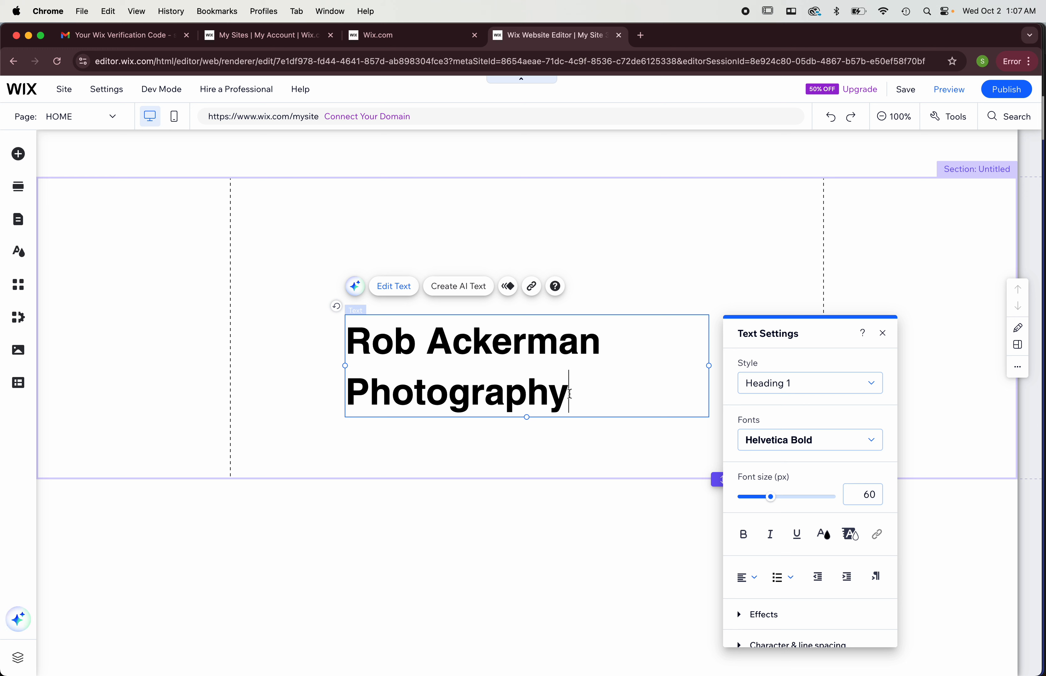
Step: Set the whole heading's font size to 39 px and its font to Montserrat
left_click_drag(568, 393, 345, 338)
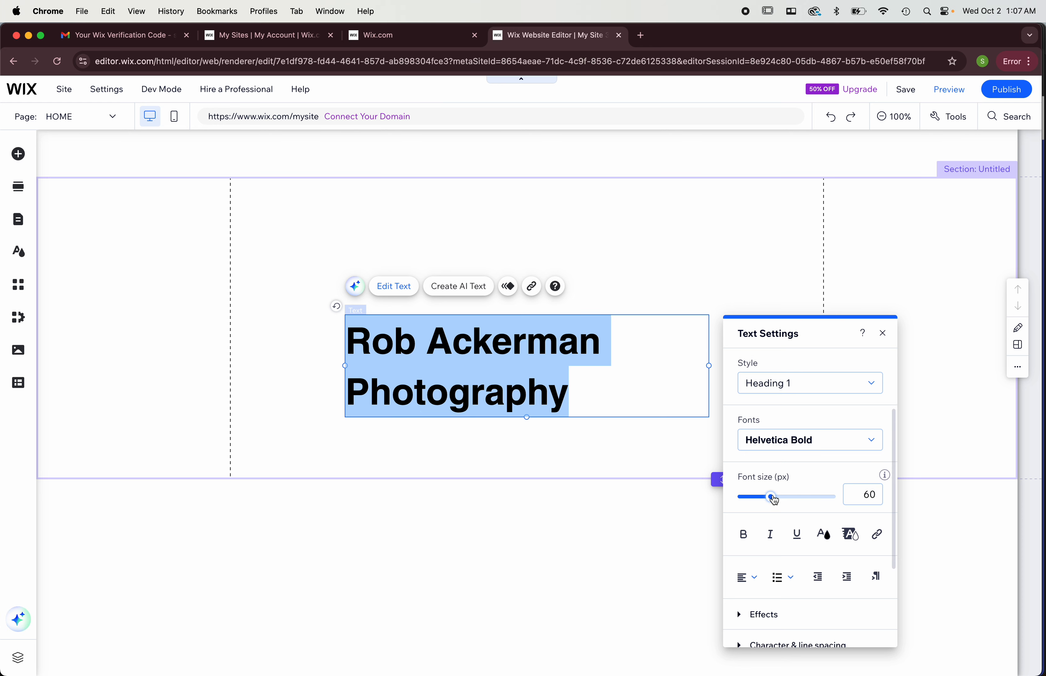
left_click(773, 497)
left_click_drag(773, 498, 760, 497)
left_click(790, 444)
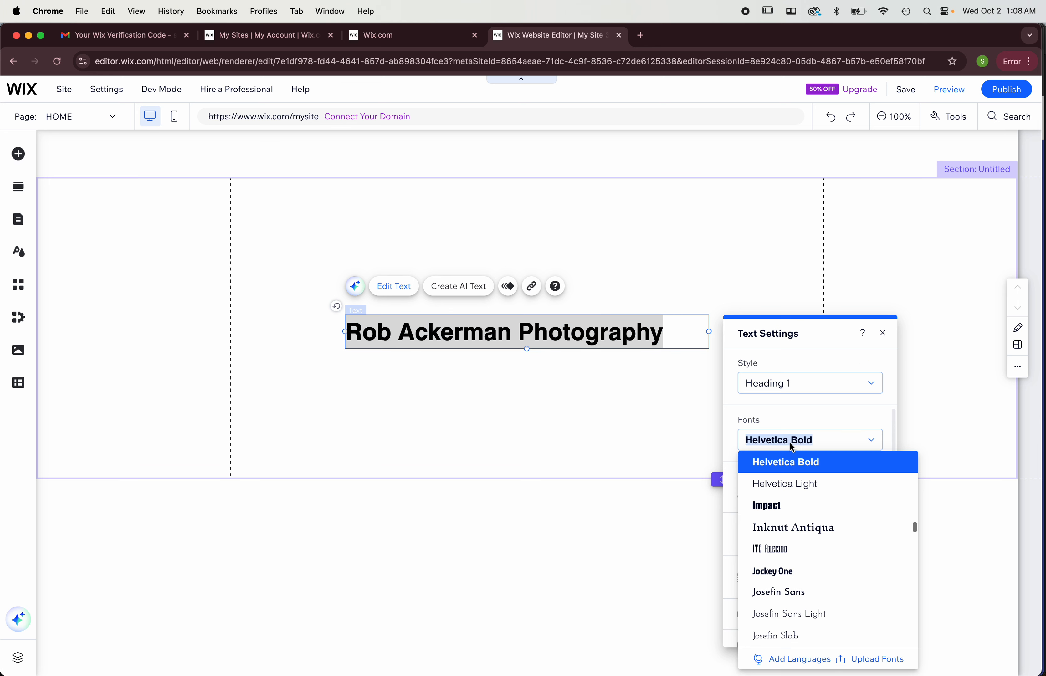
scroll(835, 536, "down", 1)
scroll(835, 536, "down", 6)
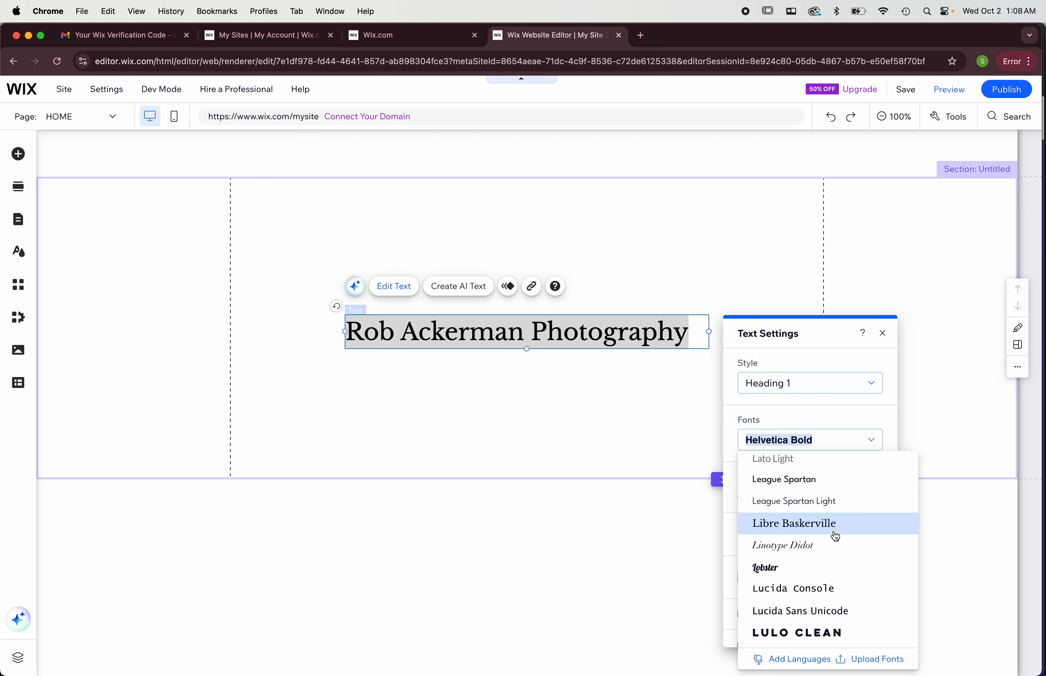
scroll(836, 537, "down", 3)
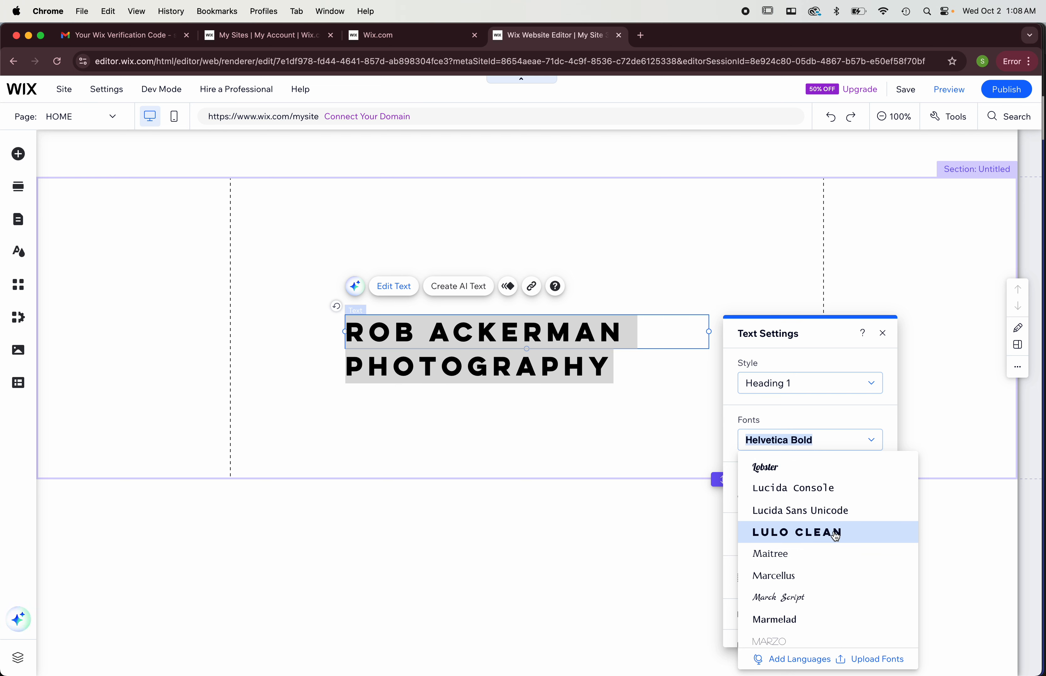
scroll(835, 536, "down", 3)
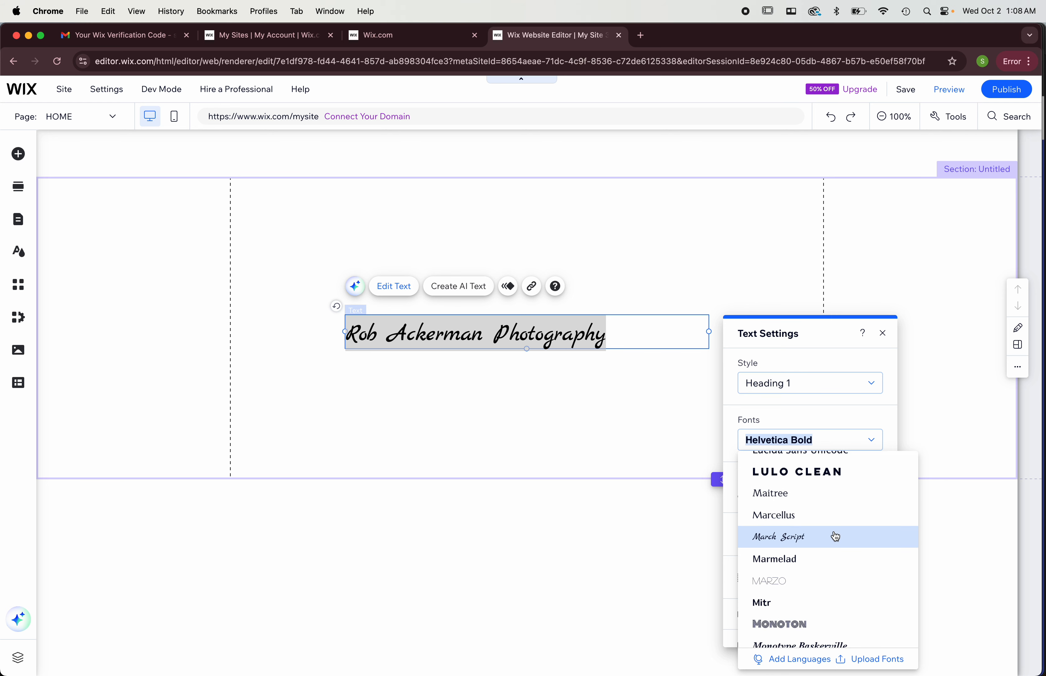
scroll(835, 537, "down", 3)
scroll(835, 536, "down", 1)
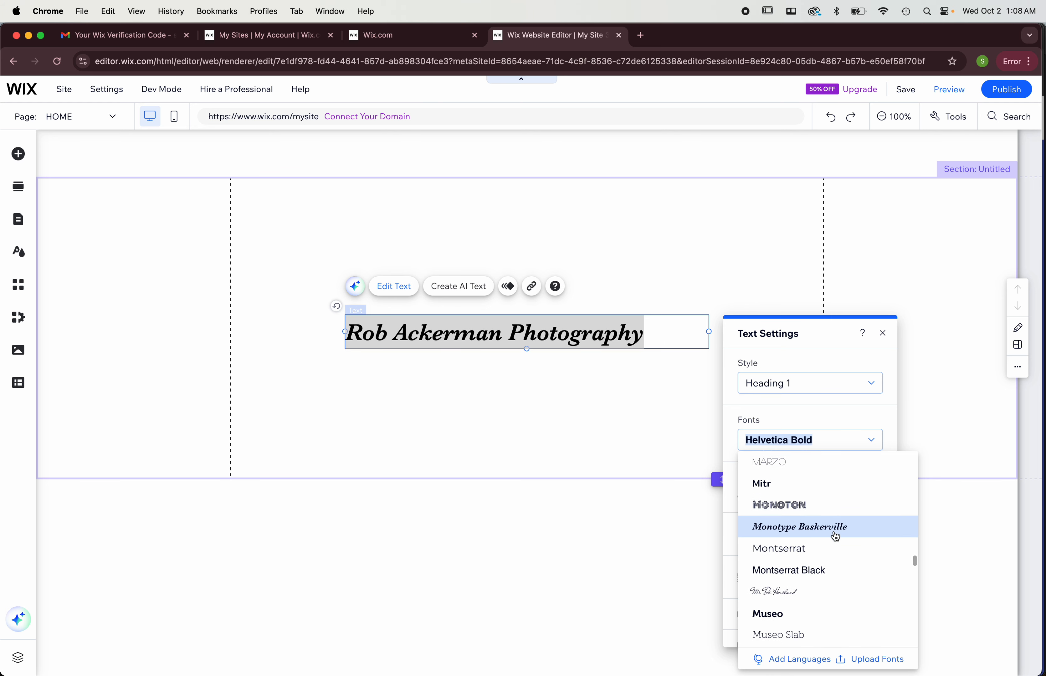
left_click(825, 550)
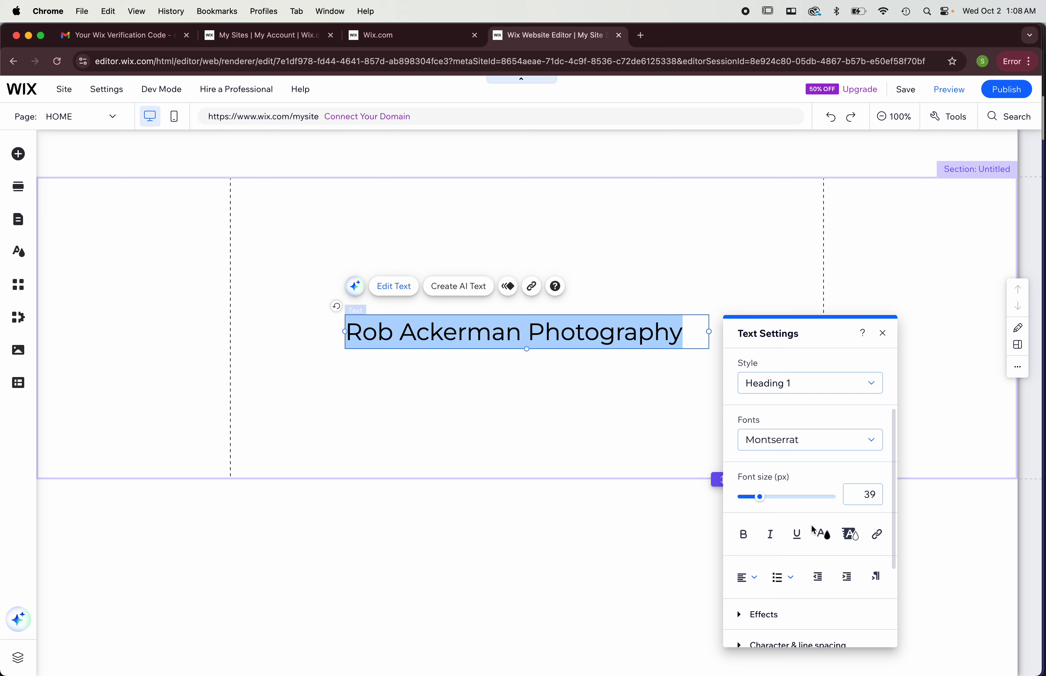
Step: Reduce the heading's font size slightly, center-align its text, and close the text settings
left_click_drag(759, 498, 757, 498)
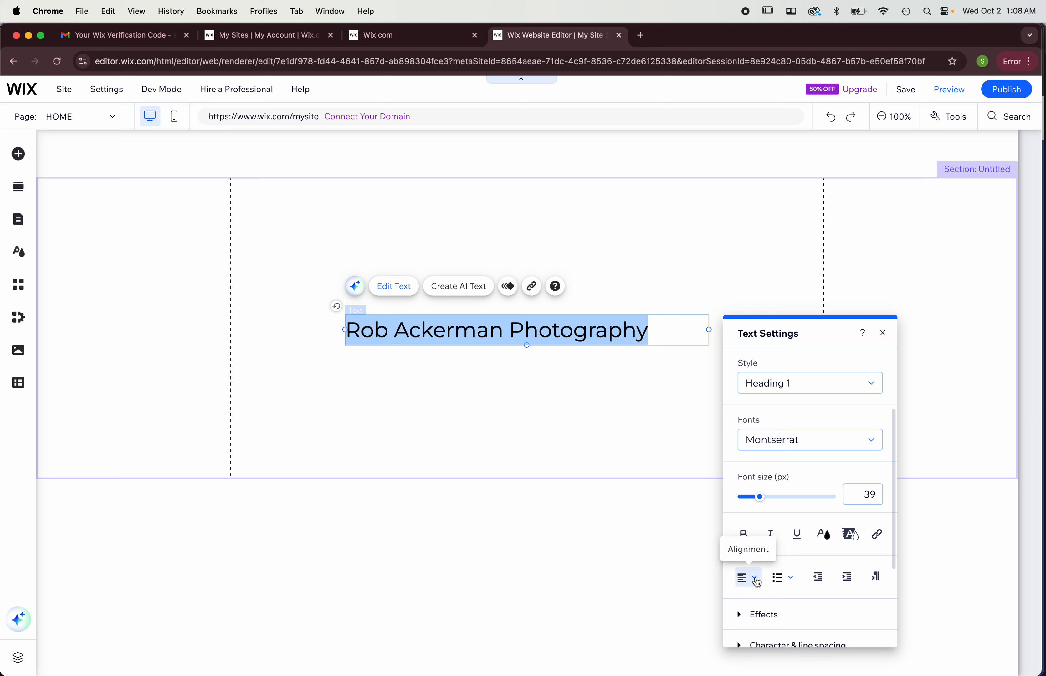
left_click(757, 582)
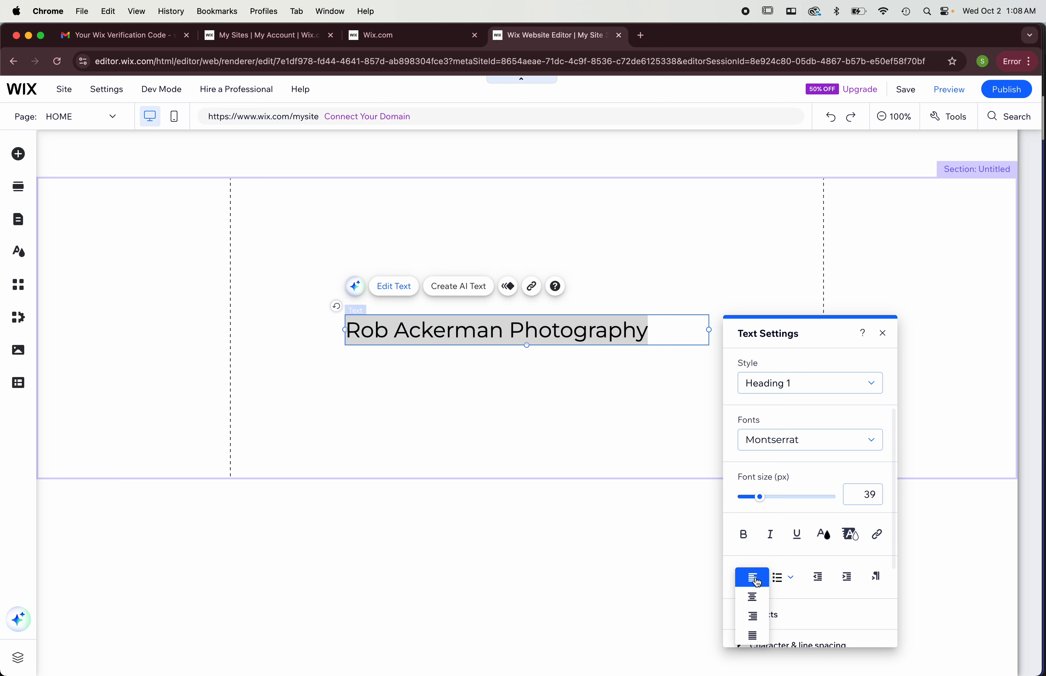
left_click(755, 598)
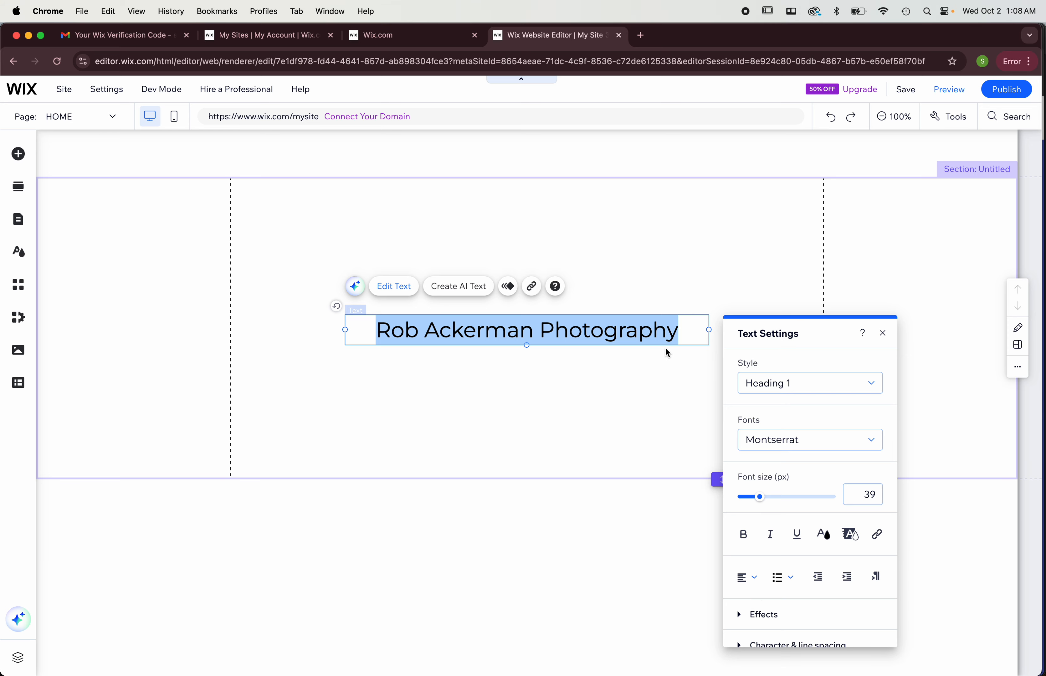
left_click(882, 334)
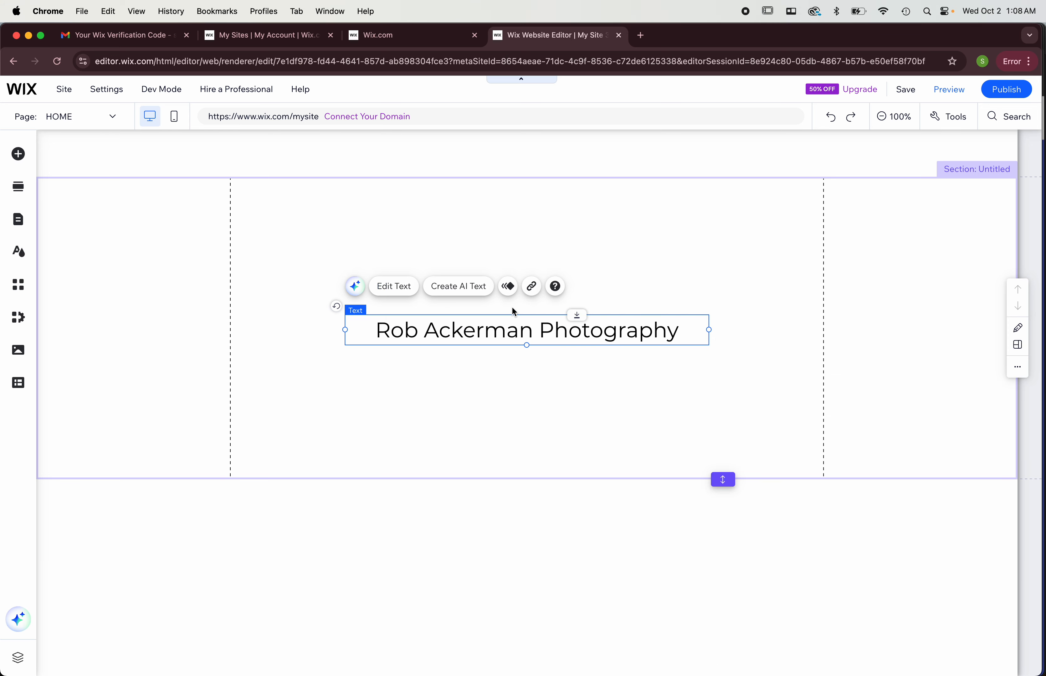
Step: Move the heading to the upper-left corner of the section's content area and check its placement in the site preview
left_click_drag(518, 328, 423, 211)
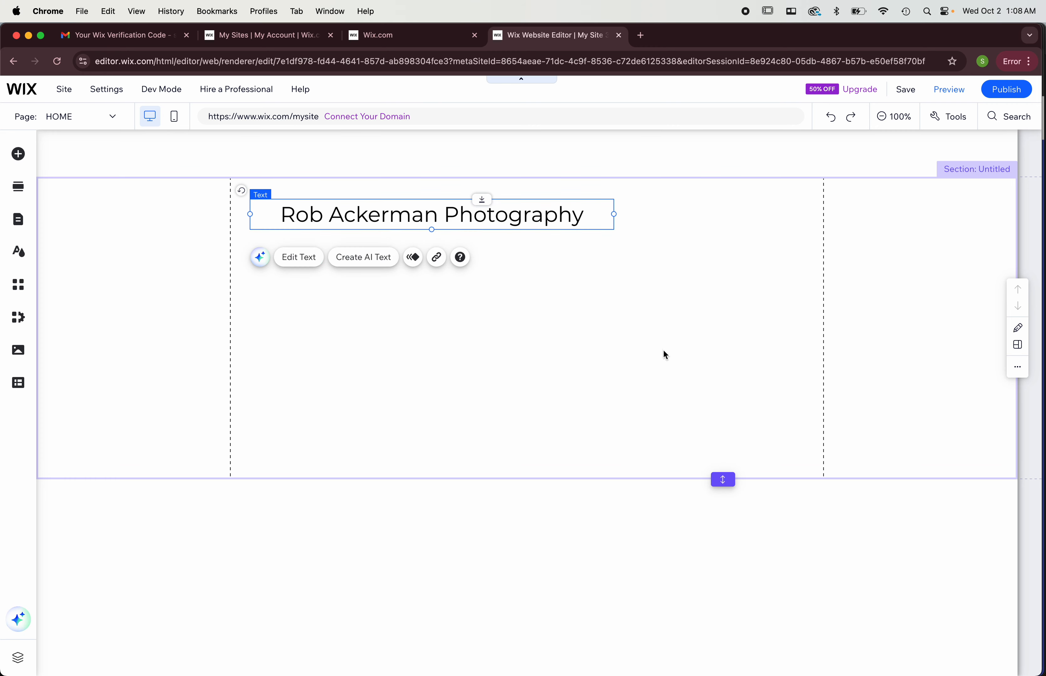
left_click(948, 90)
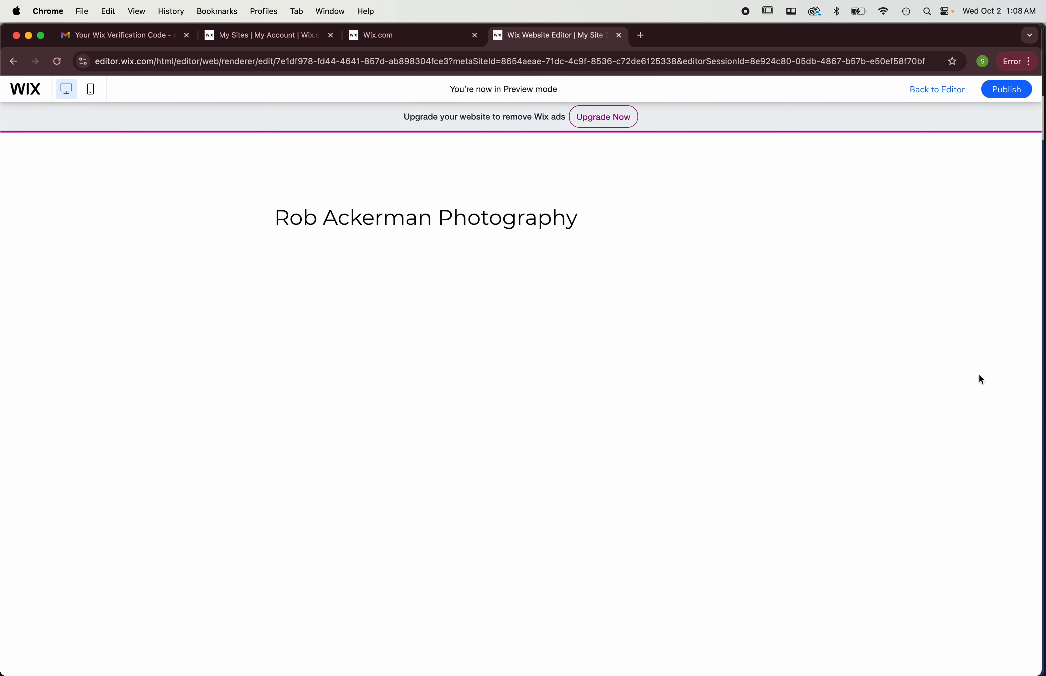
left_click(947, 92)
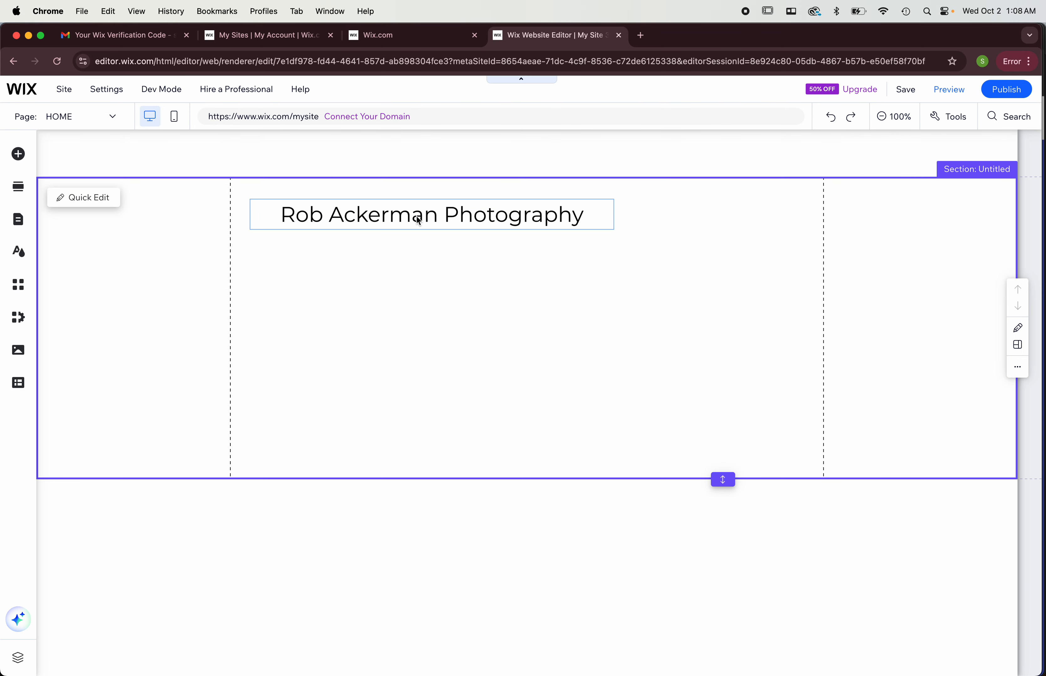
Step: Move the heading back to the middle of the section and check its placement in the site preview
left_click(416, 215)
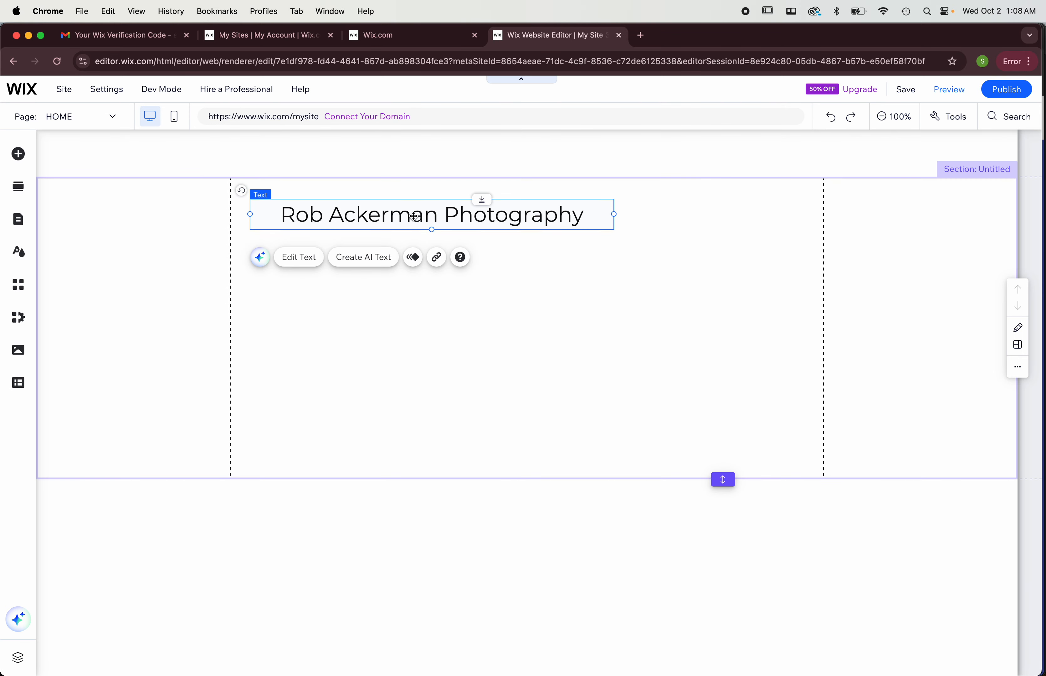
left_click_drag(415, 215, 505, 324)
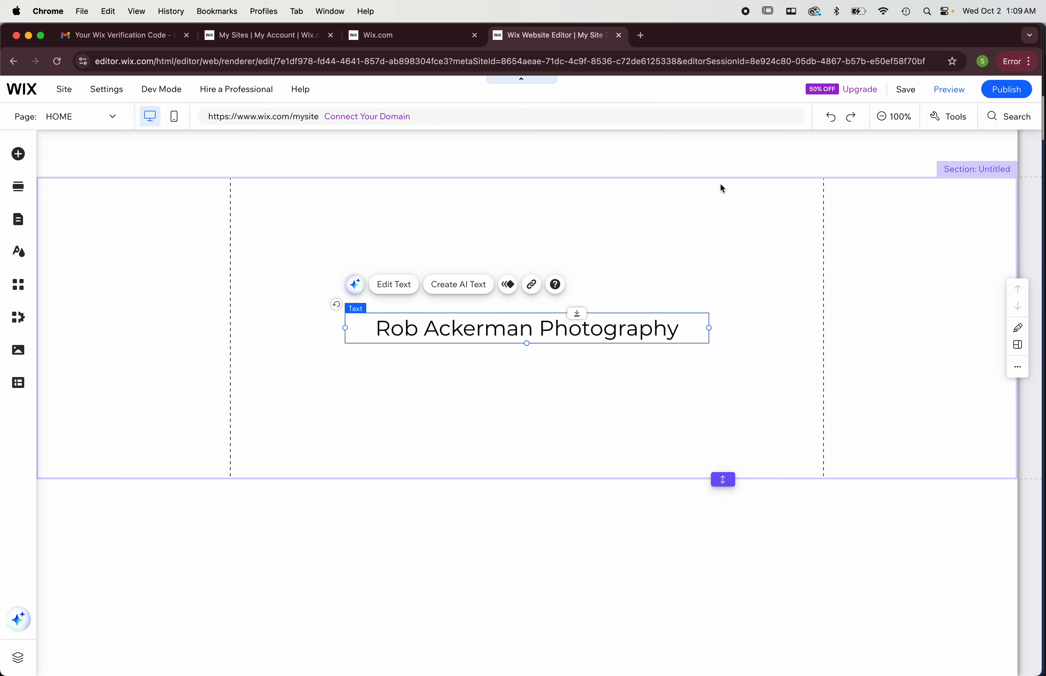
left_click(948, 92)
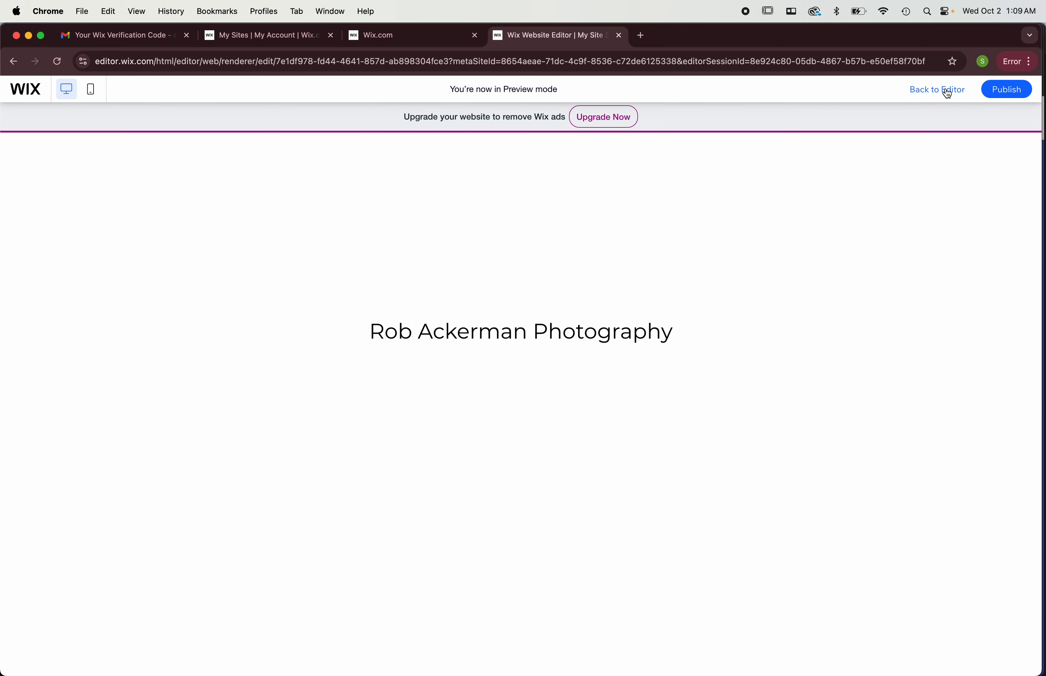
left_click(947, 93)
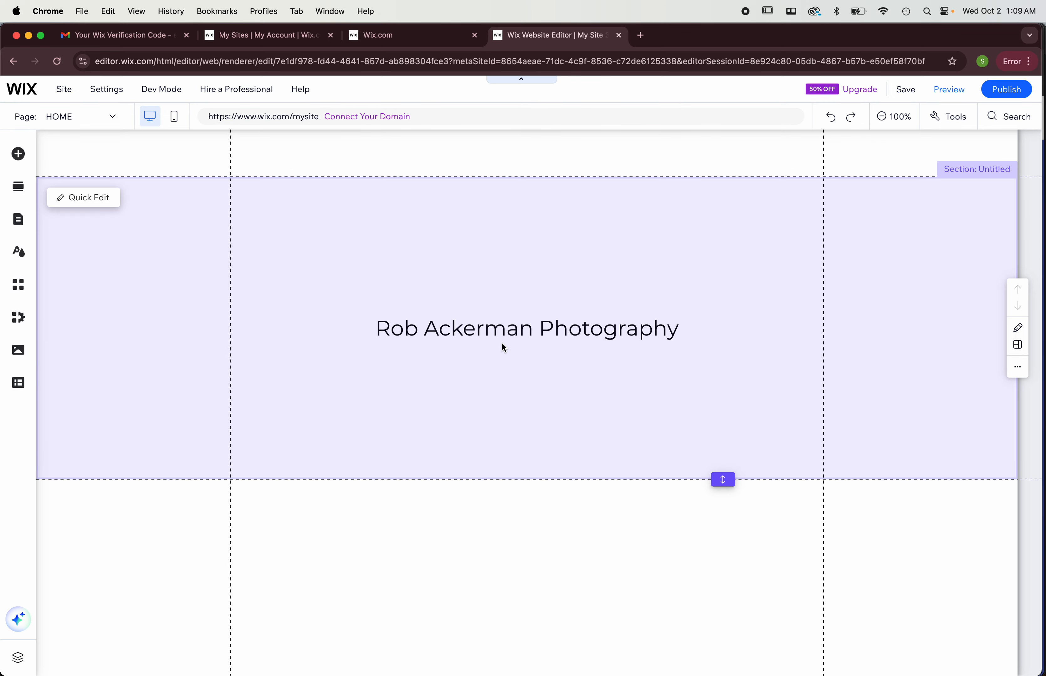
Step: Raise the heading to the upper part of the section, keeping it horizontally centered, and deselect it
left_click_drag(513, 328, 512, 237)
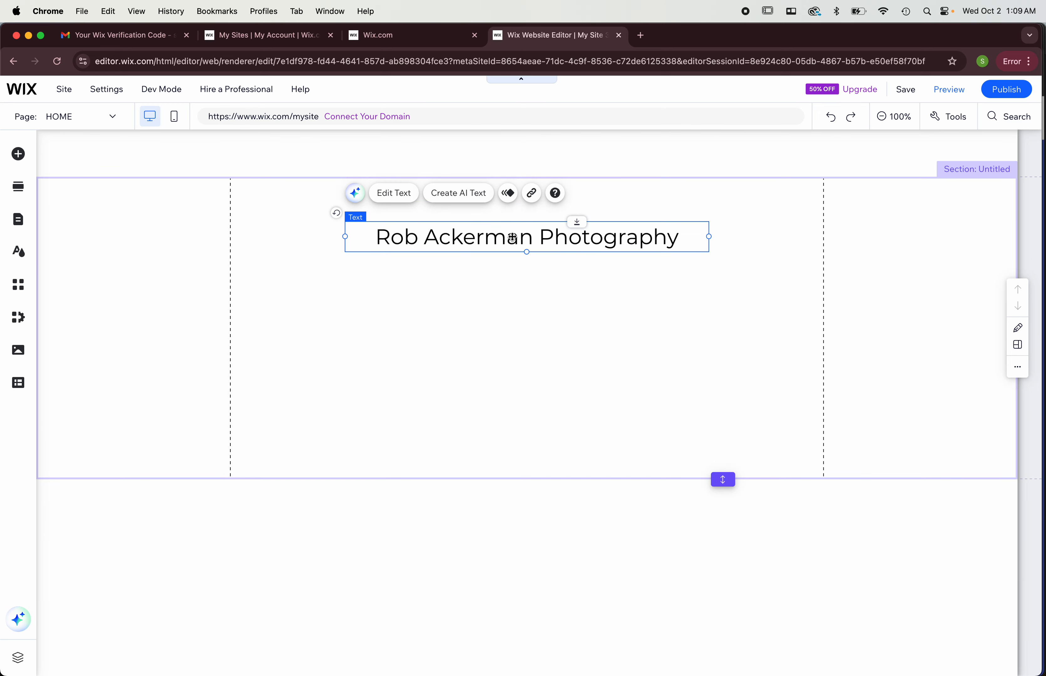
left_click(521, 317)
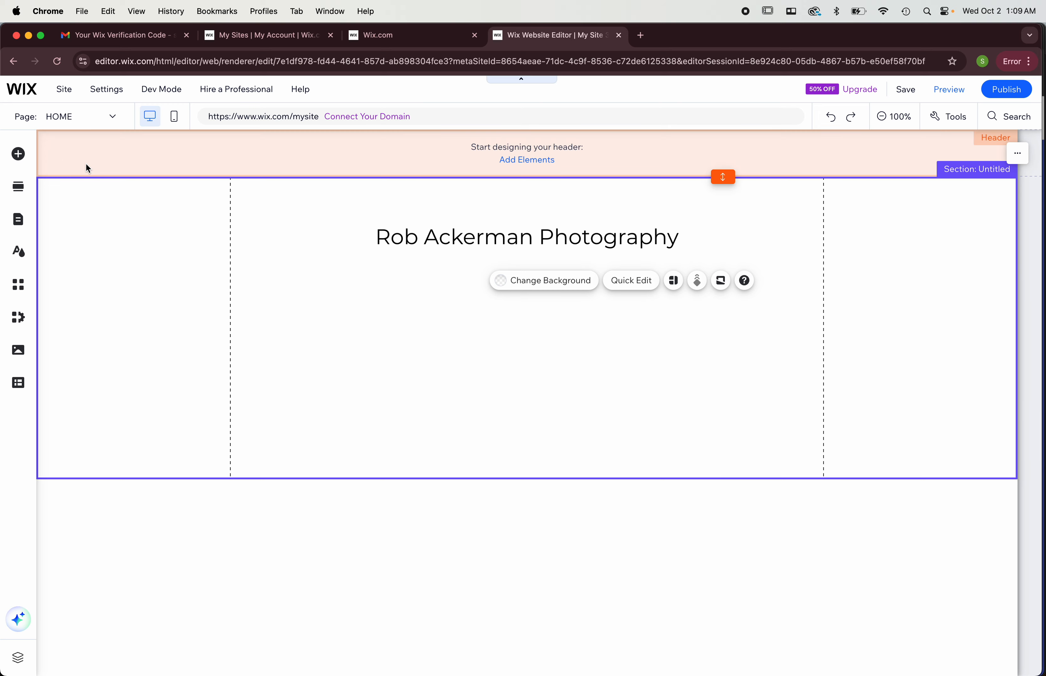
Step: Start an image upload from the computer to place a photo on the home page
left_click(18, 156)
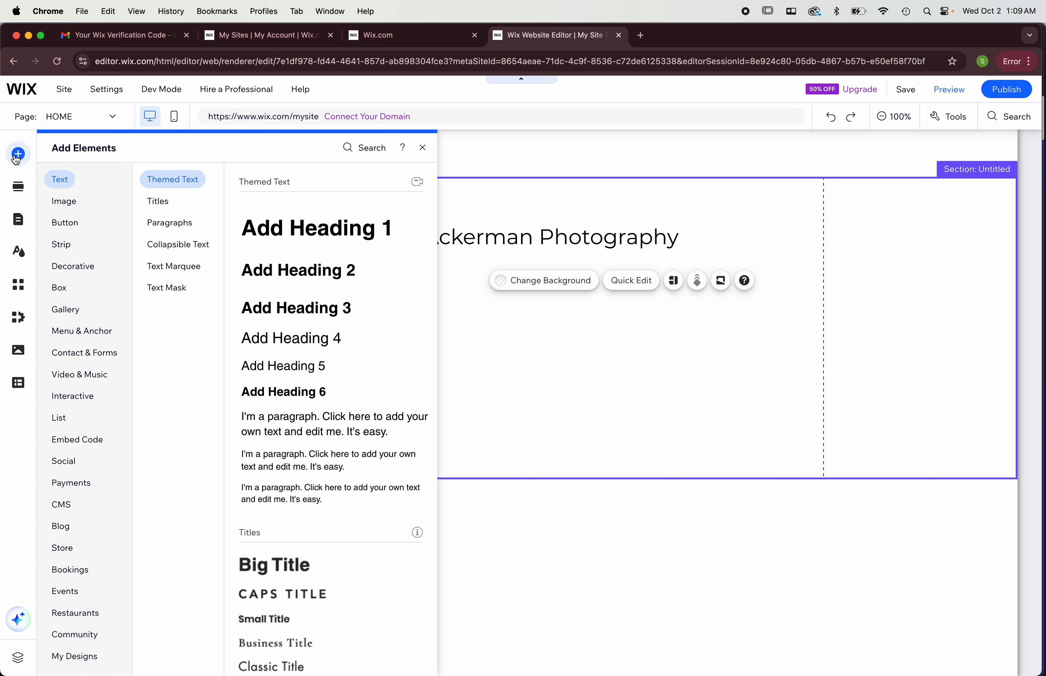
left_click(71, 202)
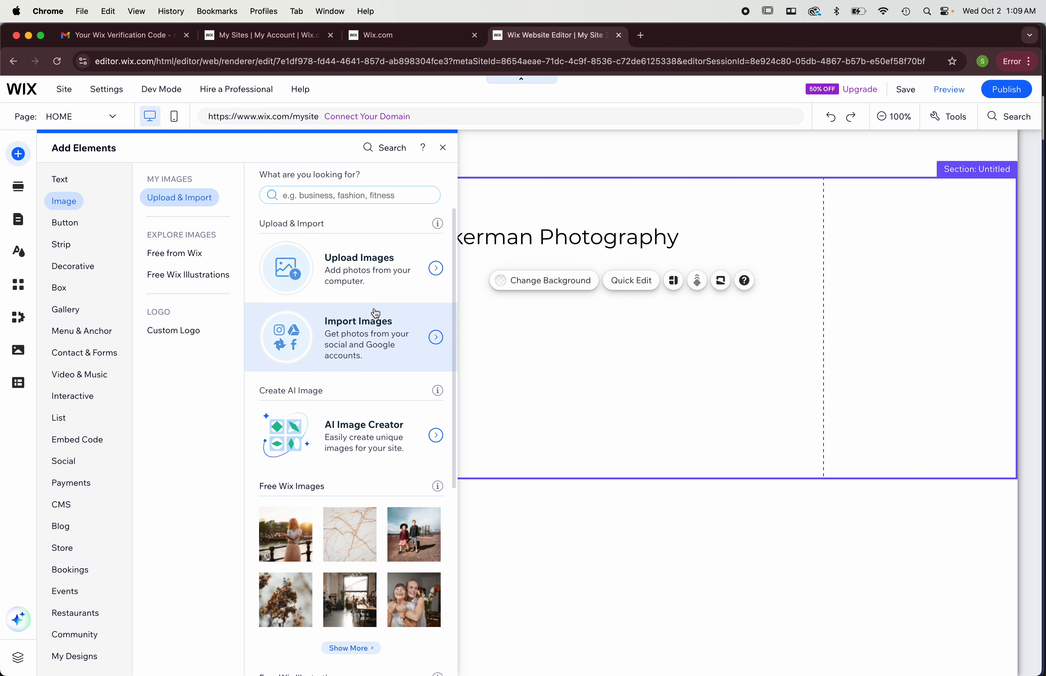
left_click(369, 270)
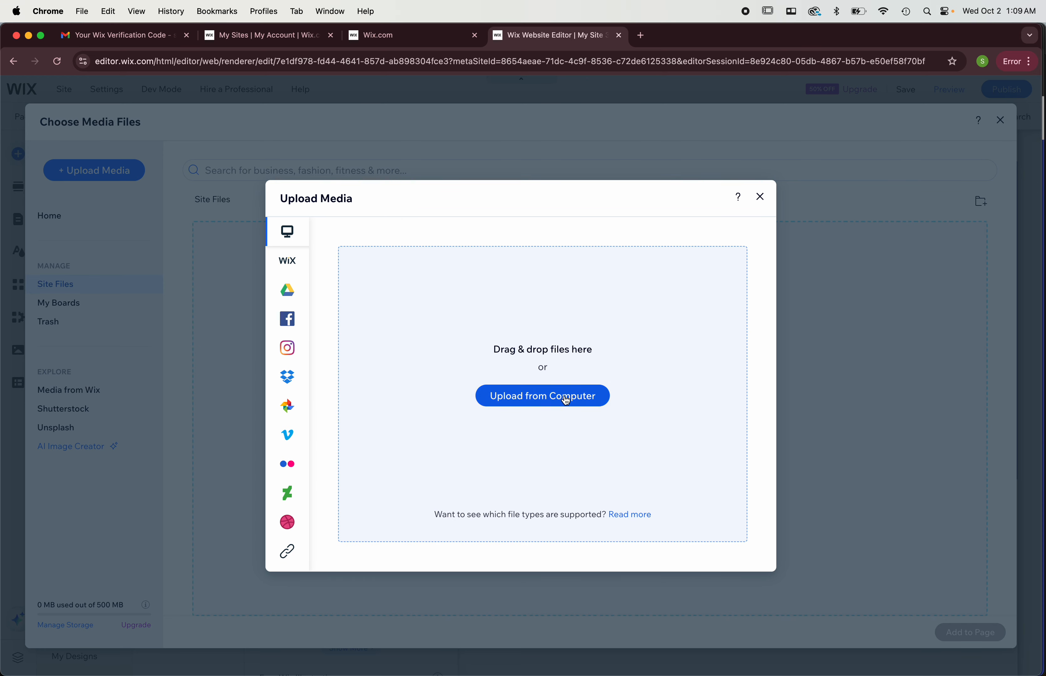
left_click(567, 401)
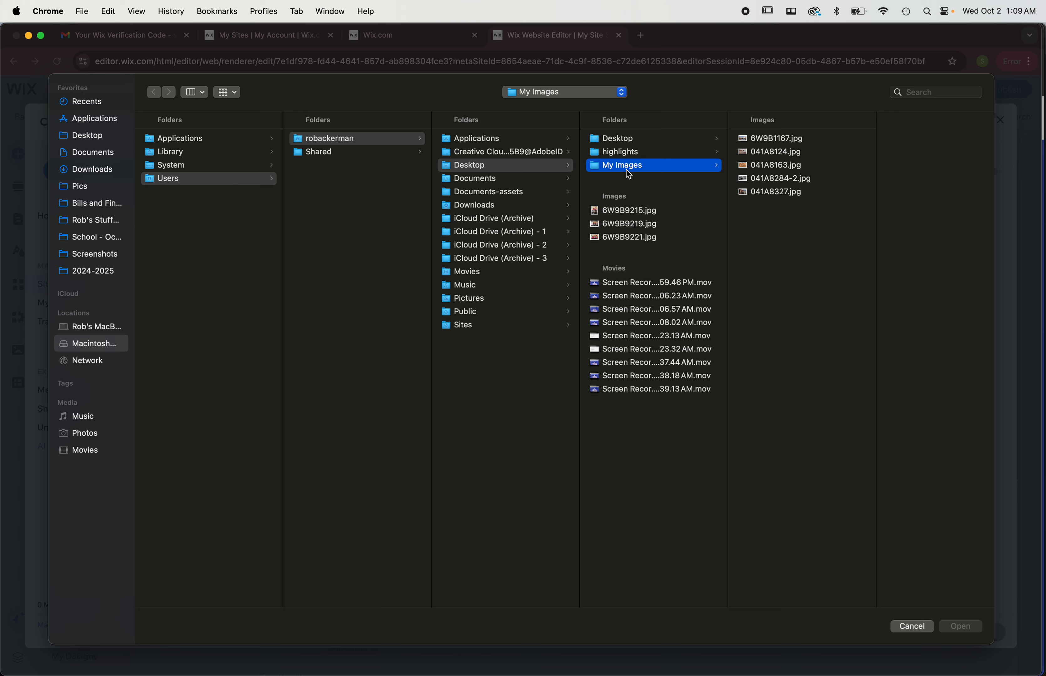
Step: Upload 6W9B1167.jpg from the My Images folder and add it to the home page
left_click(777, 138)
left_click(774, 150)
key("Down")
key("Down")
key("Down")
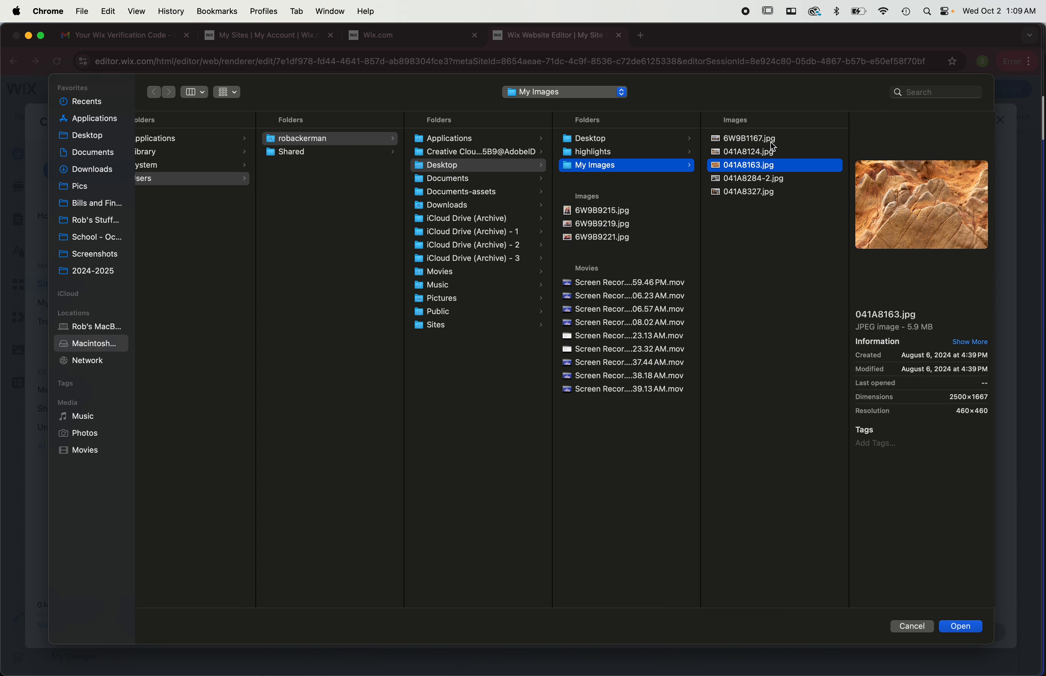
key("Up")
key("Up")
key("Up")
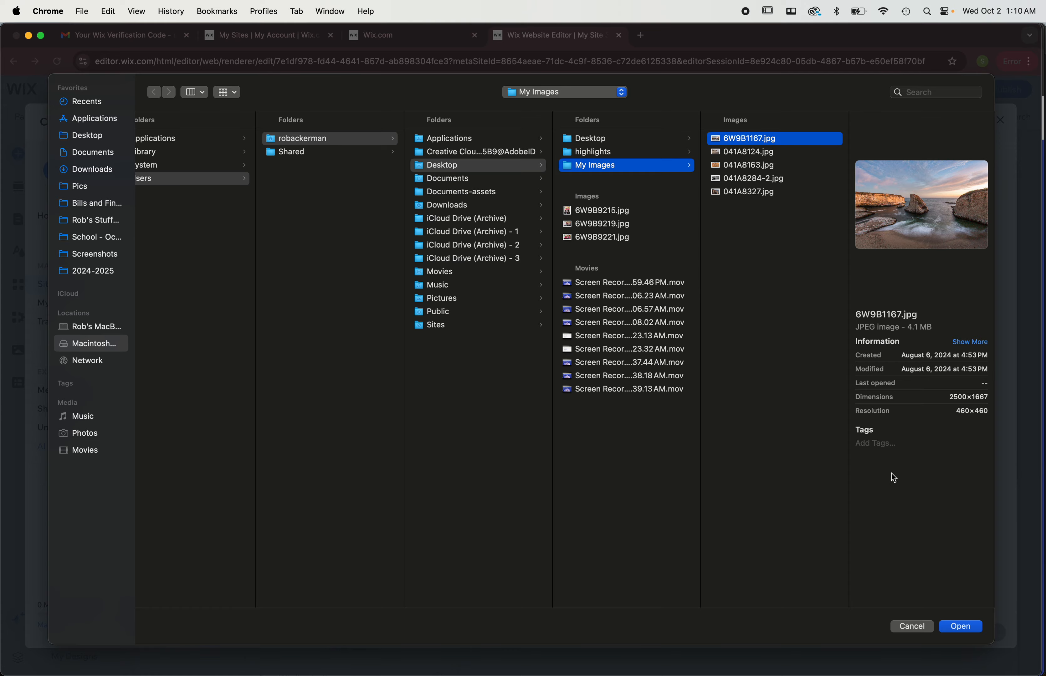
left_click(962, 627)
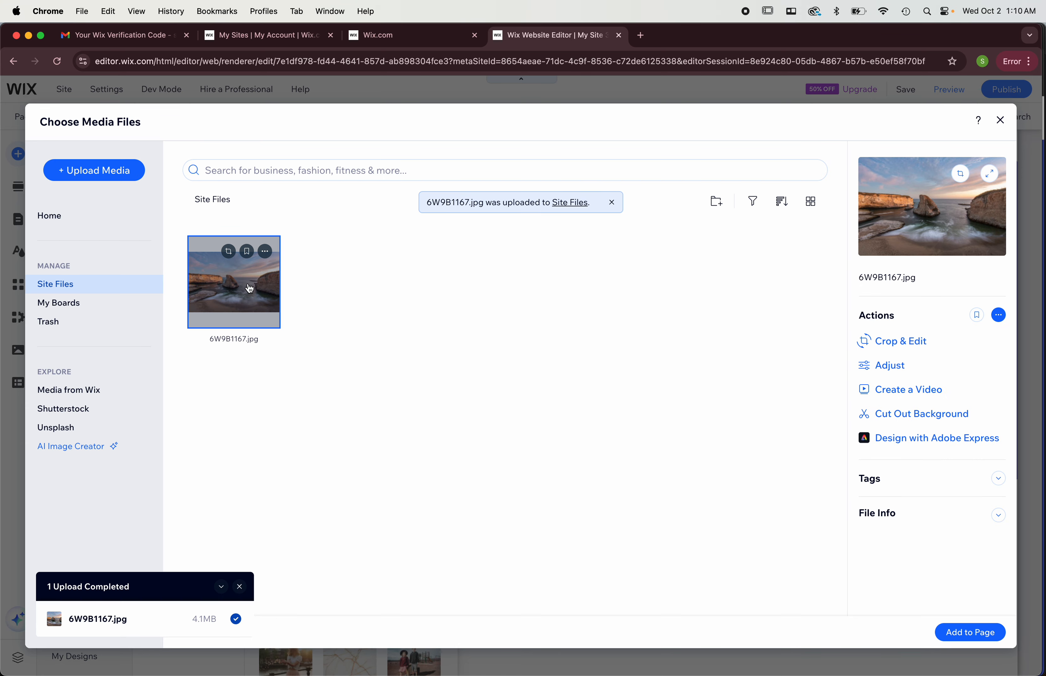
left_click(970, 633)
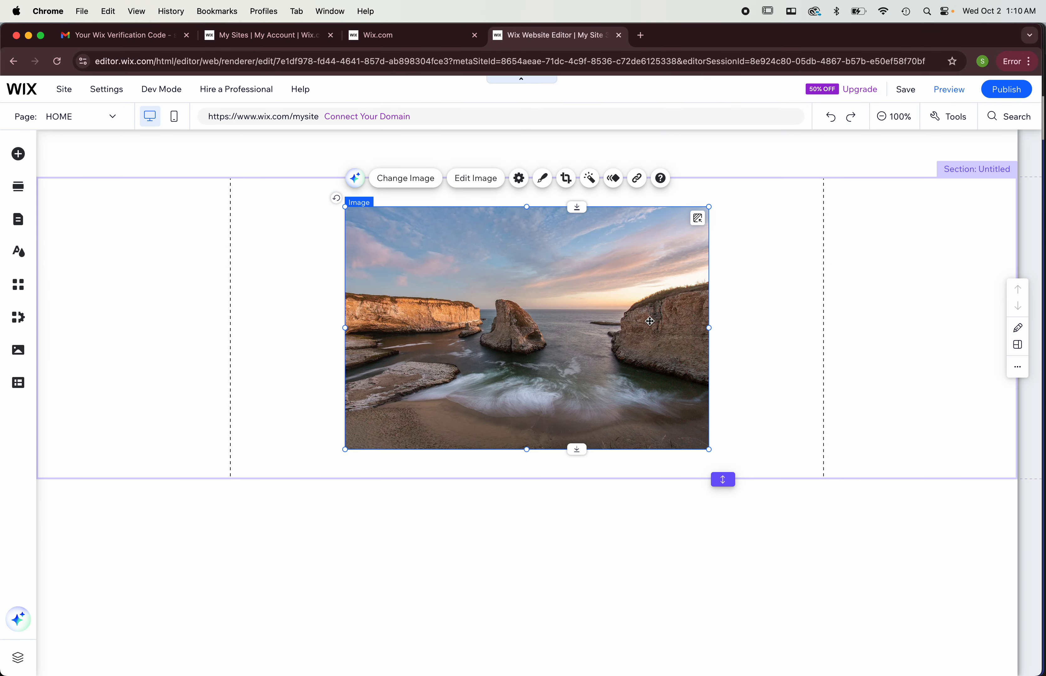
Step: Shrink the seascape photo, center it below the heading inside the section, and check the layout in the site preview
left_click_drag(541, 256, 529, 309)
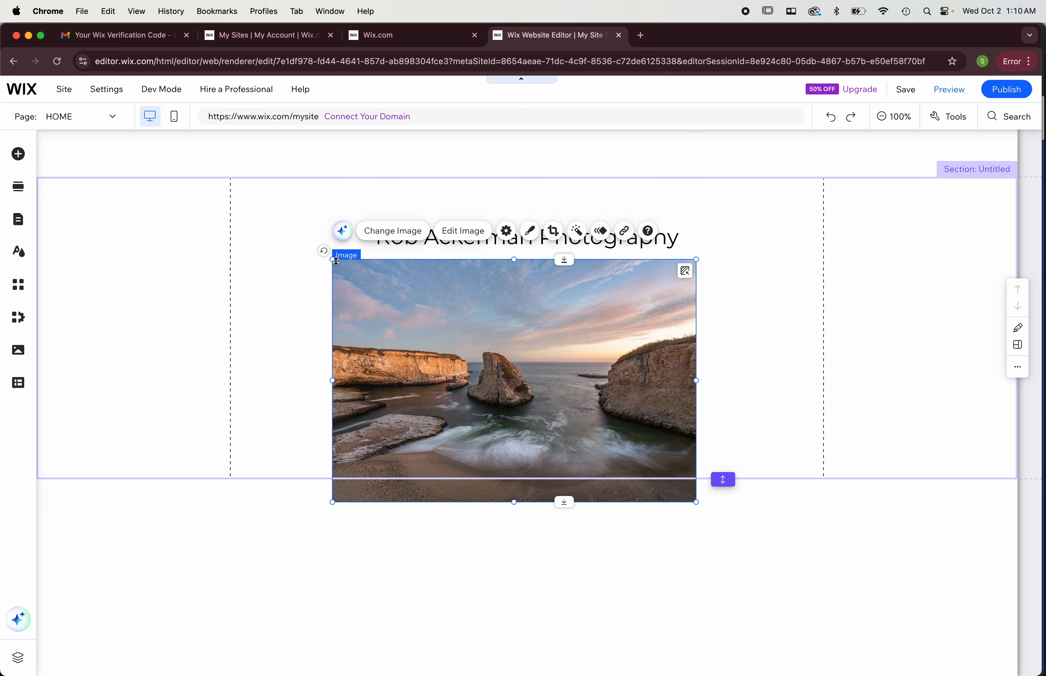
left_click_drag(332, 261, 446, 334)
left_click_drag(582, 386, 541, 328)
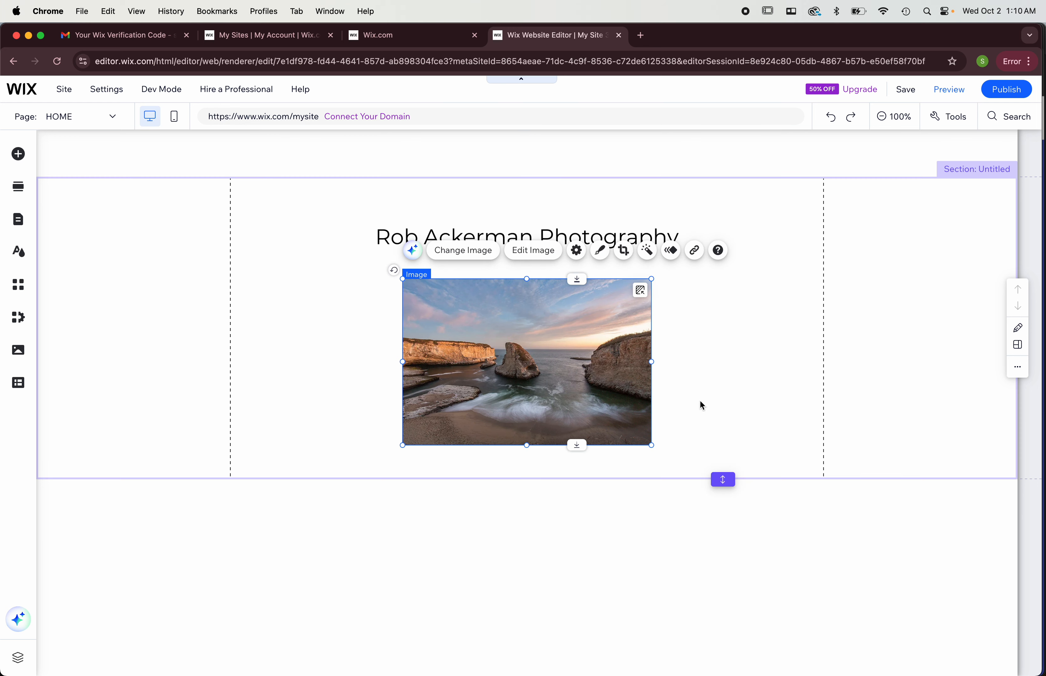
left_click(952, 93)
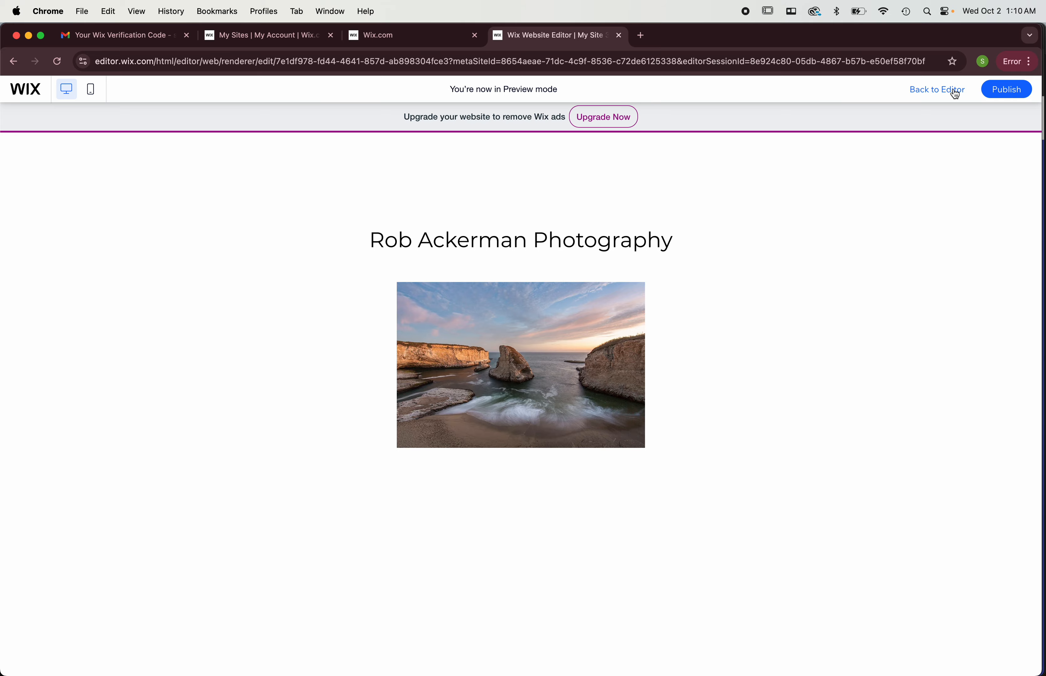
left_click(955, 94)
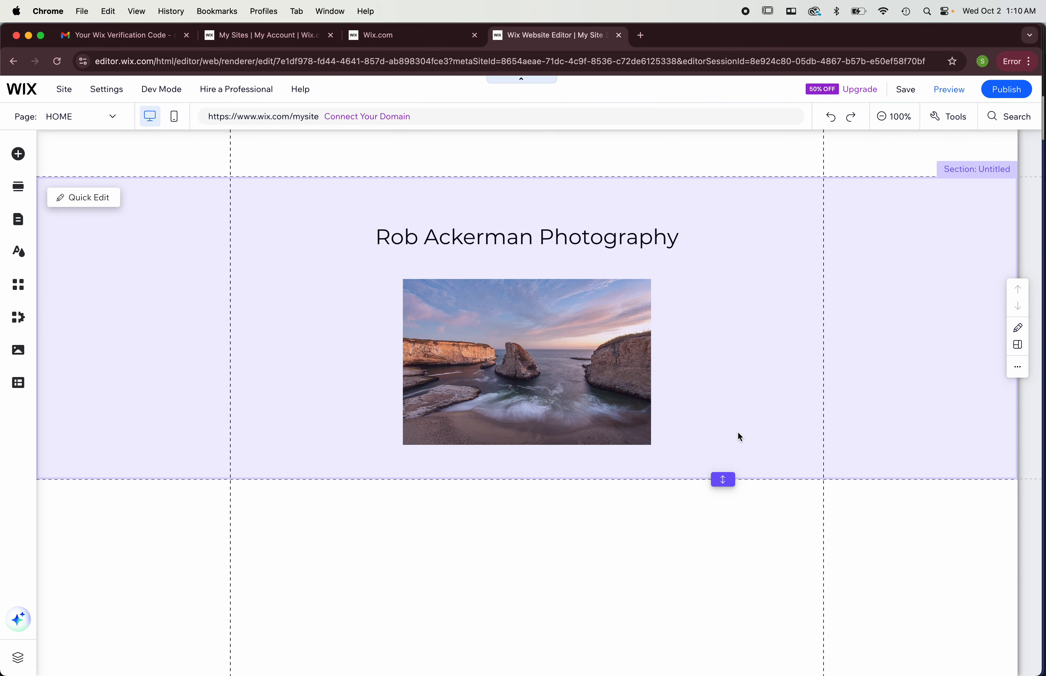
Step: Extend the section downward and enlarge the photo, centered below the heading, checking the result in the site preview
left_click_drag(723, 480, 722, 633)
left_click(539, 392)
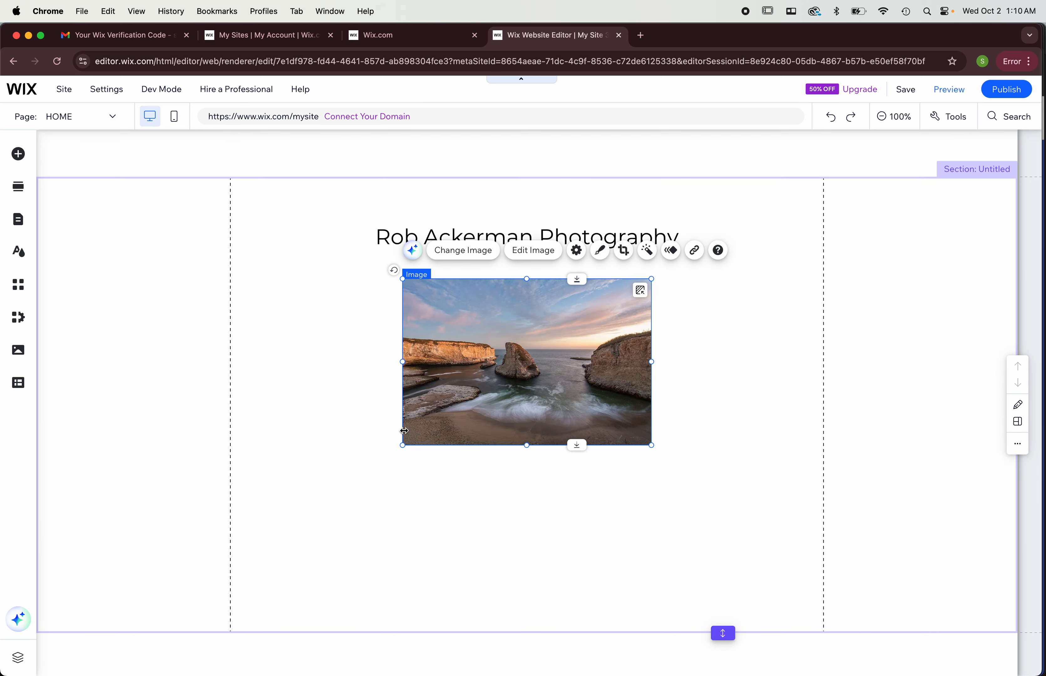
left_click_drag(403, 445, 267, 536)
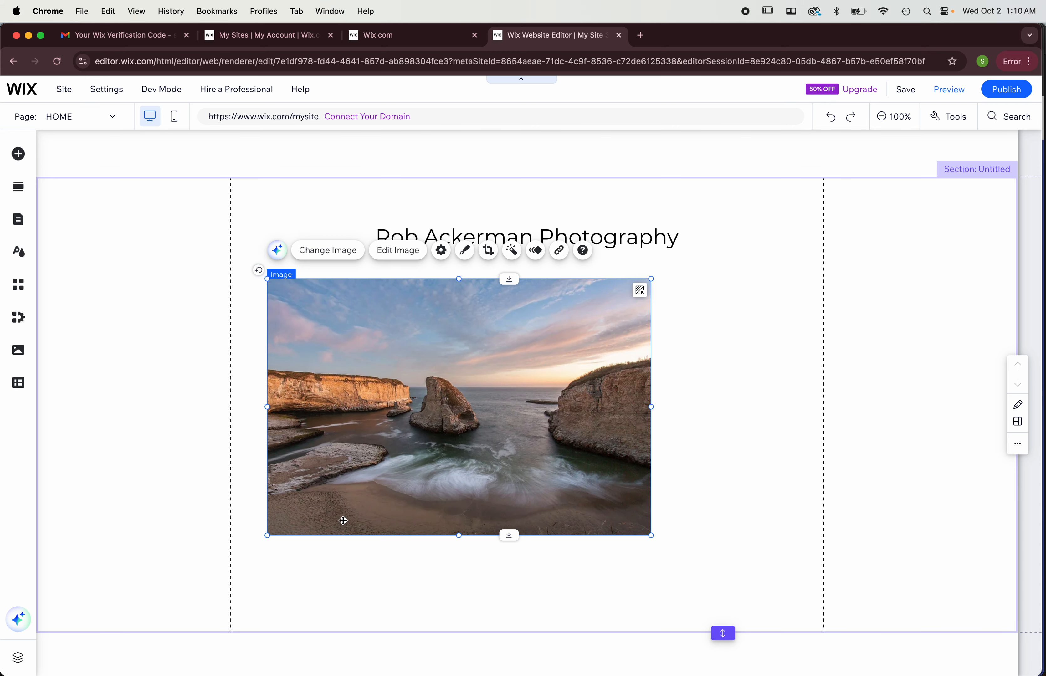
left_click_drag(649, 537, 734, 587)
left_click_drag(580, 397, 609, 398)
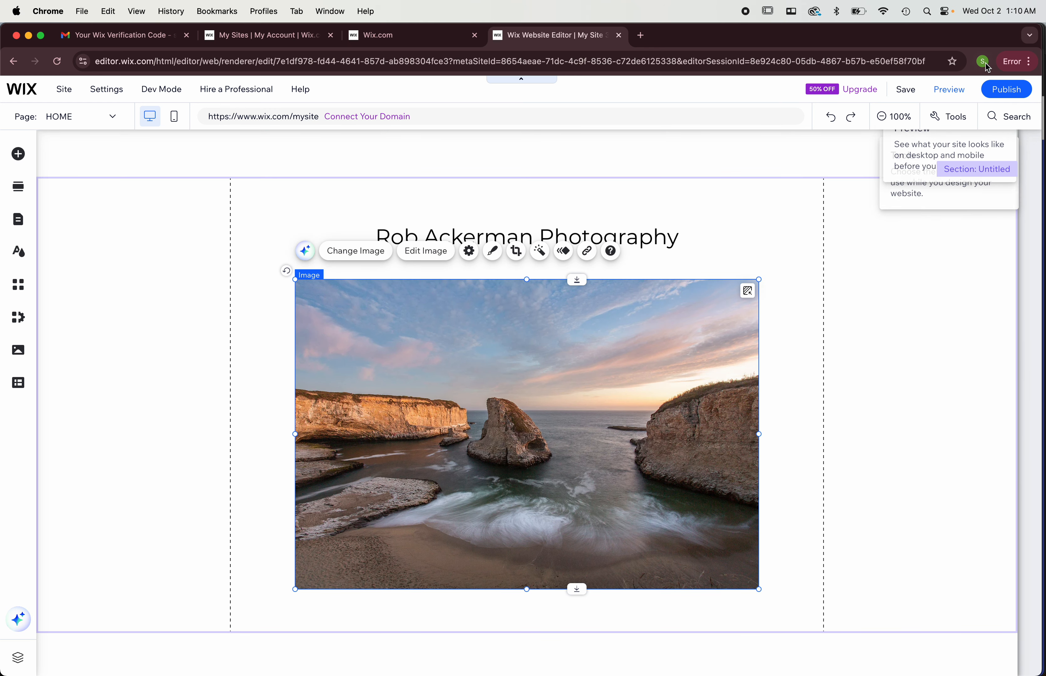
left_click(948, 92)
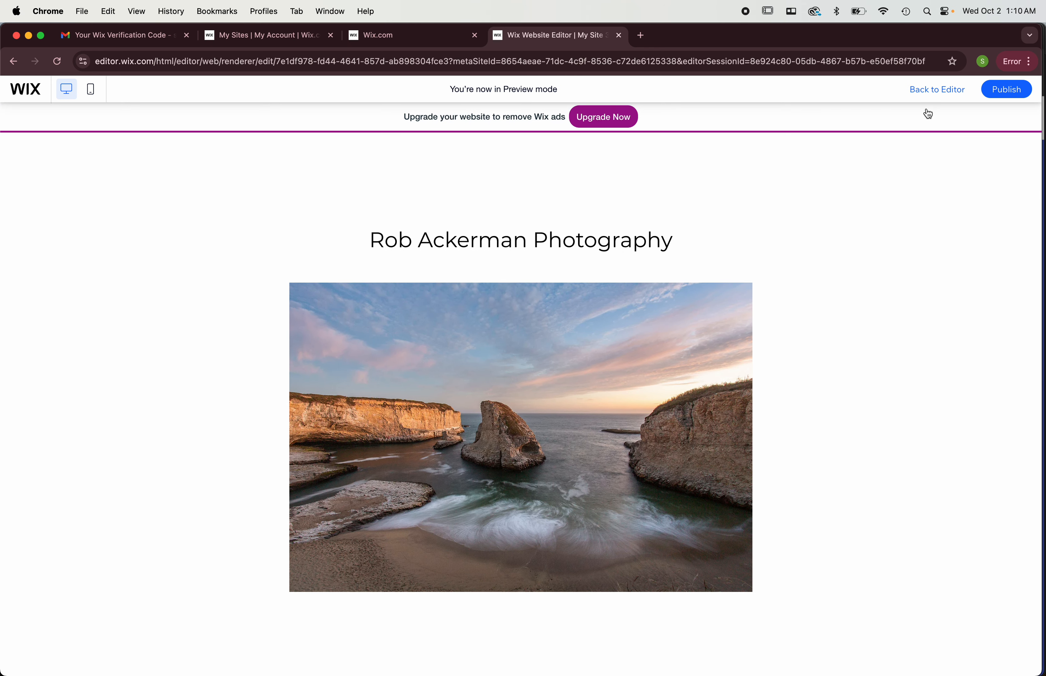
left_click(935, 92)
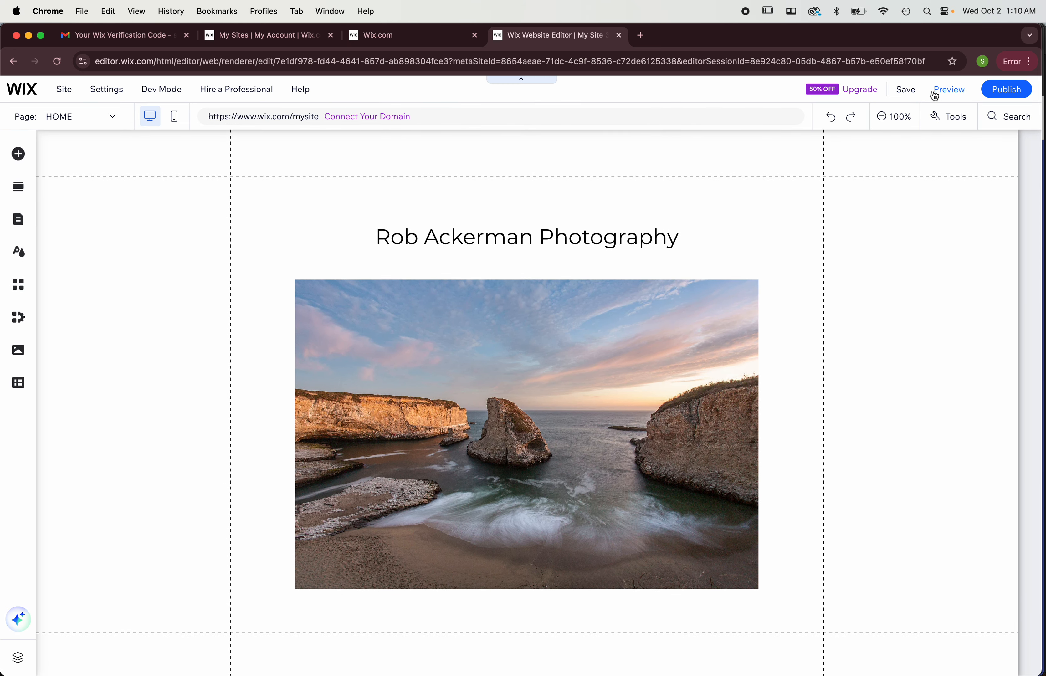
Step: Switch to the Assignment #1 page and add the Grid gallery from the Pro Galleries to it
left_click(112, 116)
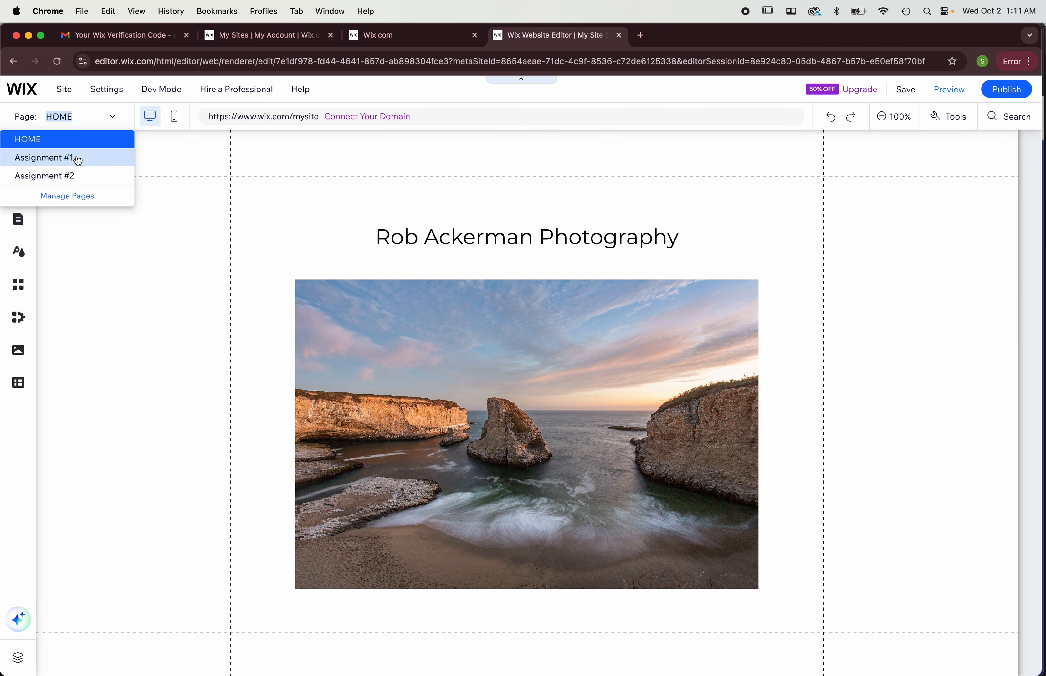
left_click(78, 158)
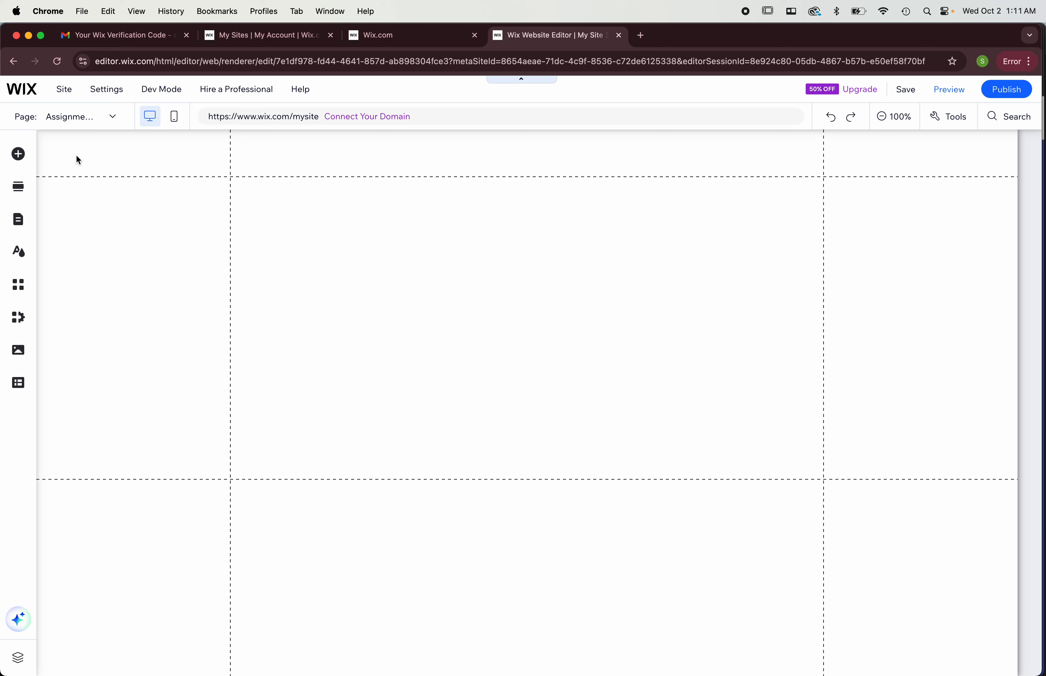
left_click(18, 154)
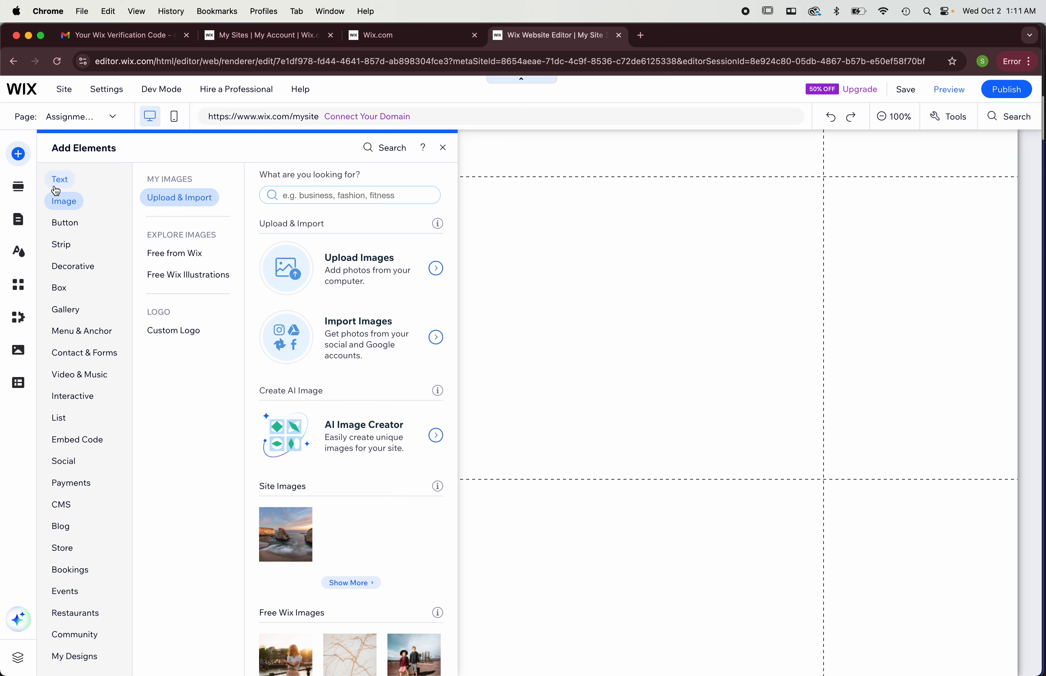
left_click(74, 313)
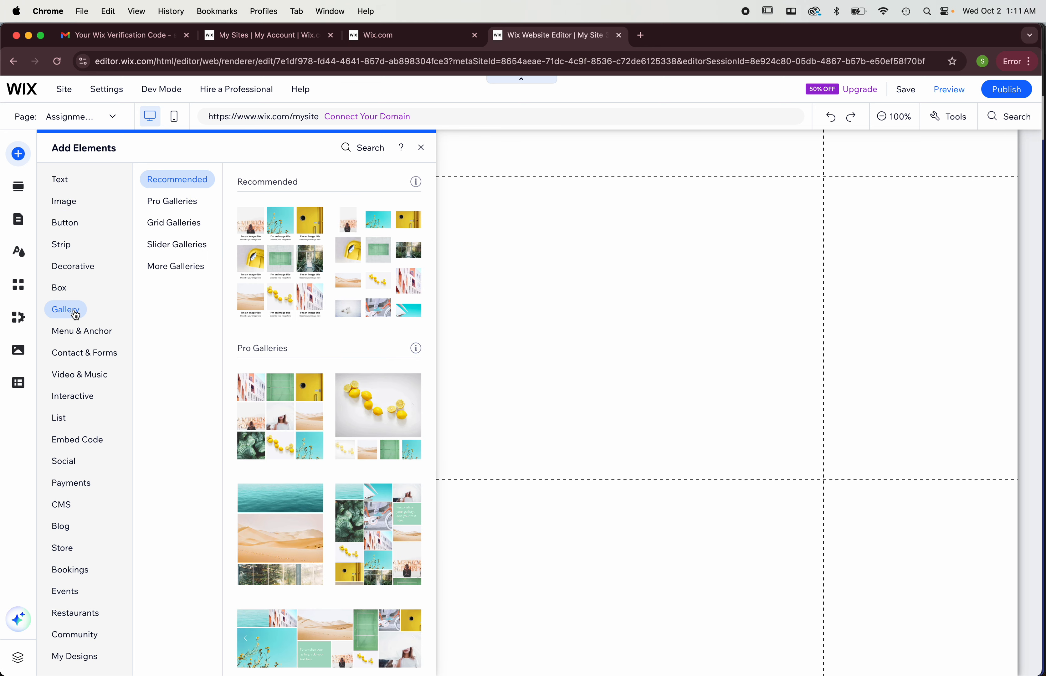
scroll(361, 410, "down", 3)
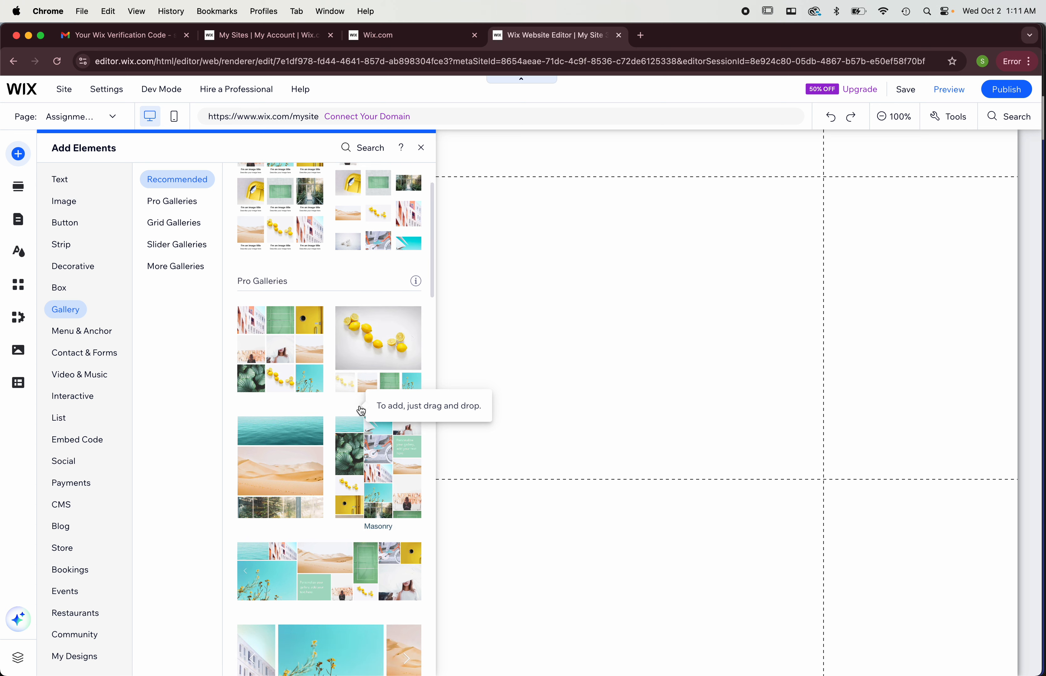
scroll(361, 410, "down", 5)
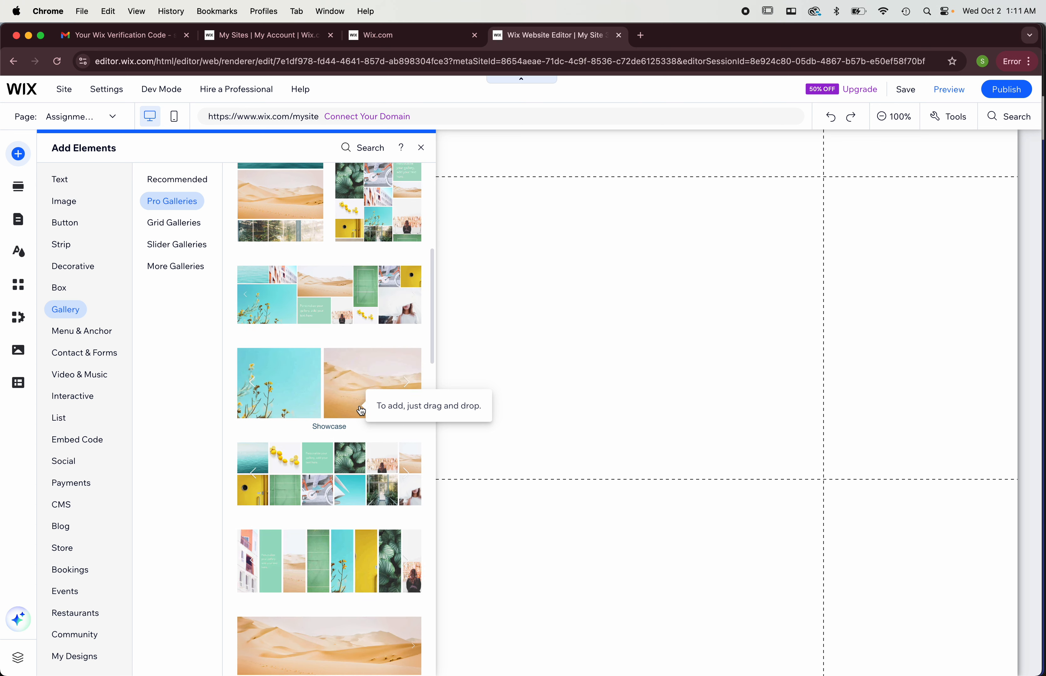
scroll(361, 410, "down", 6)
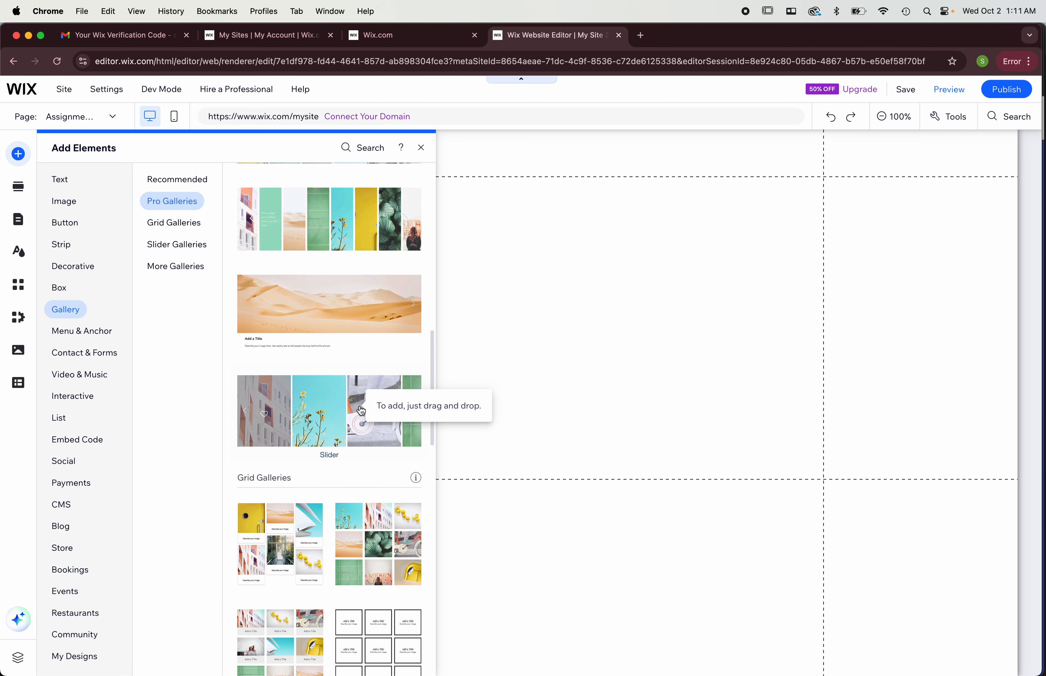
scroll(361, 410, "down", 3)
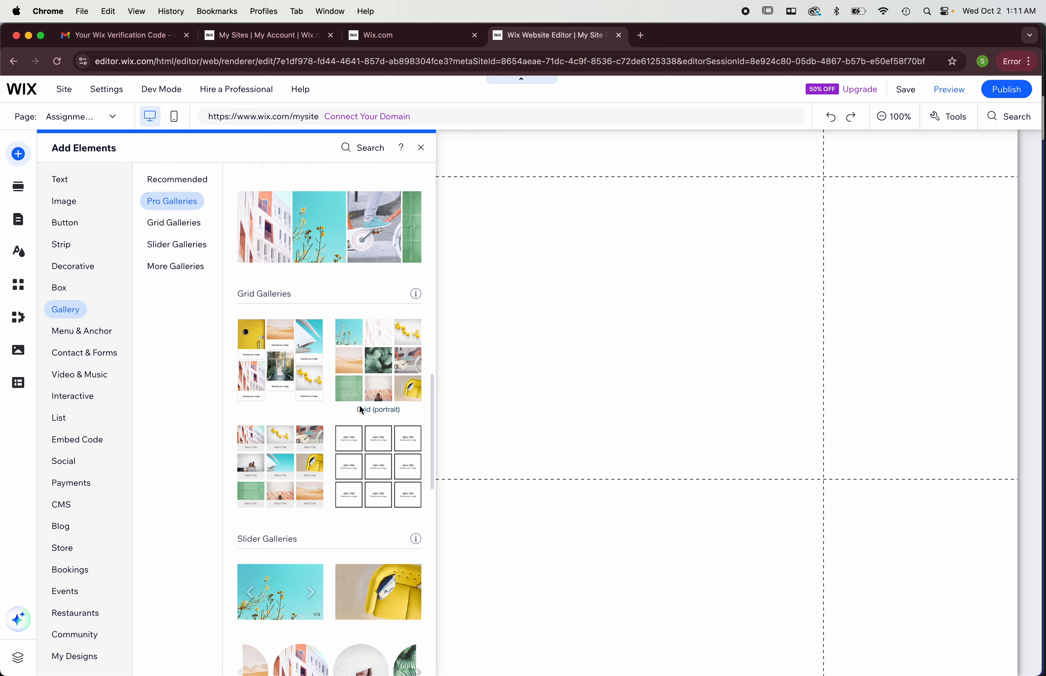
scroll(361, 410, "up", 12)
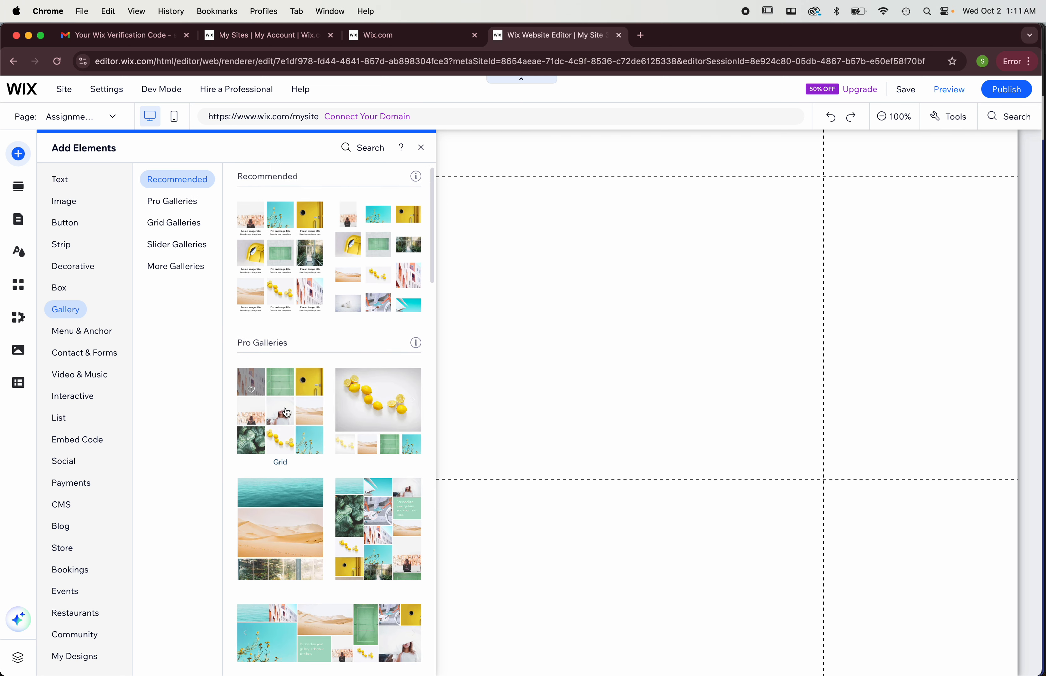
left_click(283, 405)
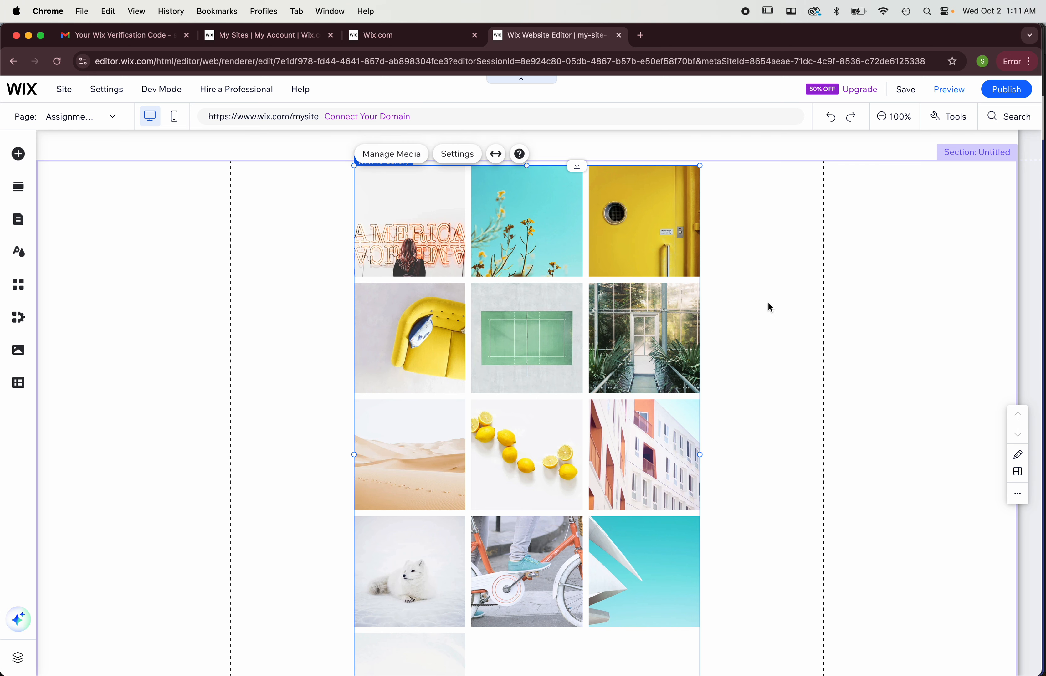
Step: Examine the new gallery in the site preview, including the first images' expanded view with their title and description text
scroll(769, 303, "down", 2)
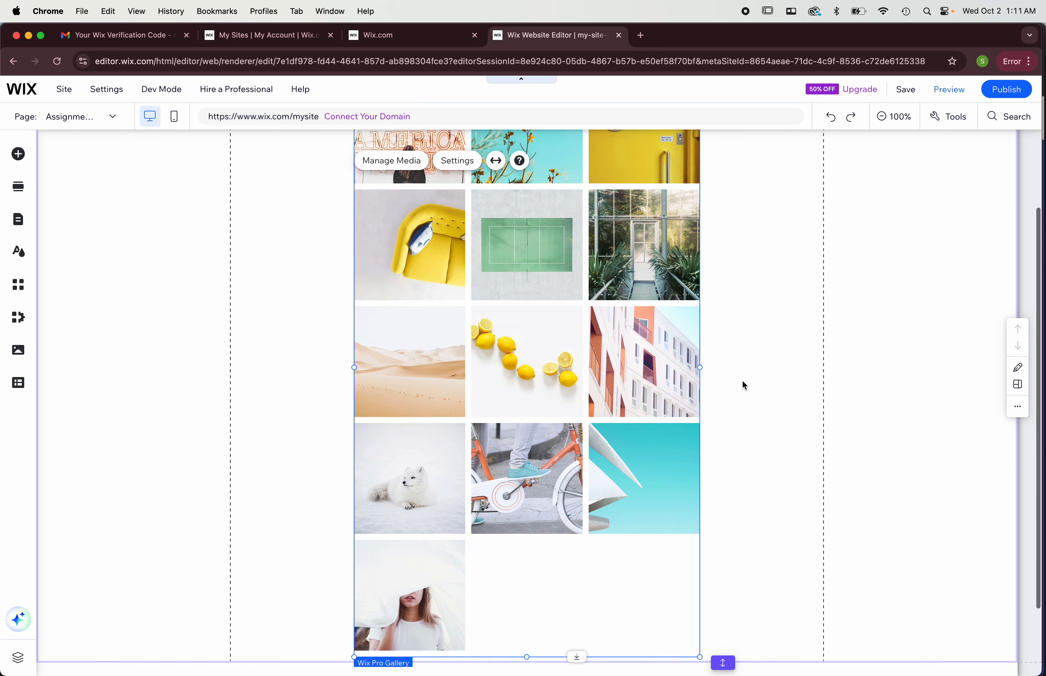
scroll(742, 379, "up", 2)
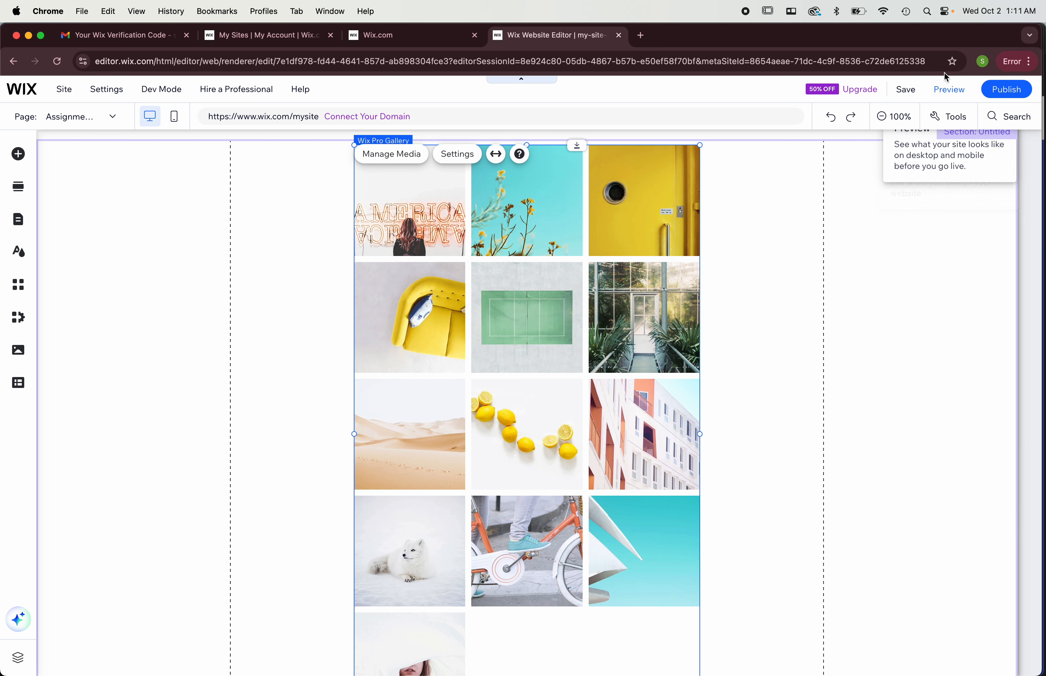
left_click(949, 90)
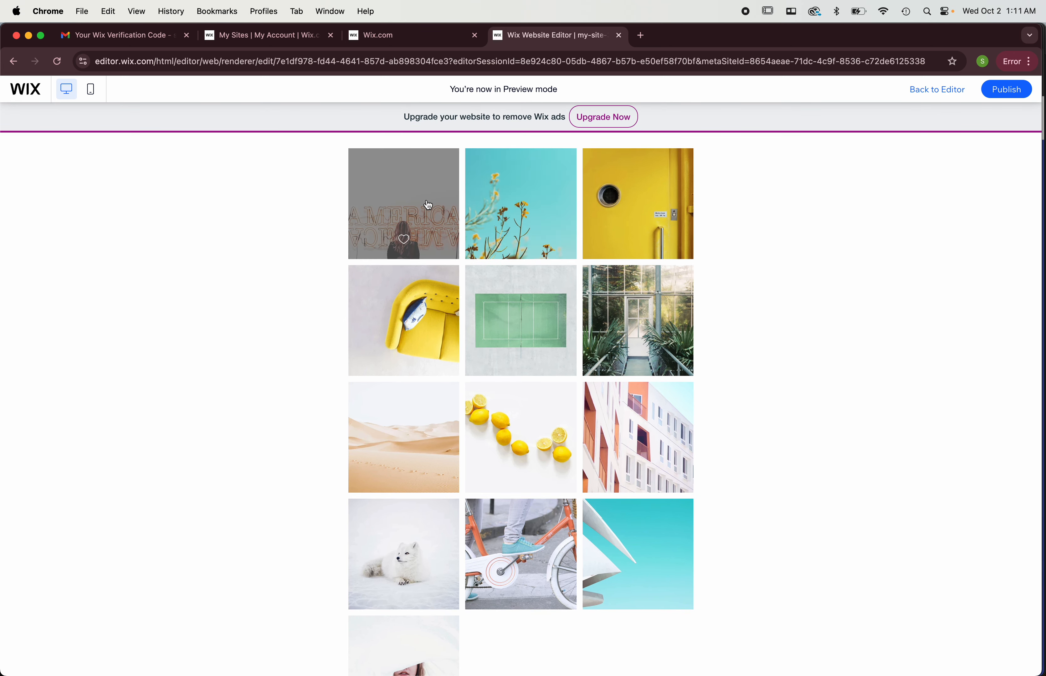
left_click(420, 194)
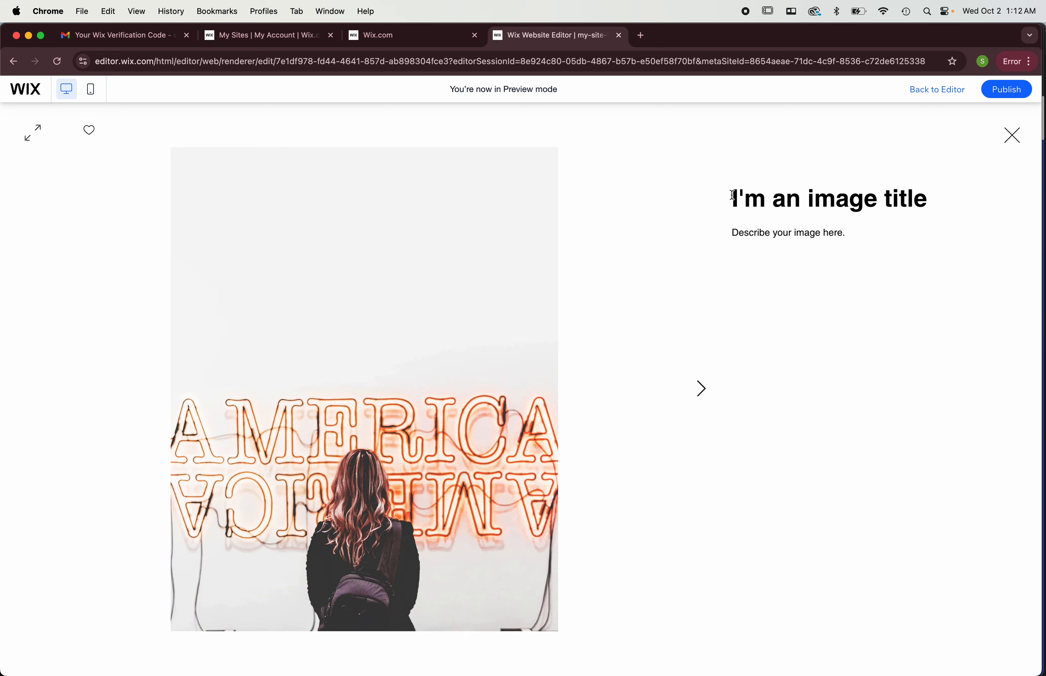
left_click_drag(731, 198, 938, 197)
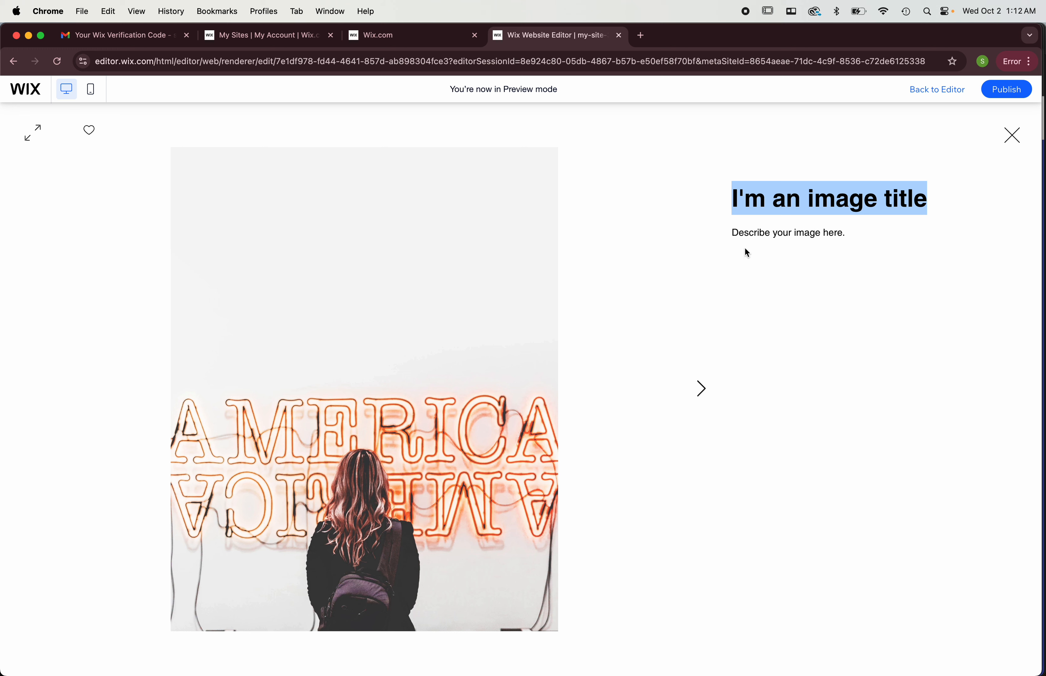
left_click(735, 230)
left_click_drag(735, 231, 859, 230)
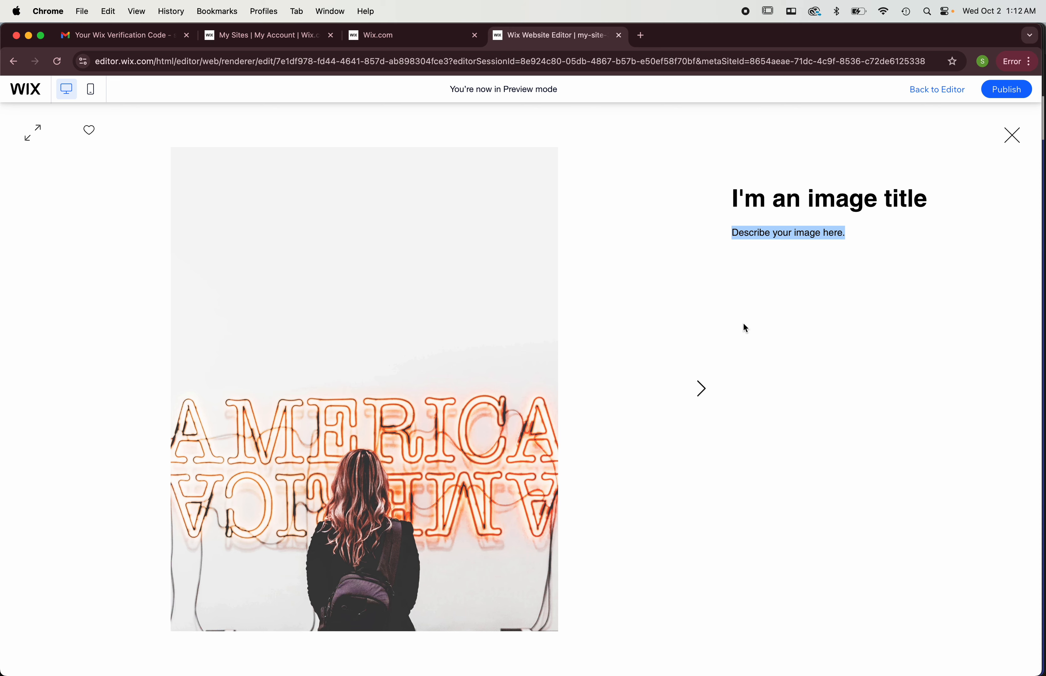
left_click(702, 389)
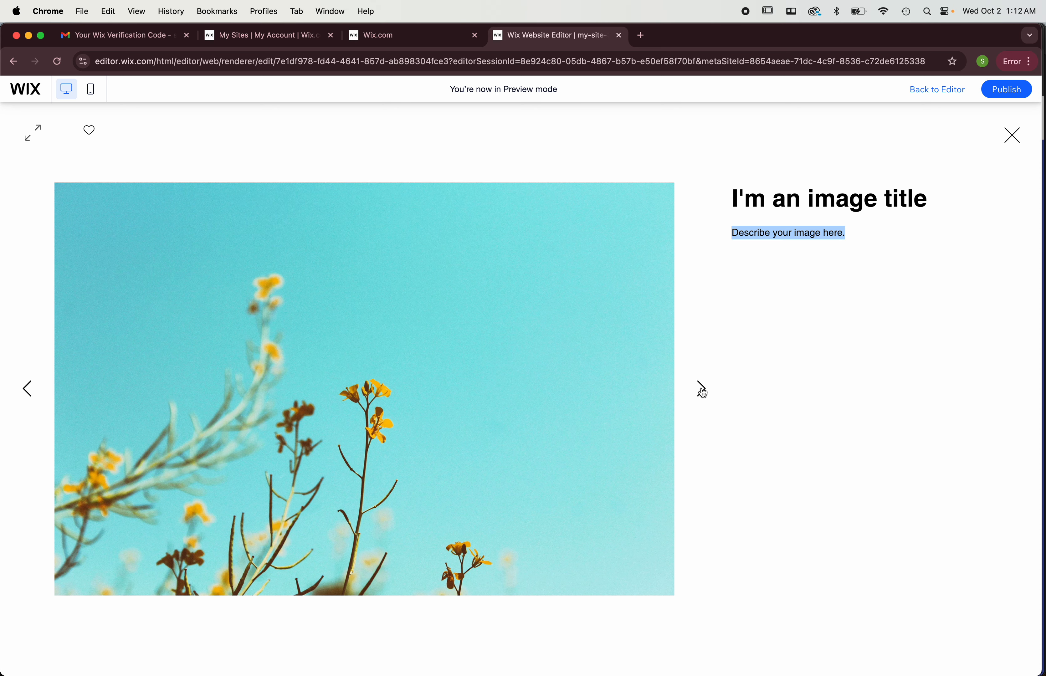
left_click(701, 389)
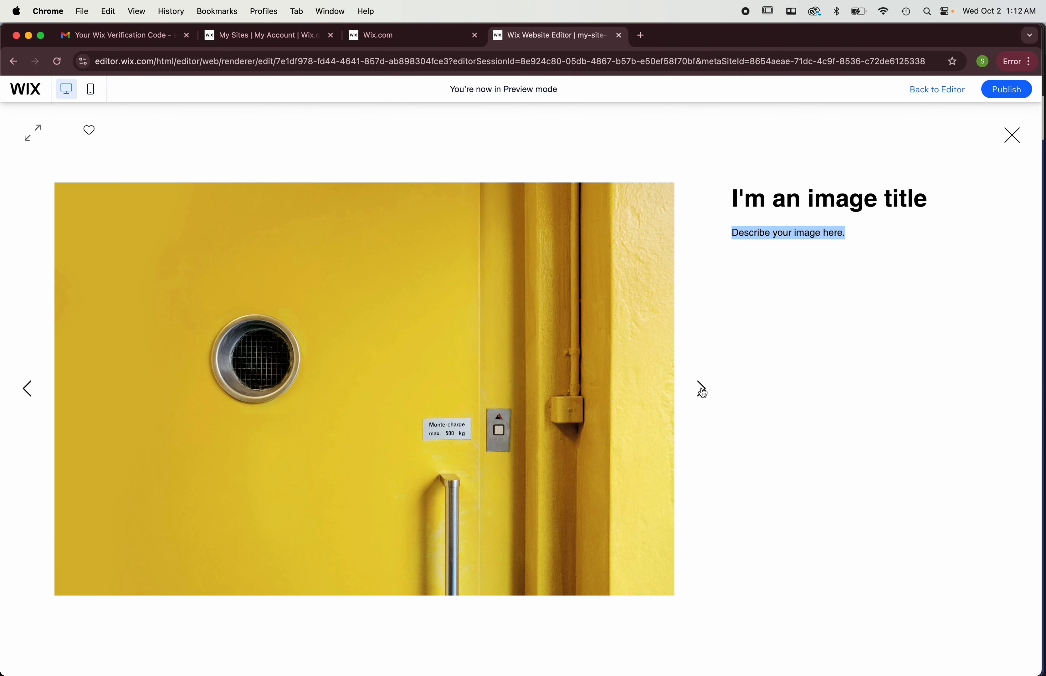
Step: Browse two more images in the gallery's expanded view, close that view, and return from the site preview to the editor
left_click(701, 389)
left_click(701, 389)
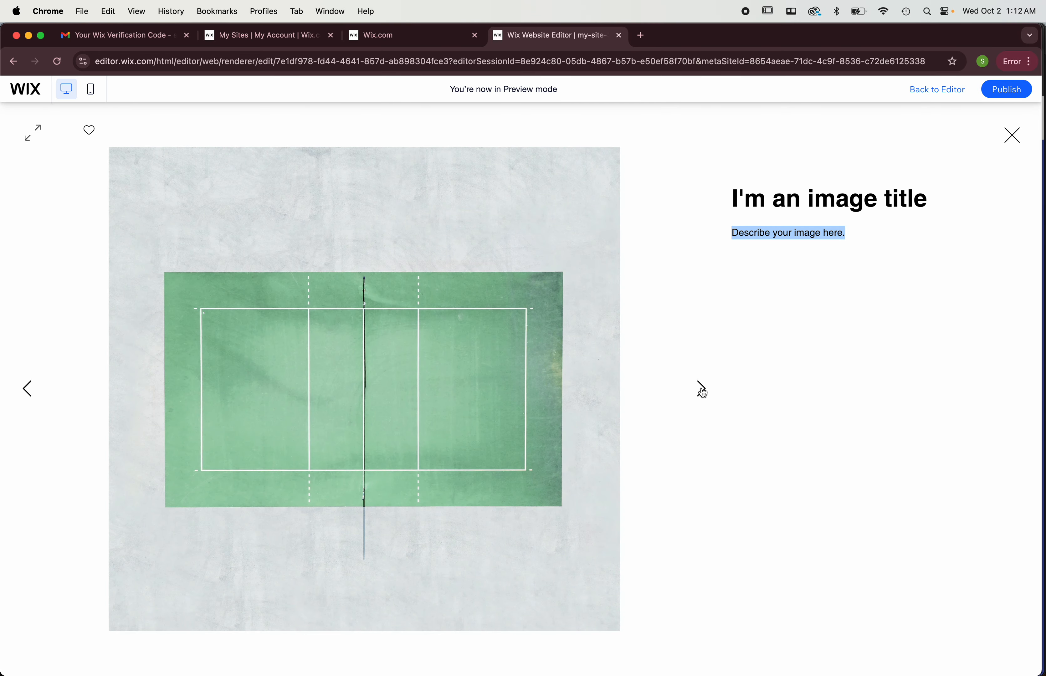
left_click(1012, 136)
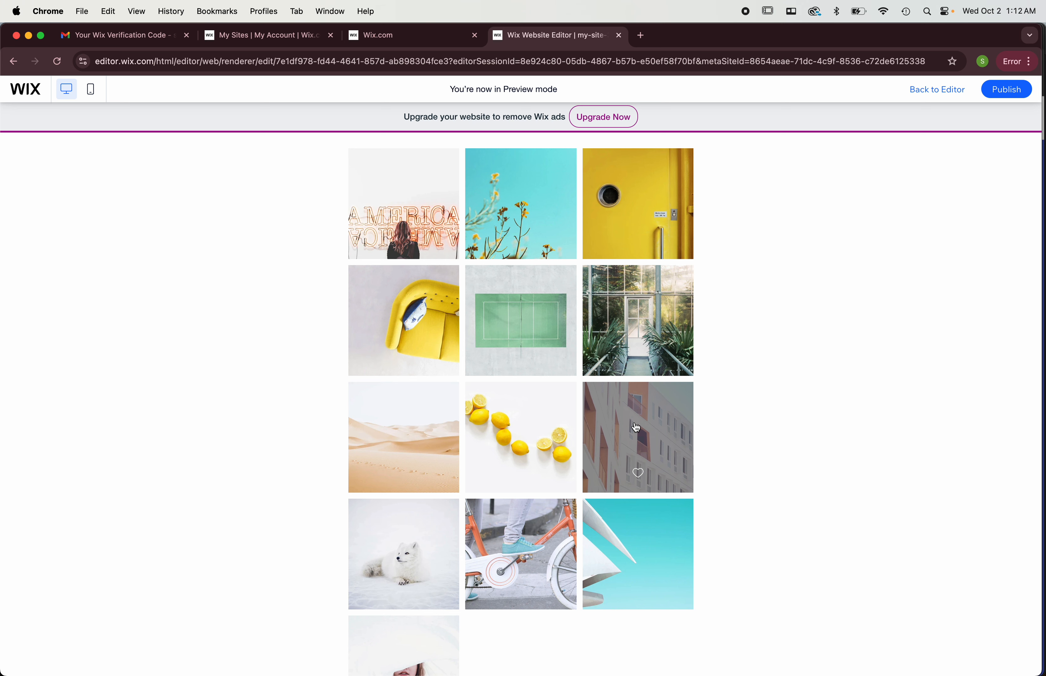
left_click(940, 90)
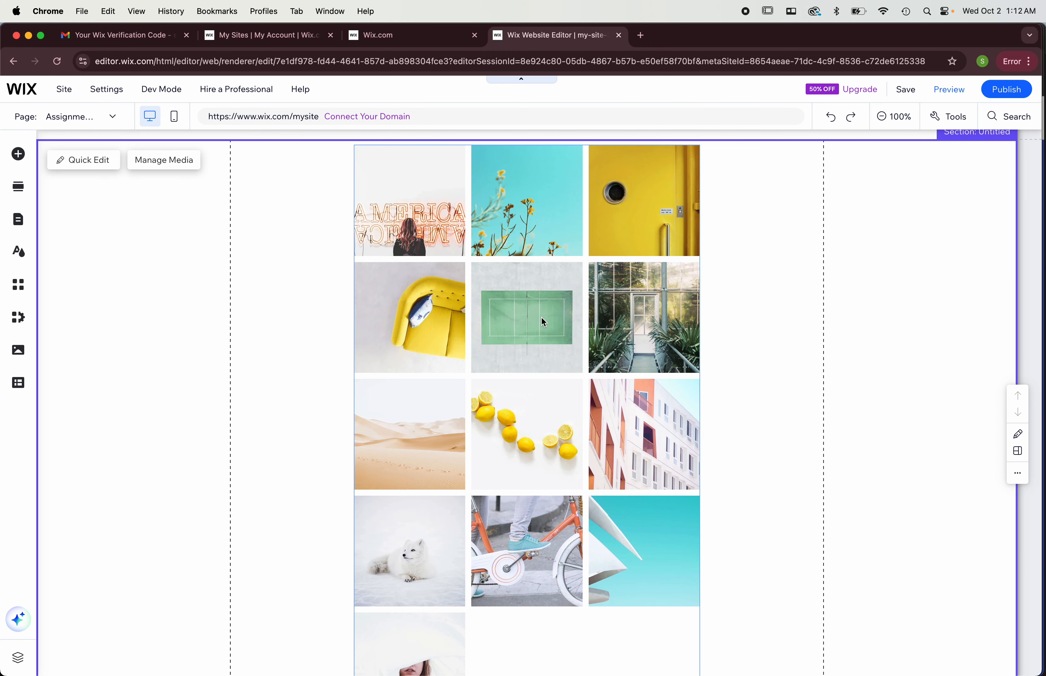
Step: Delete all the placeholder images from the media of the Assignment #1 page's gallery
left_click(541, 316)
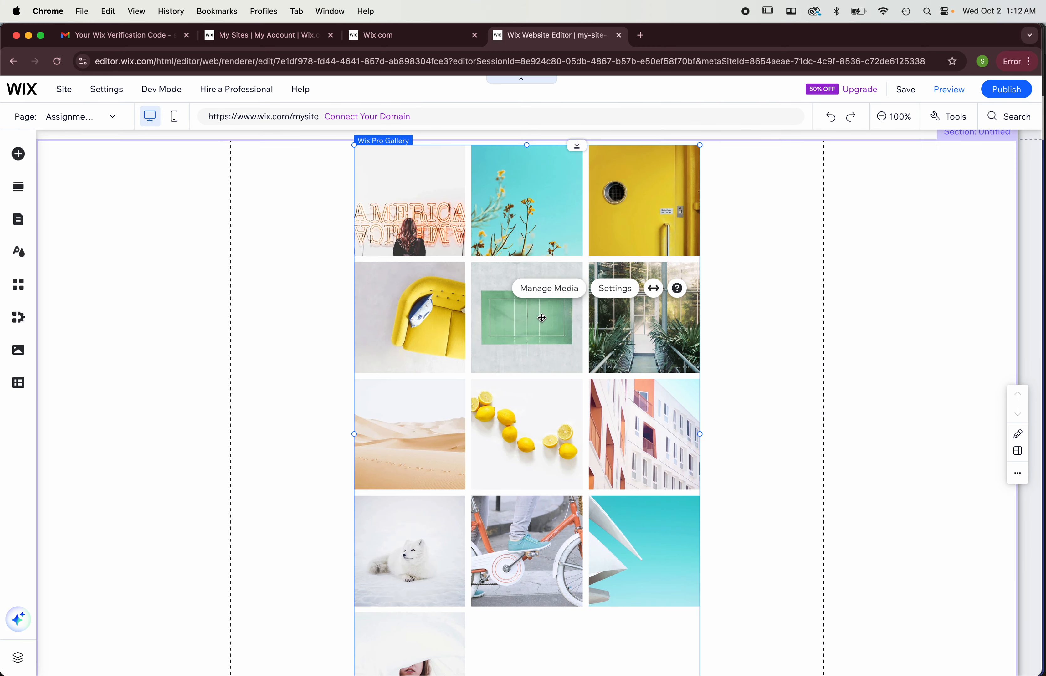
left_click(558, 288)
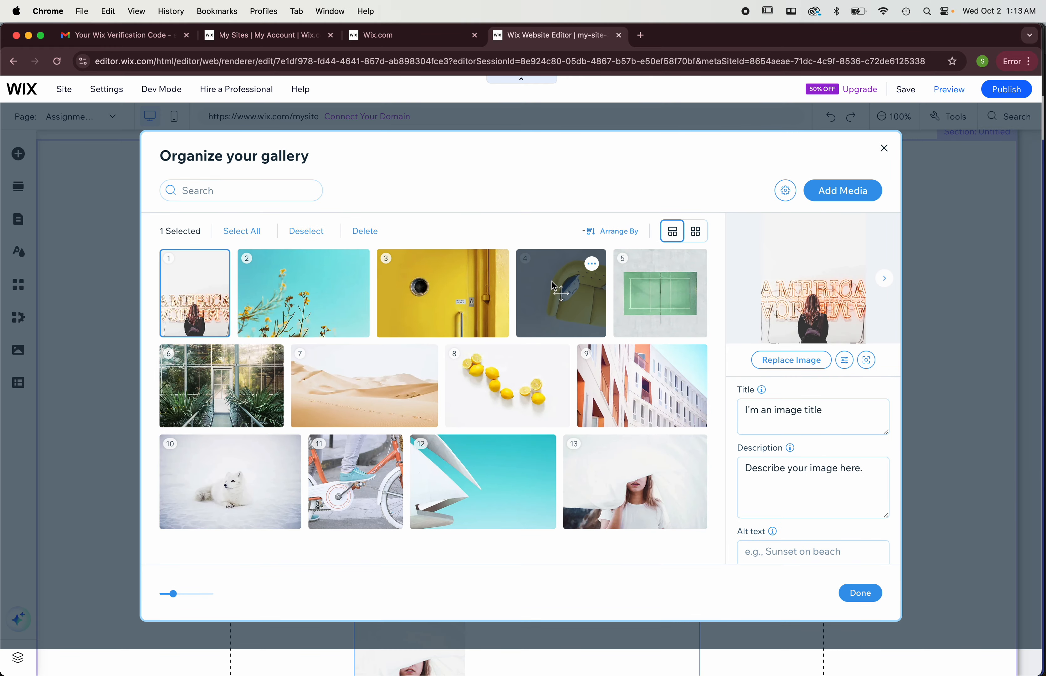
left_click(242, 232)
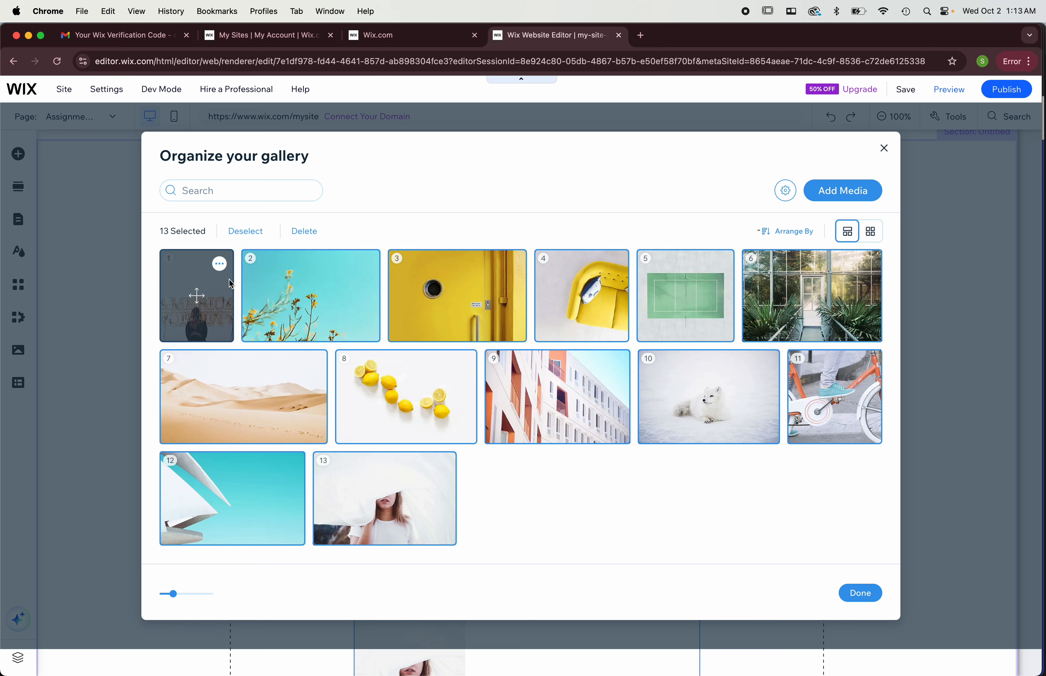
left_click(219, 264)
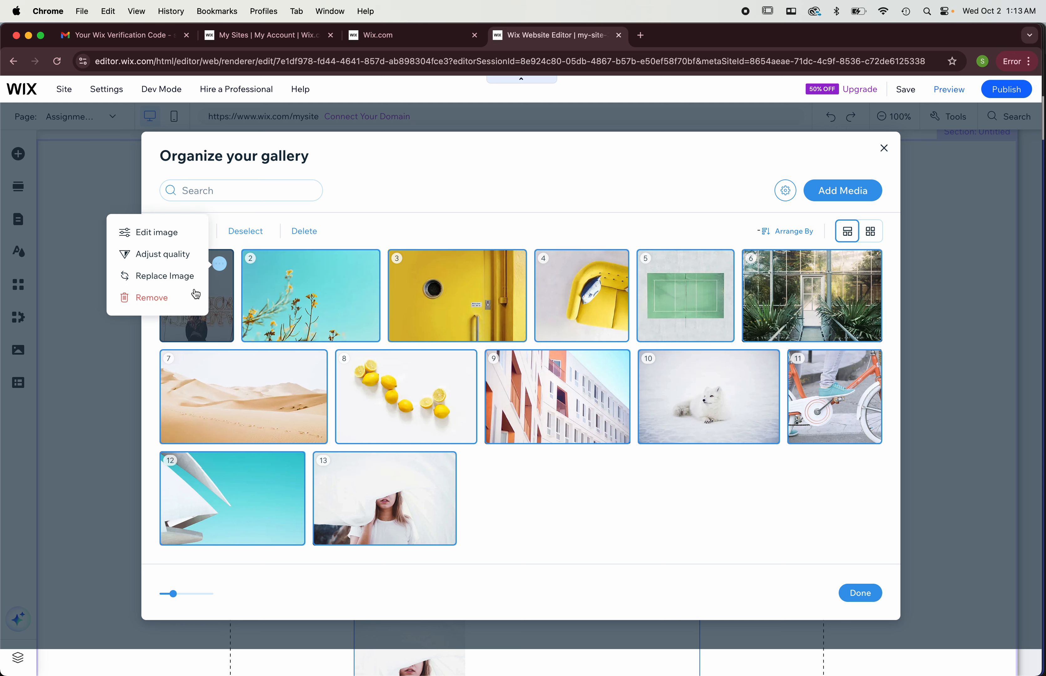
left_click(166, 300)
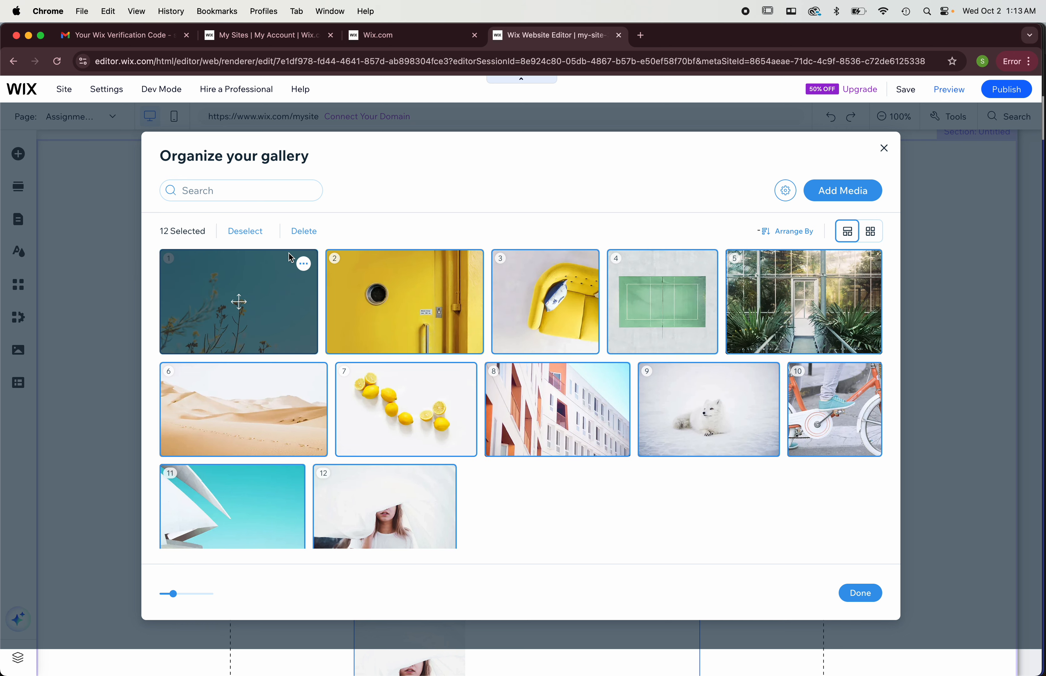
left_click(303, 232)
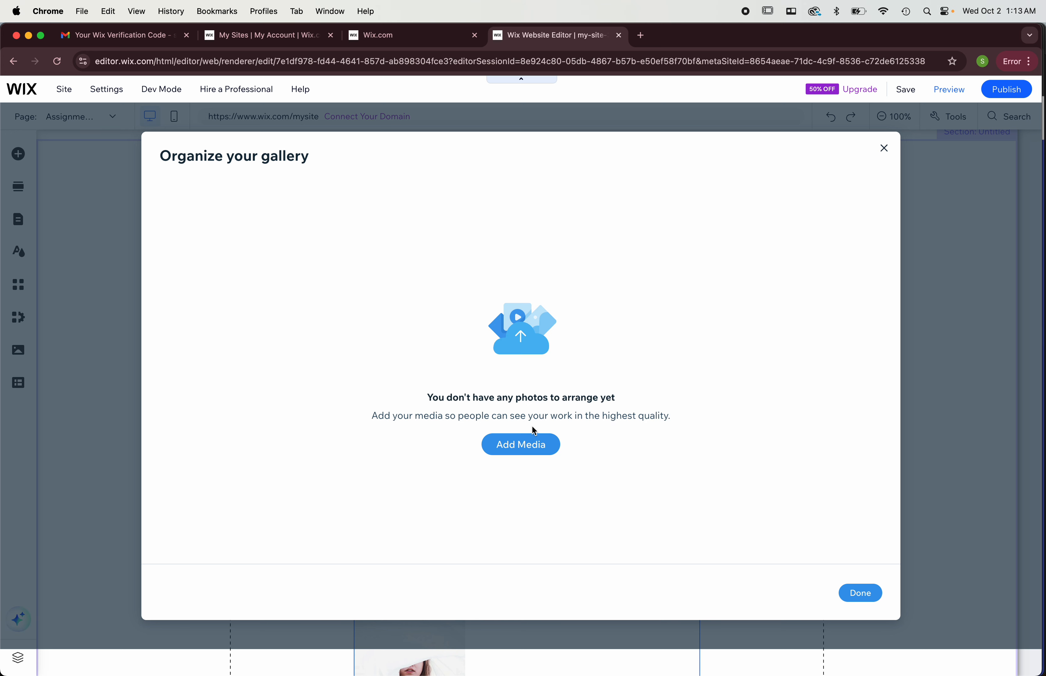
Step: Upload 041A8124.jpg, 041A8163.jpg, 041A8284-2.jpg and 041A8327.jpg from the computer's My Images folder to the site files for the gallery
left_click(529, 451)
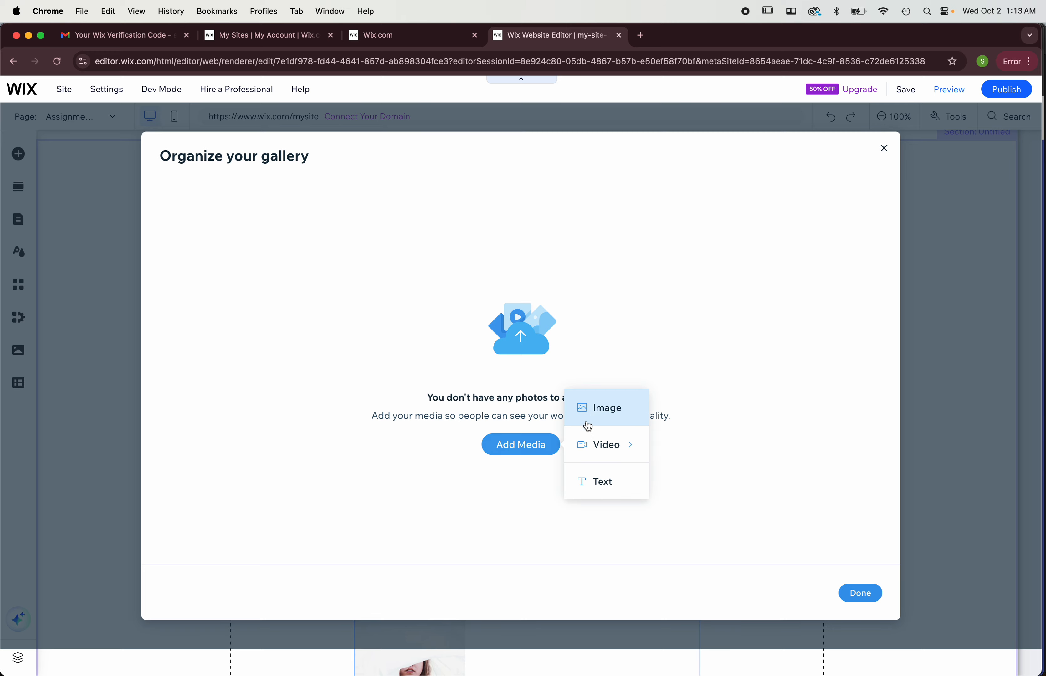
left_click(599, 408)
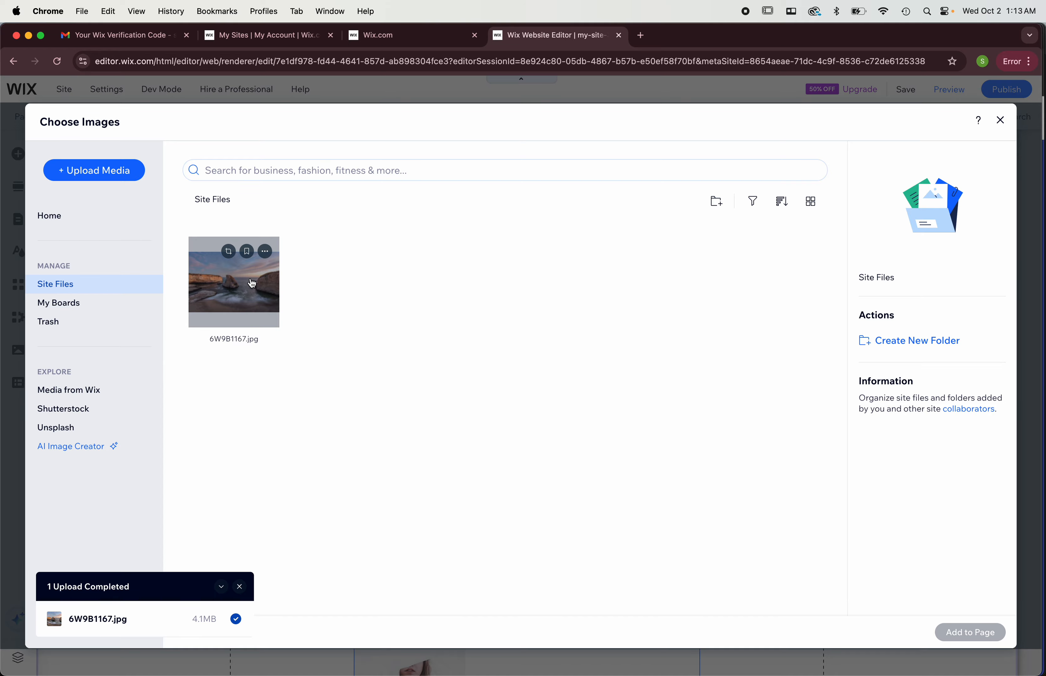
left_click(101, 174)
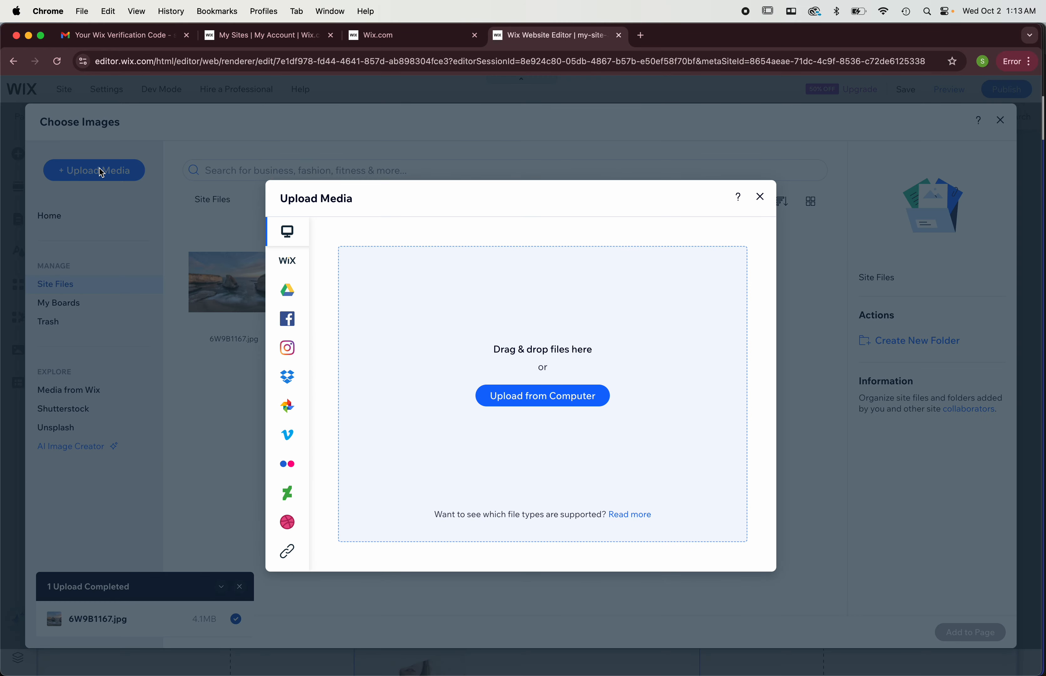
left_click(536, 399)
left_click(789, 140)
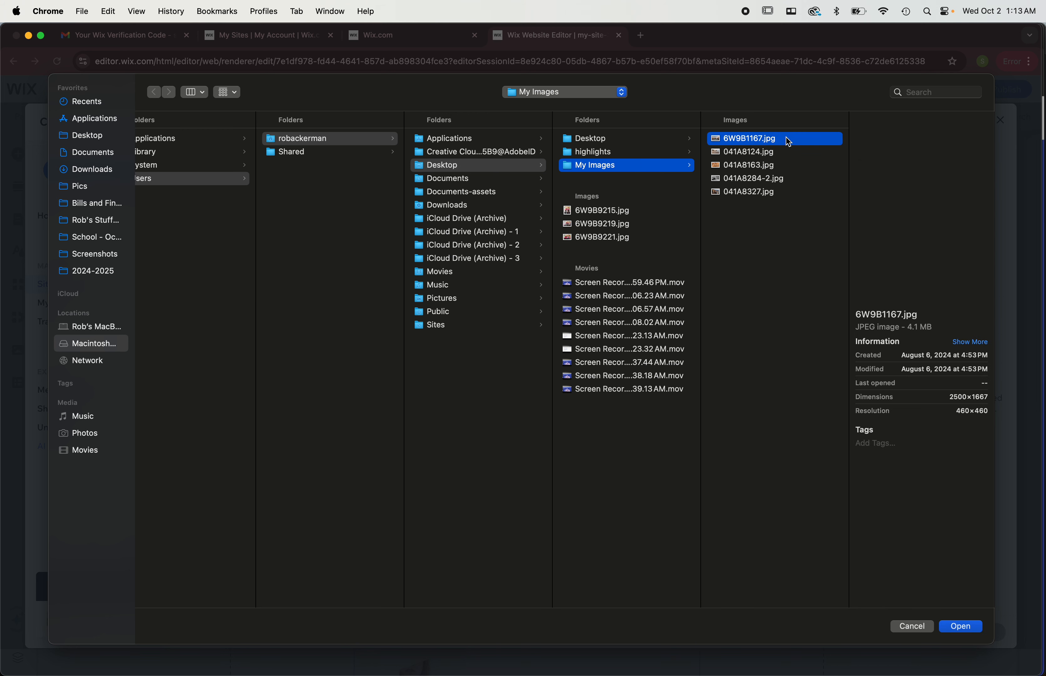
left_click(764, 153)
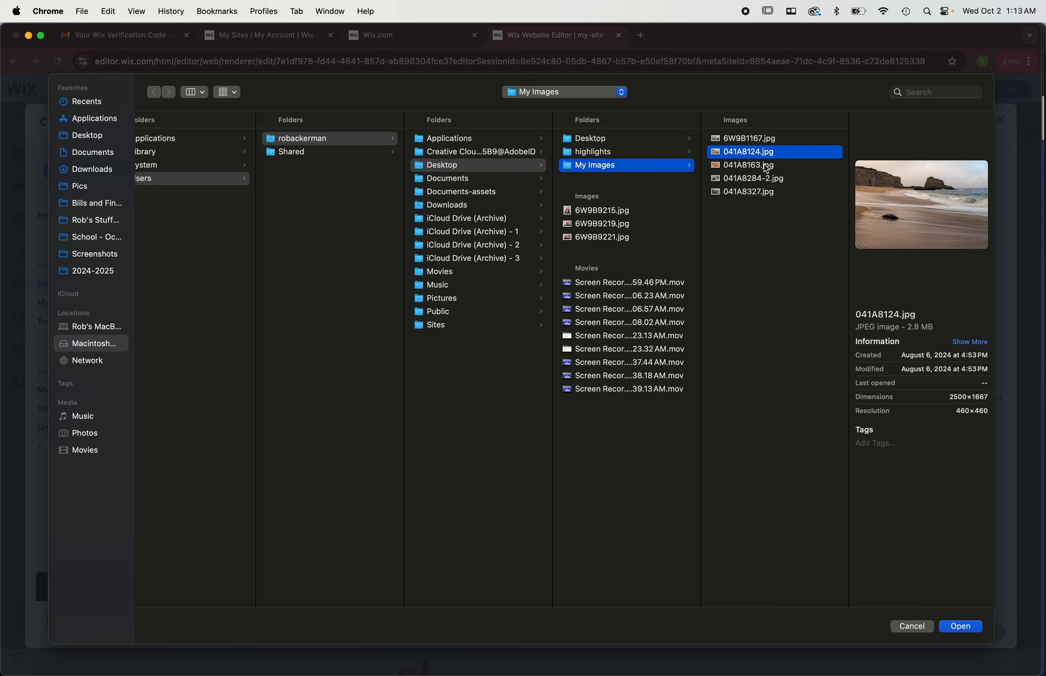
left_click(767, 169, "shift")
left_click(753, 180, "shift")
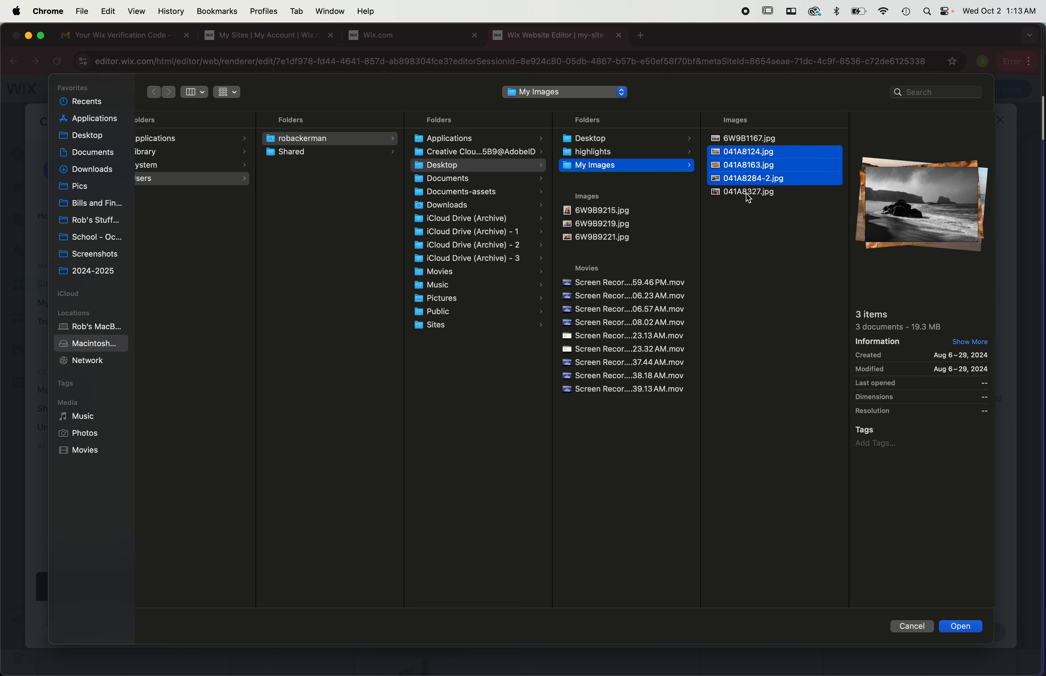
left_click(749, 193, "shift")
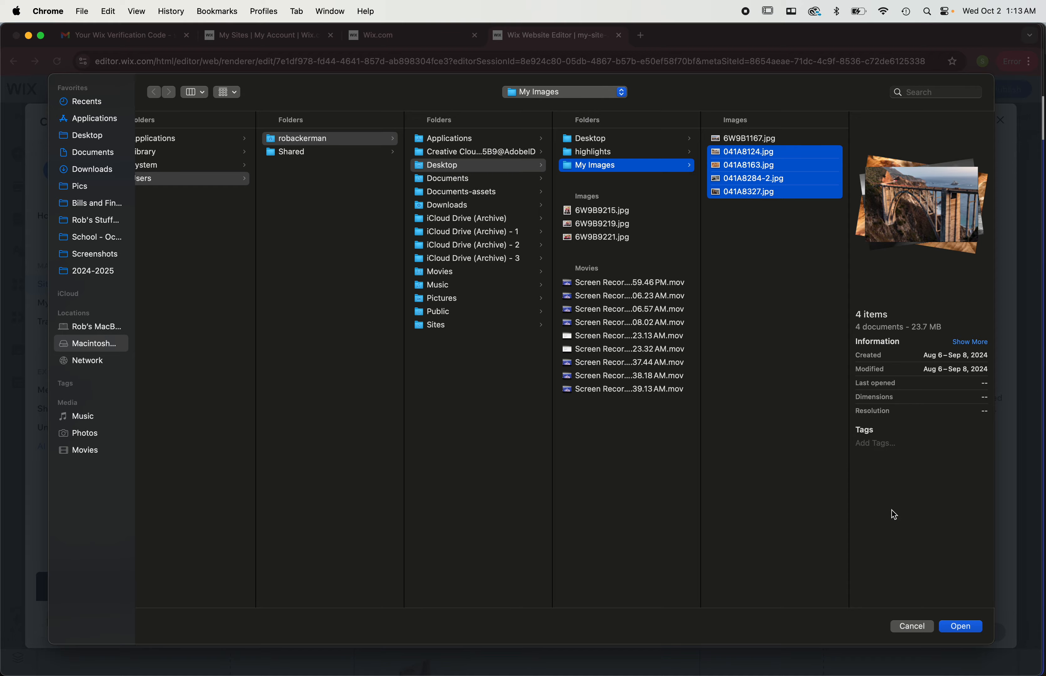
left_click(961, 627)
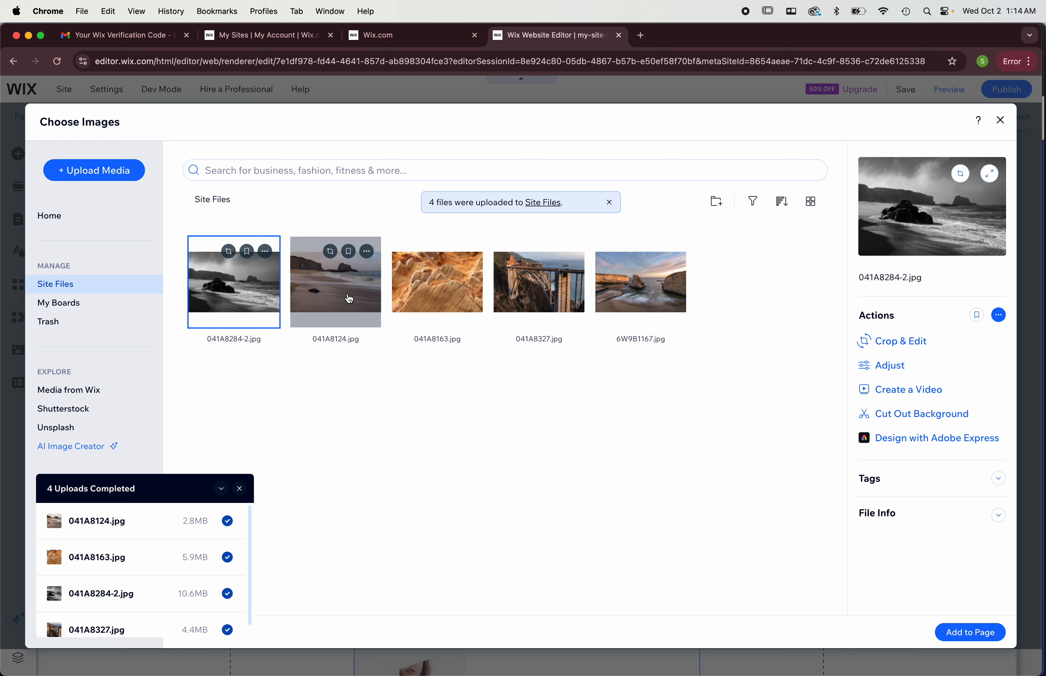
Step: Add the four uploaded photos, 041A8284-2.jpg, 041A8124.jpg, 041A8163.jpg and 041A8327.jpg, to the gallery, leaving out 6W9B1167.jpg
left_click(359, 290)
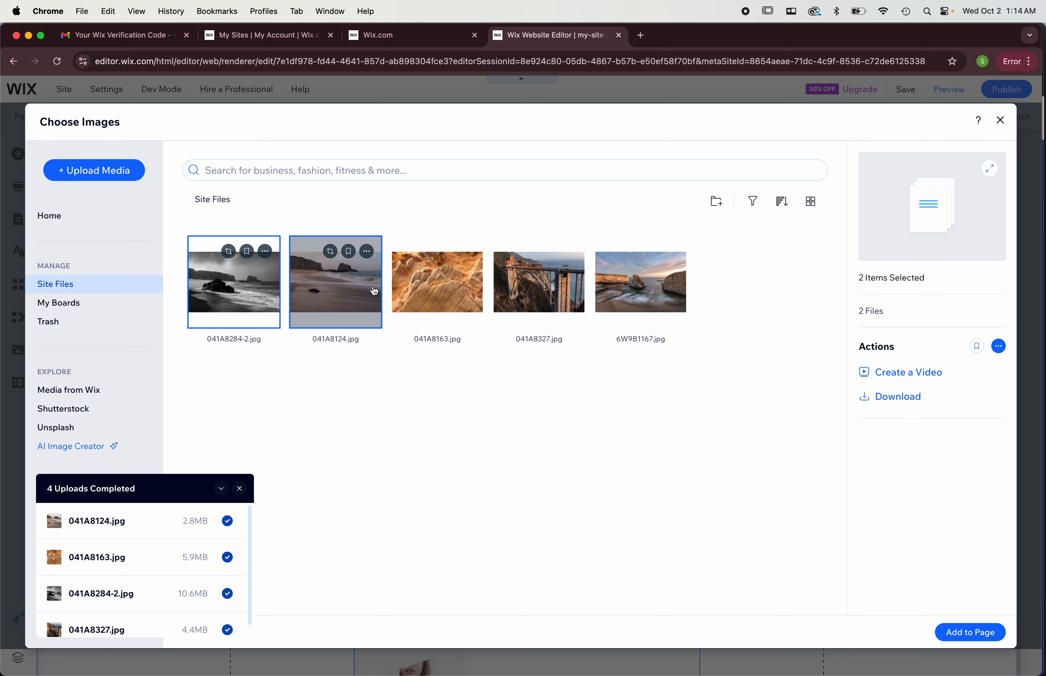
left_click(442, 297)
left_click(545, 301)
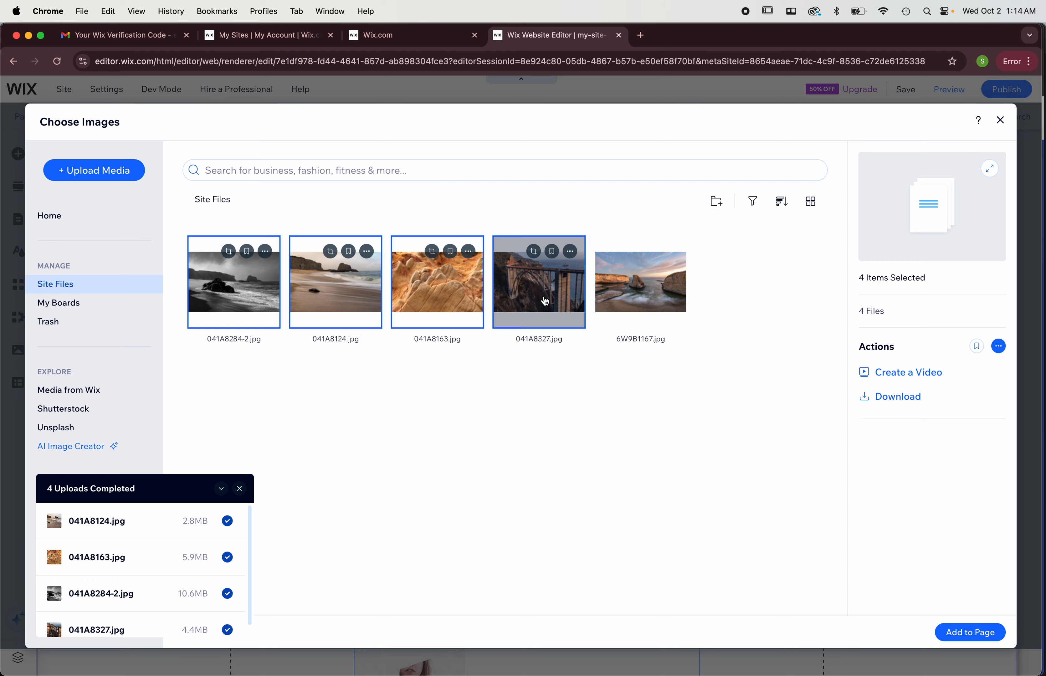
left_click(962, 632)
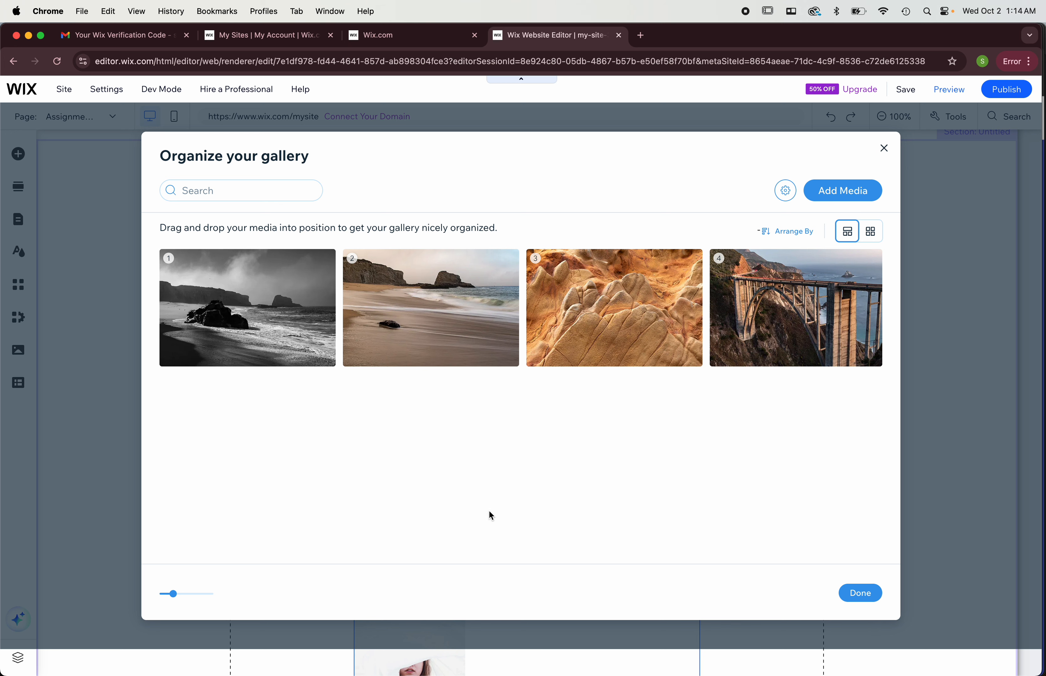
Step: Title the black-and-white beach photo "Sunrise on Beach" and describe it as "Black and white rendition of a morning on a California beach."
left_click(307, 325)
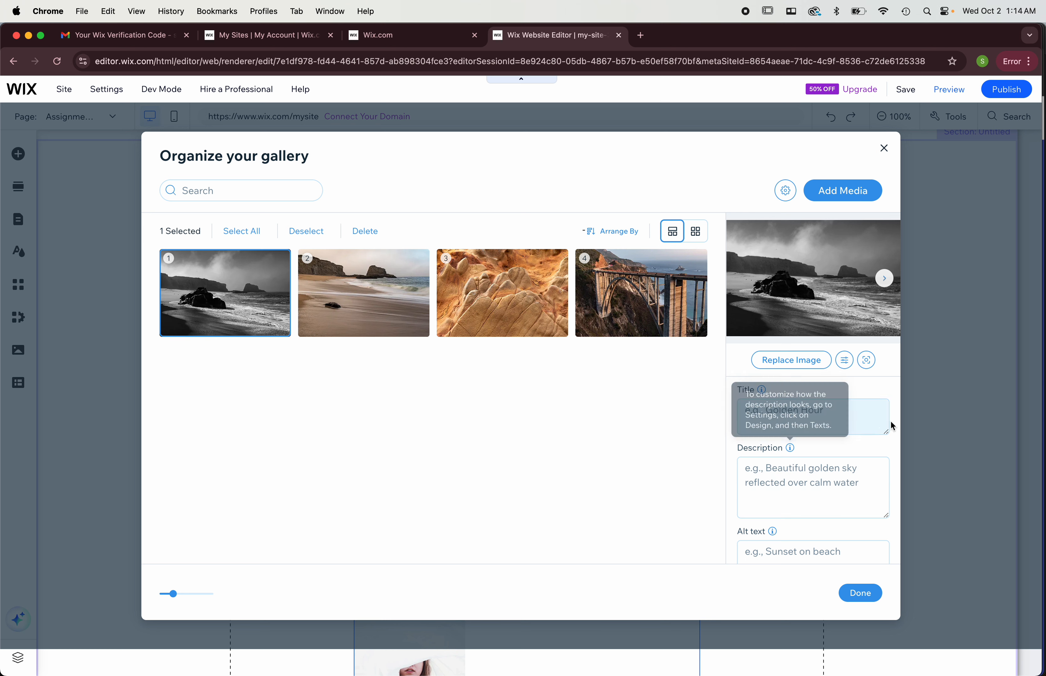
left_click(861, 412)
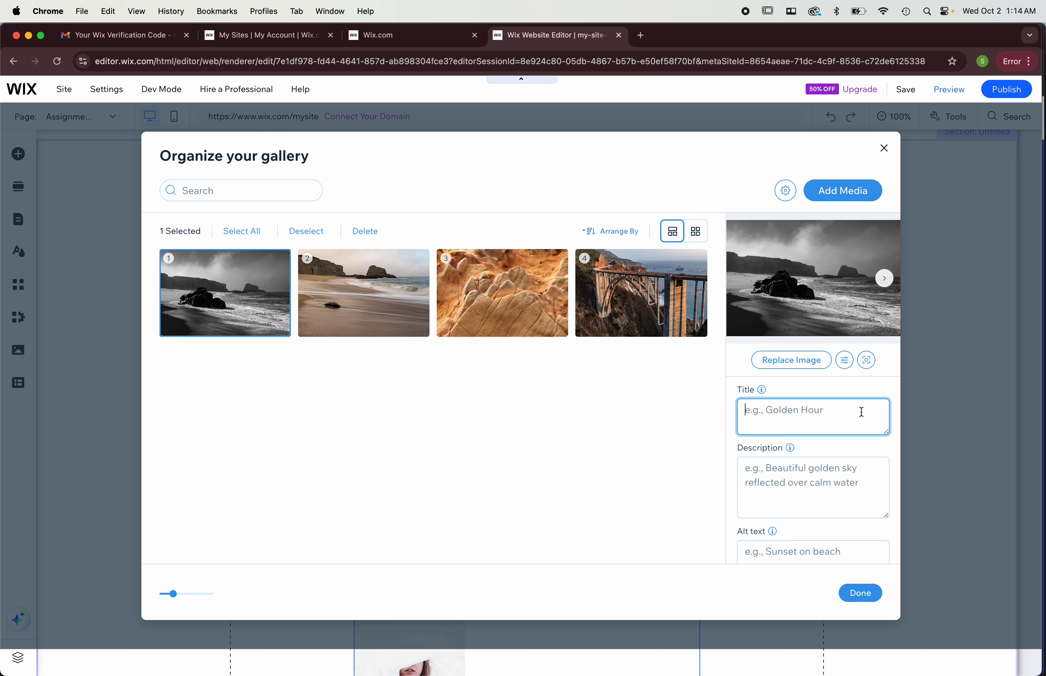
type("Sunrise on Beach")
left_click(826, 468)
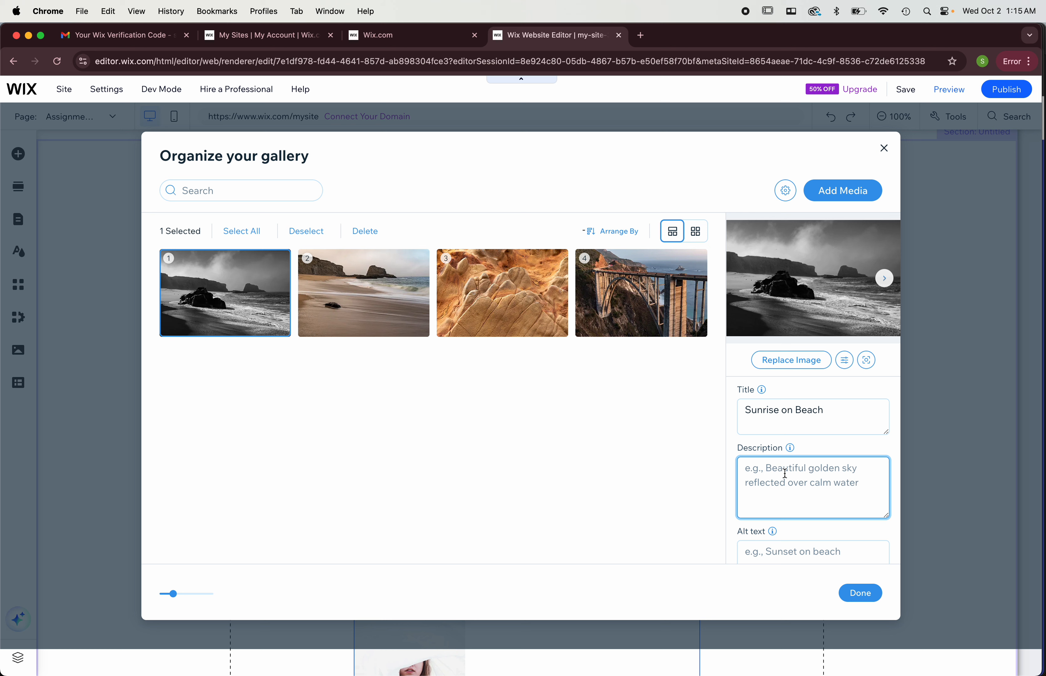
type("Black and white rendition of a ")
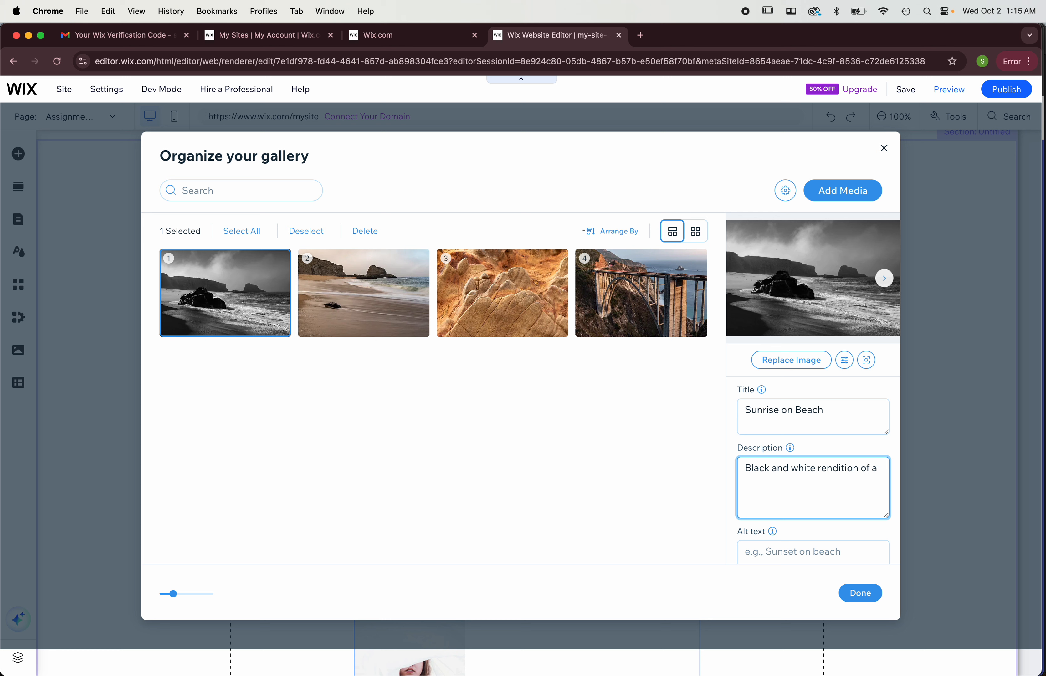
type("morning on a California beach")
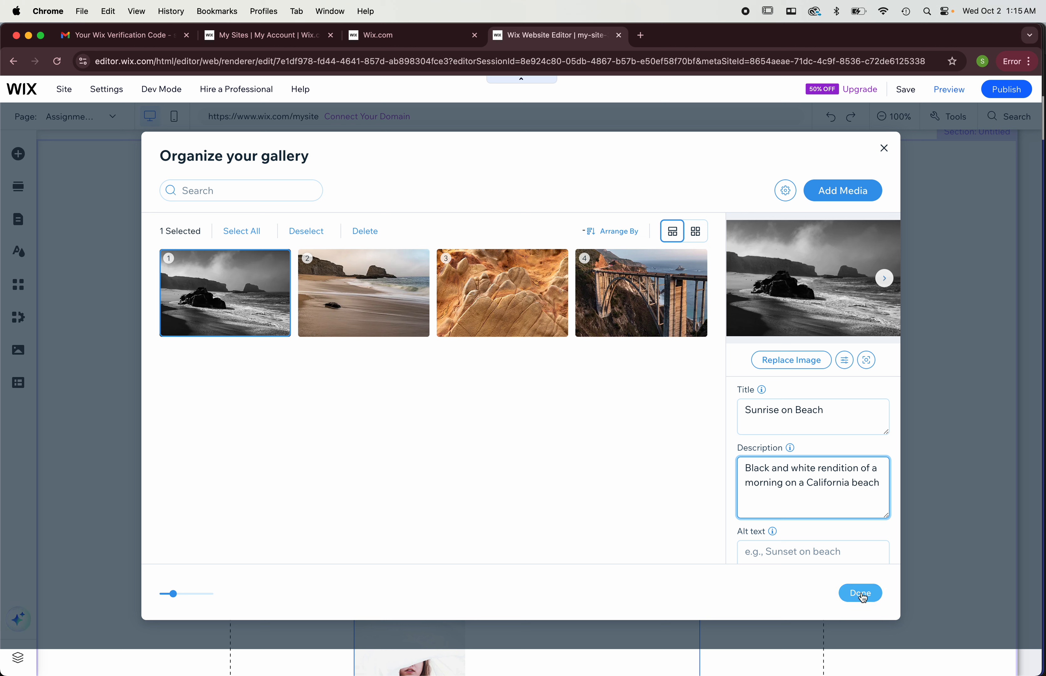
type(".")
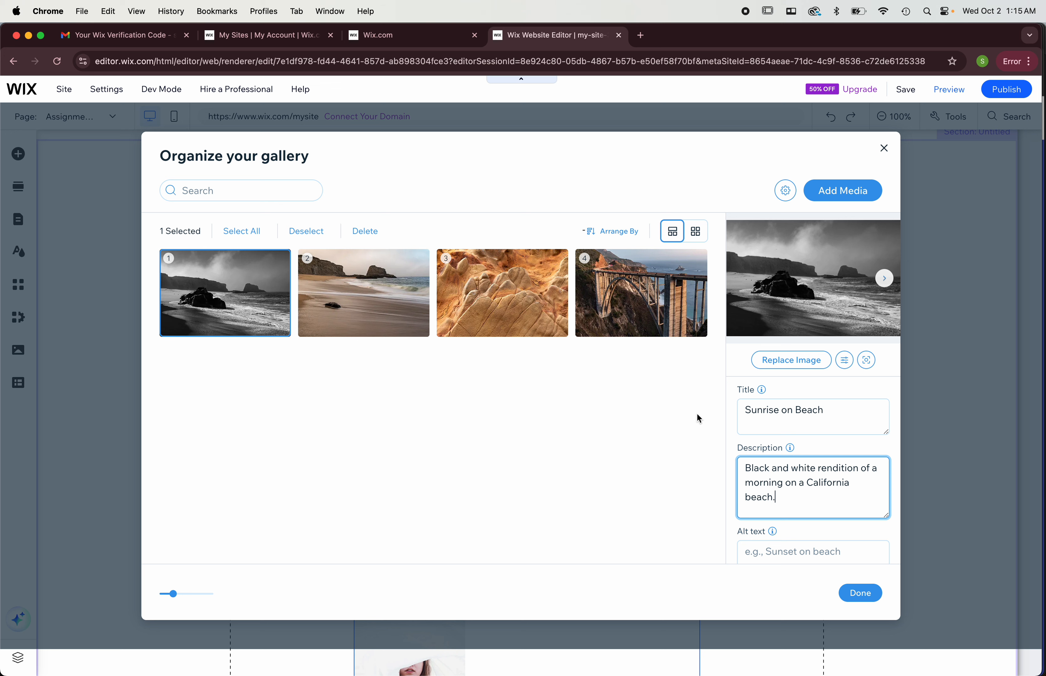
Step: Give the second gallery photo, the color beach scene, the title "Golden Beach Sunrise" and the description "Etc..."
left_click(403, 312)
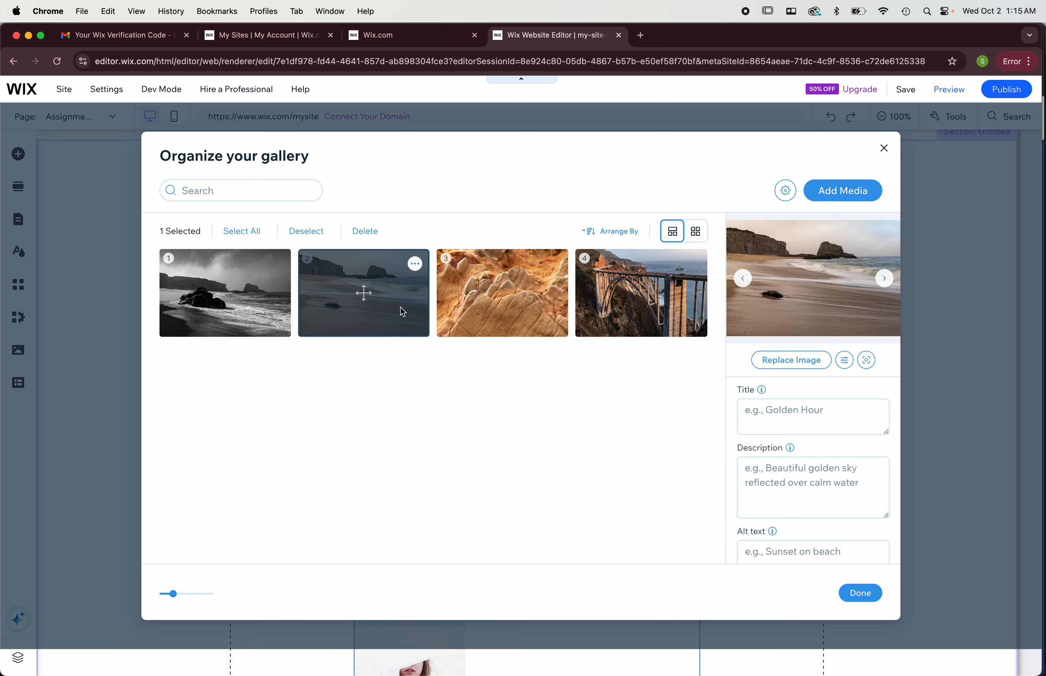
left_click(806, 413)
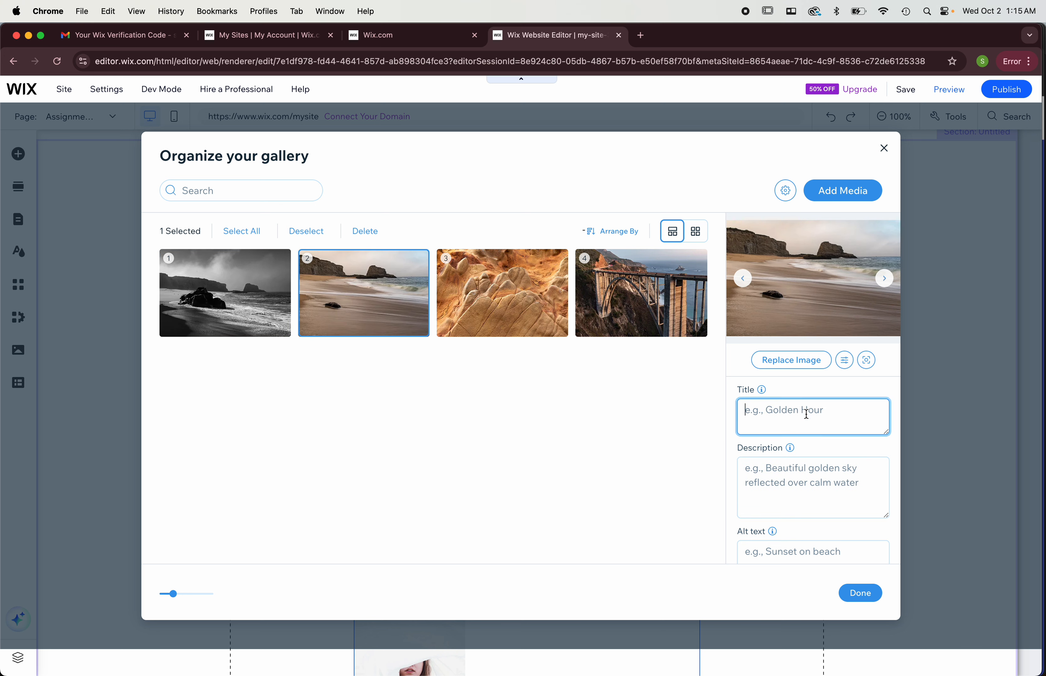
type("Golden Beach Sunrise")
left_click(796, 466)
type("Etc...")
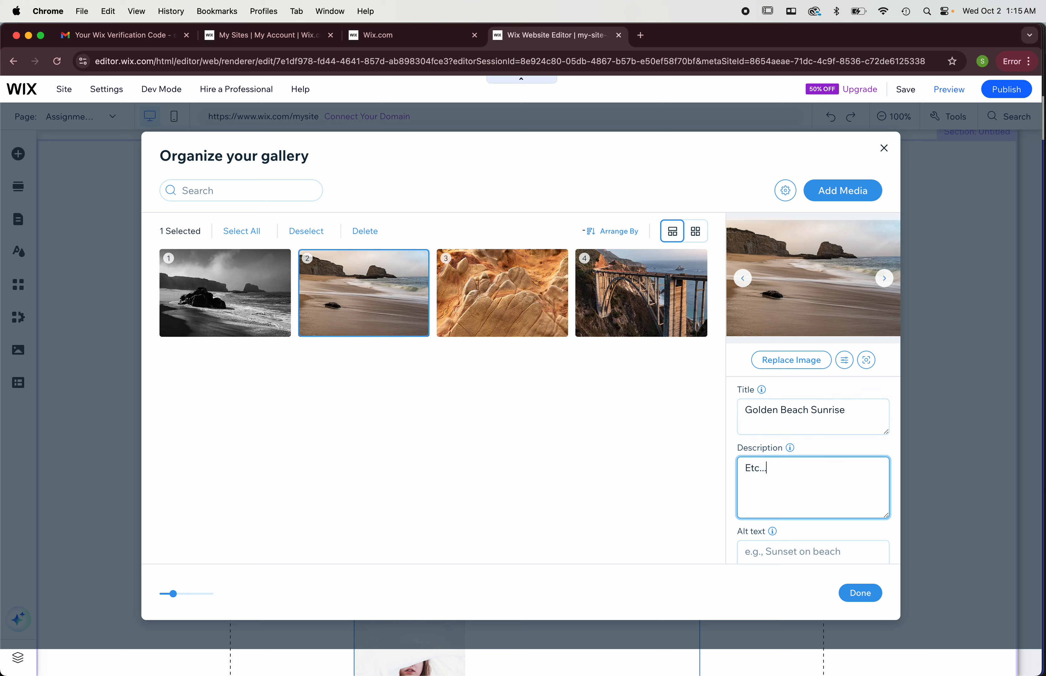
Step: Give the third gallery photo, the orange rock formation, the title "Rocks on Beach" and the description "Etc..."
left_click(502, 291)
left_click(794, 411)
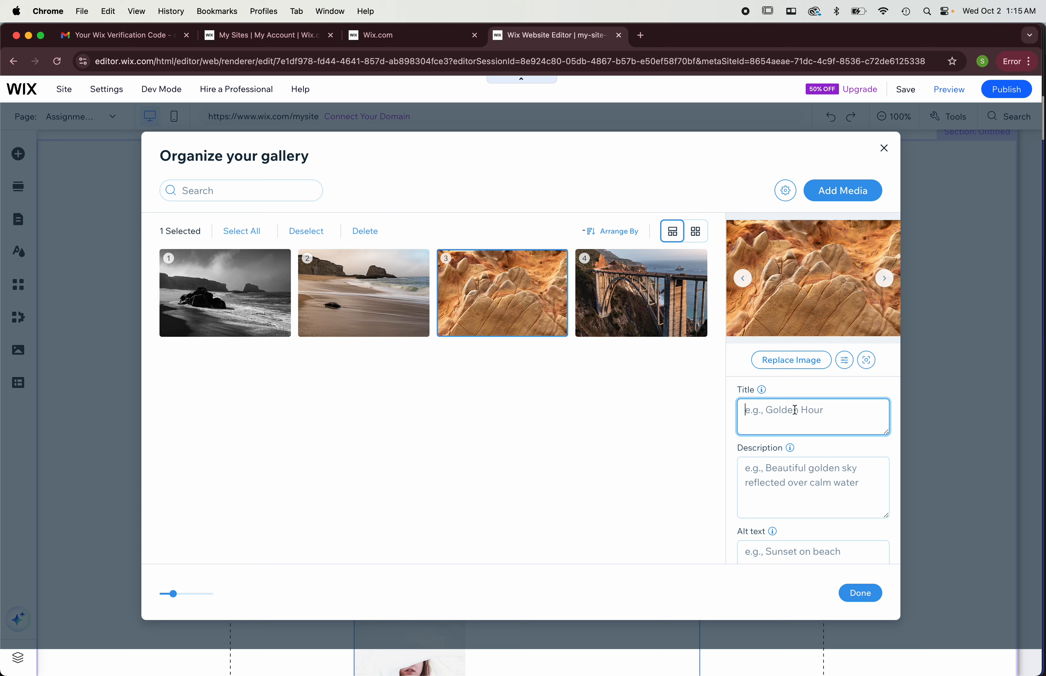
type("Rocks on Beach")
key("Tab")
type("Etc")
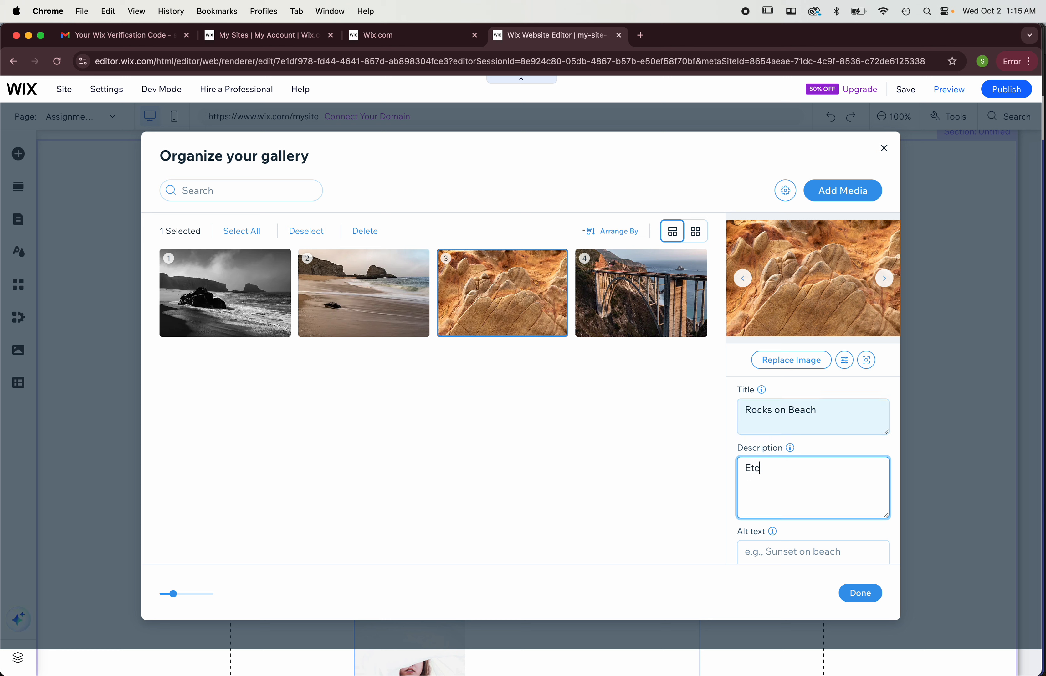
type("...")
Step: Give the fourth gallery photo, the bridge, the title "Bixby Bridge Sunset" and the description "Etc..."
left_click(639, 292)
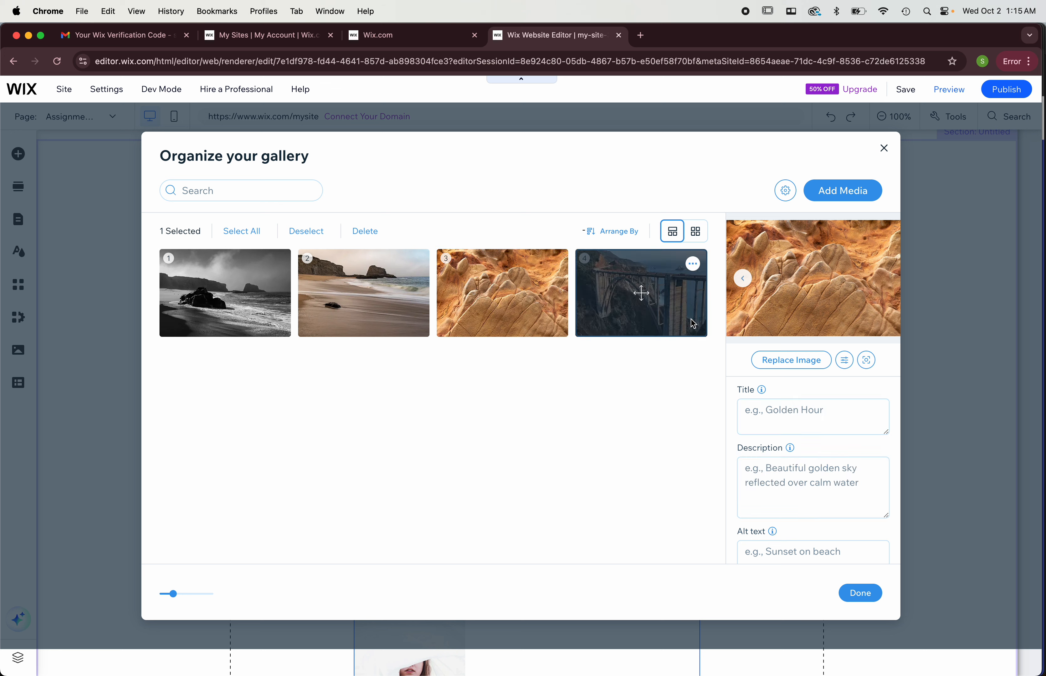
left_click(799, 417)
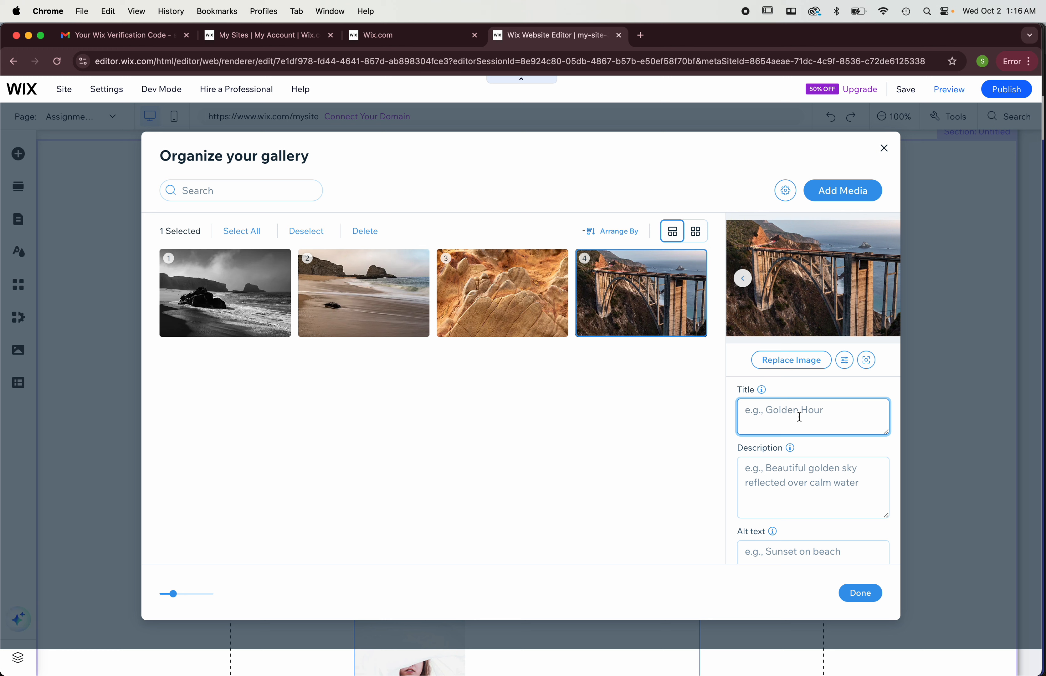
type("Bixby Bridge Sunset")
left_click(796, 471)
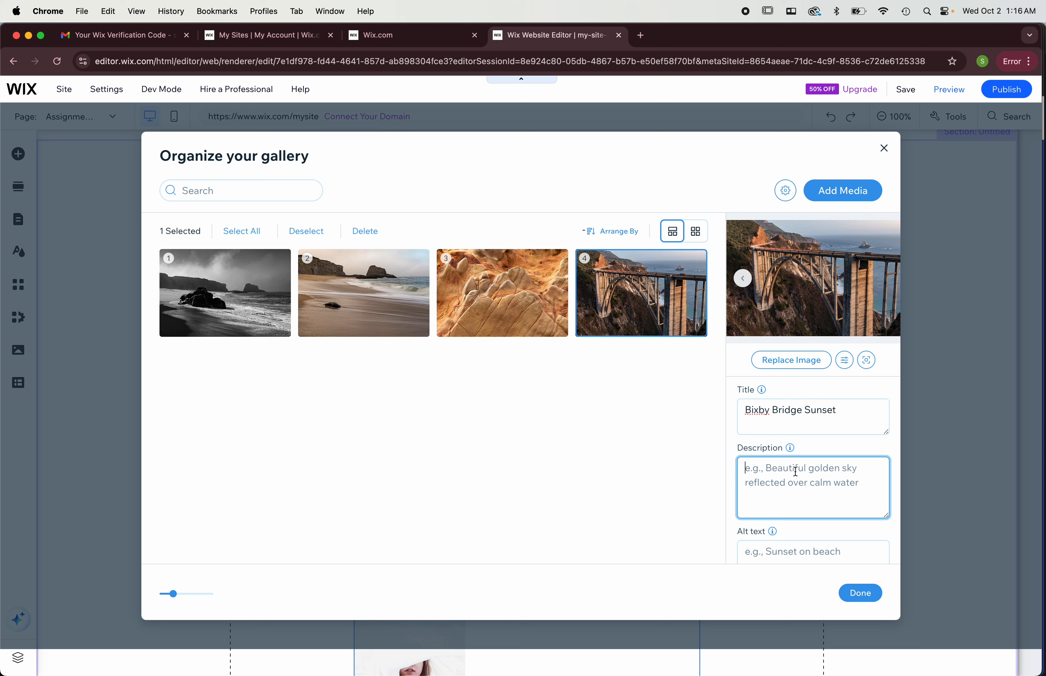
type("Etc...")
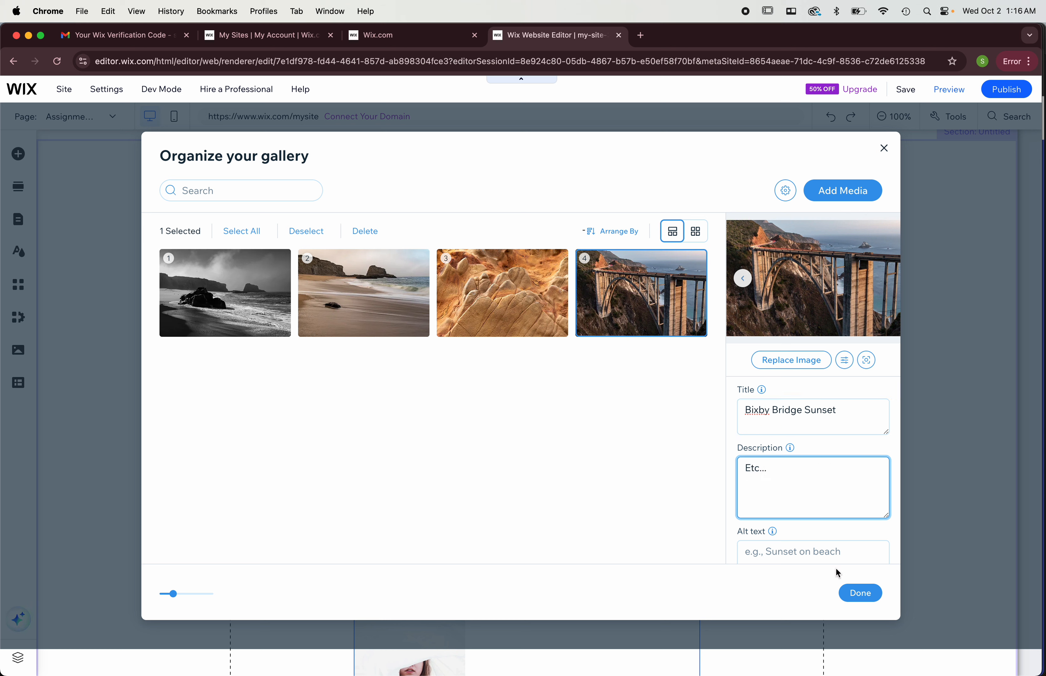
Step: Apply the gallery photo details and preview all four enlarged photos with their titles and descriptions before returning to editing
left_click(859, 593)
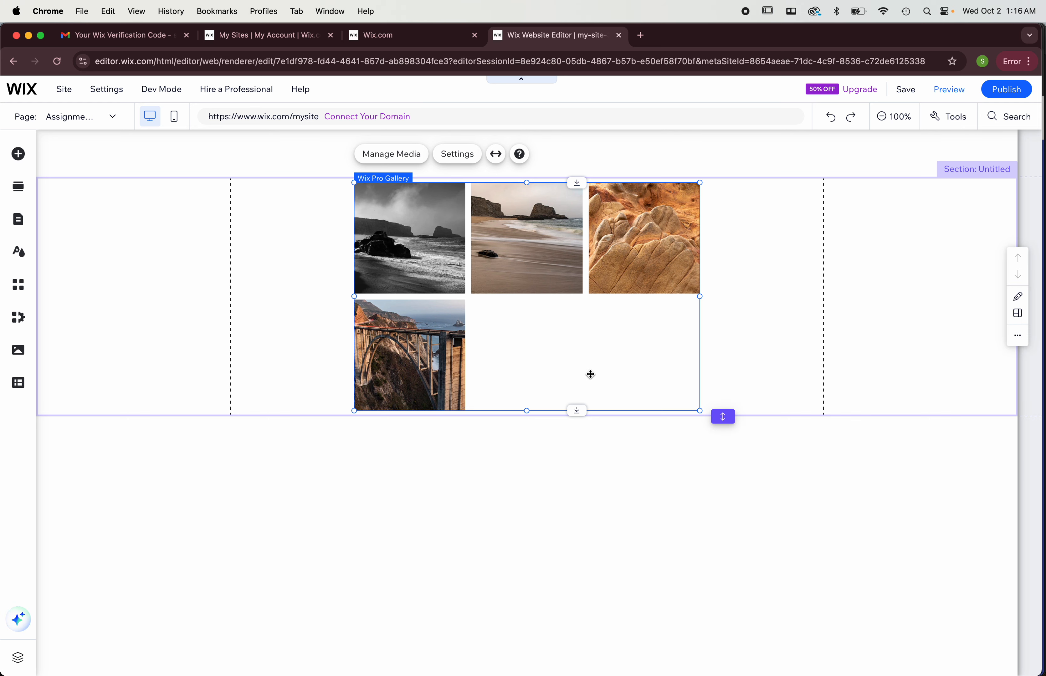
left_click(951, 93)
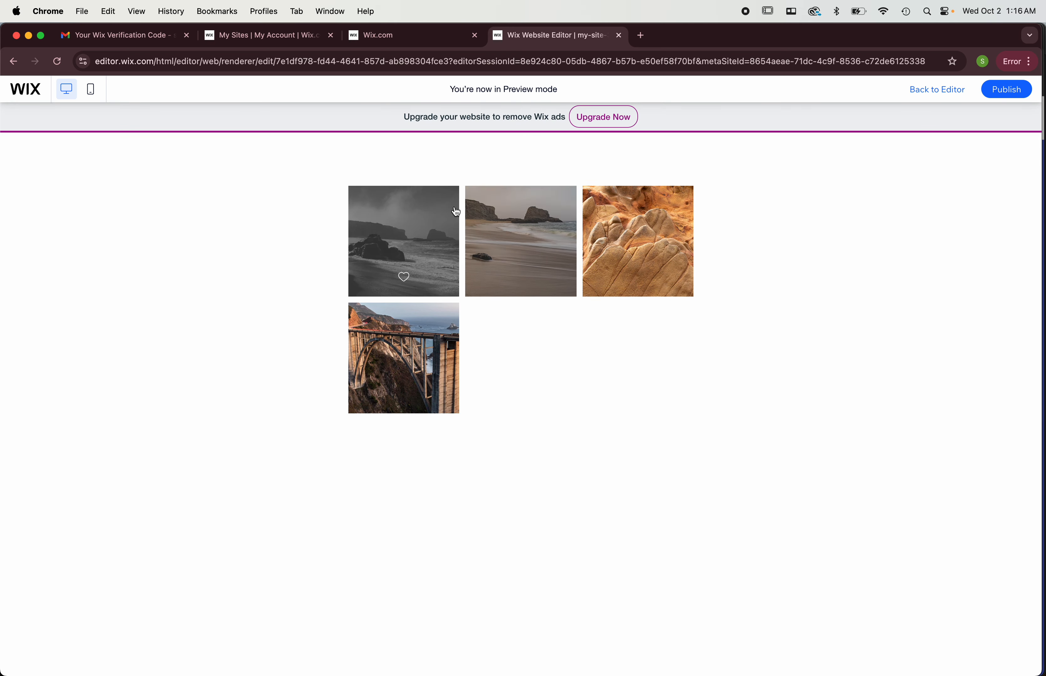
left_click(411, 222)
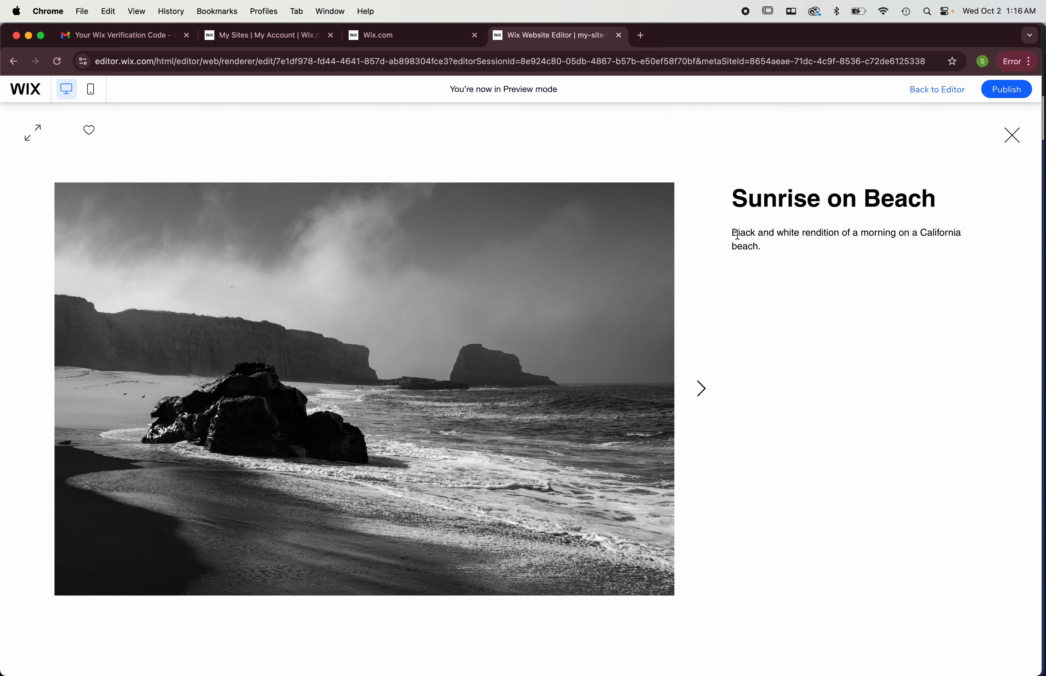
left_click(703, 397)
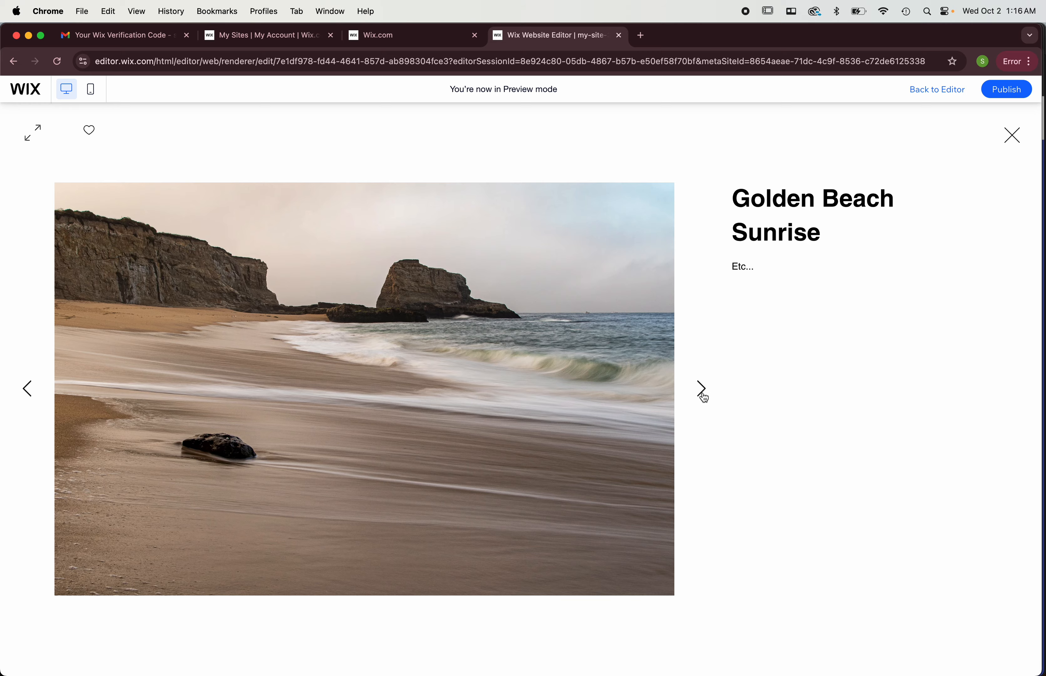
left_click(703, 397)
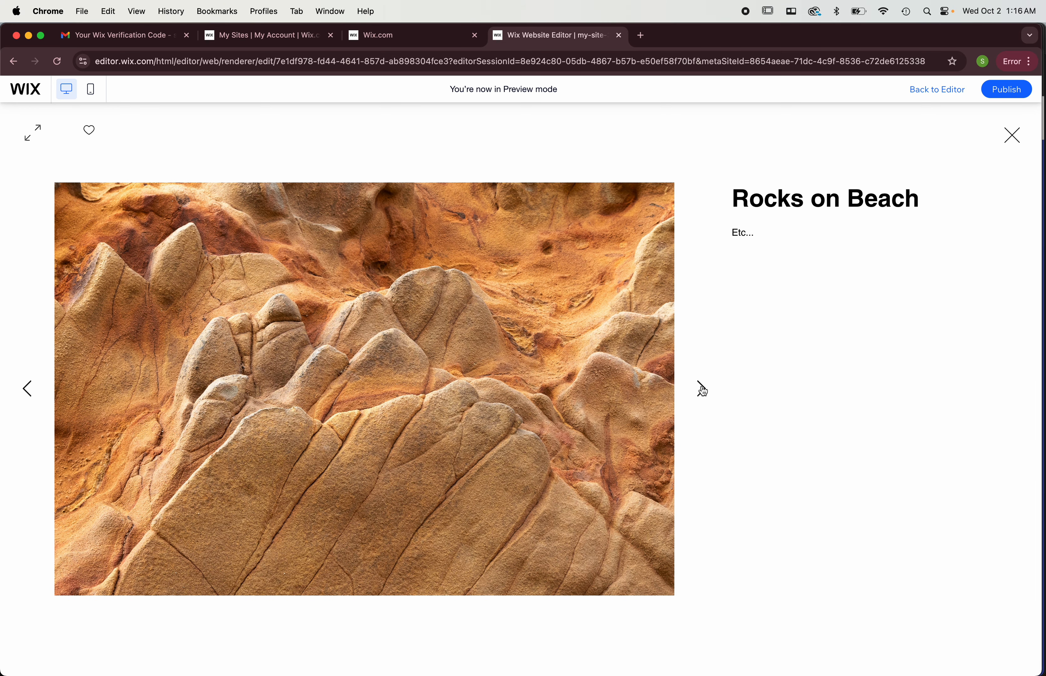
left_click(701, 389)
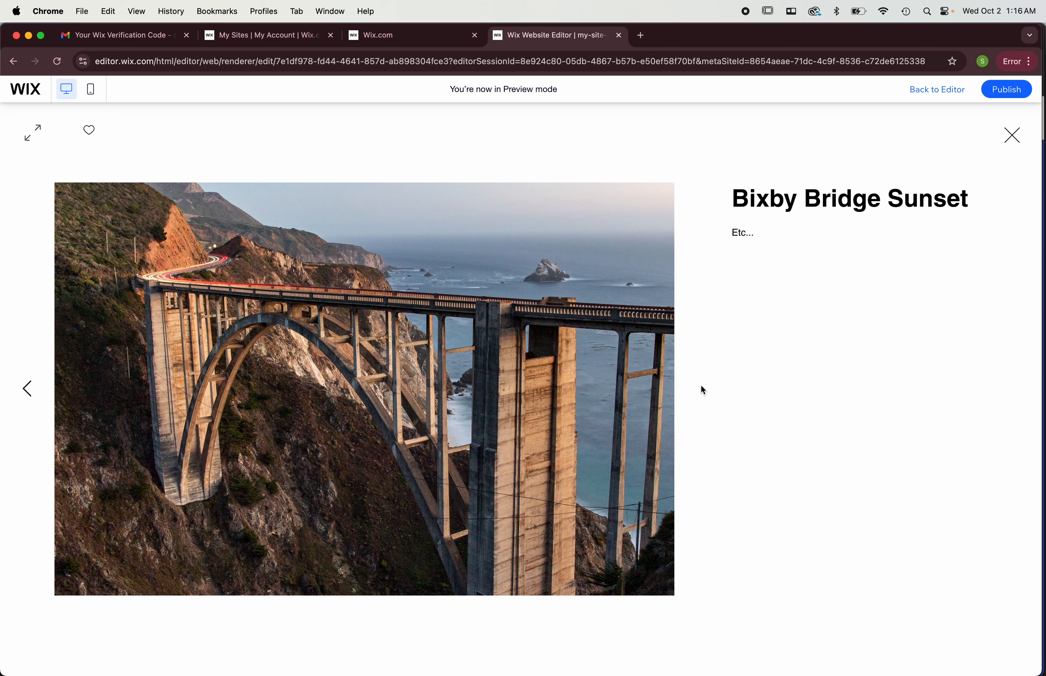
left_click(1011, 136)
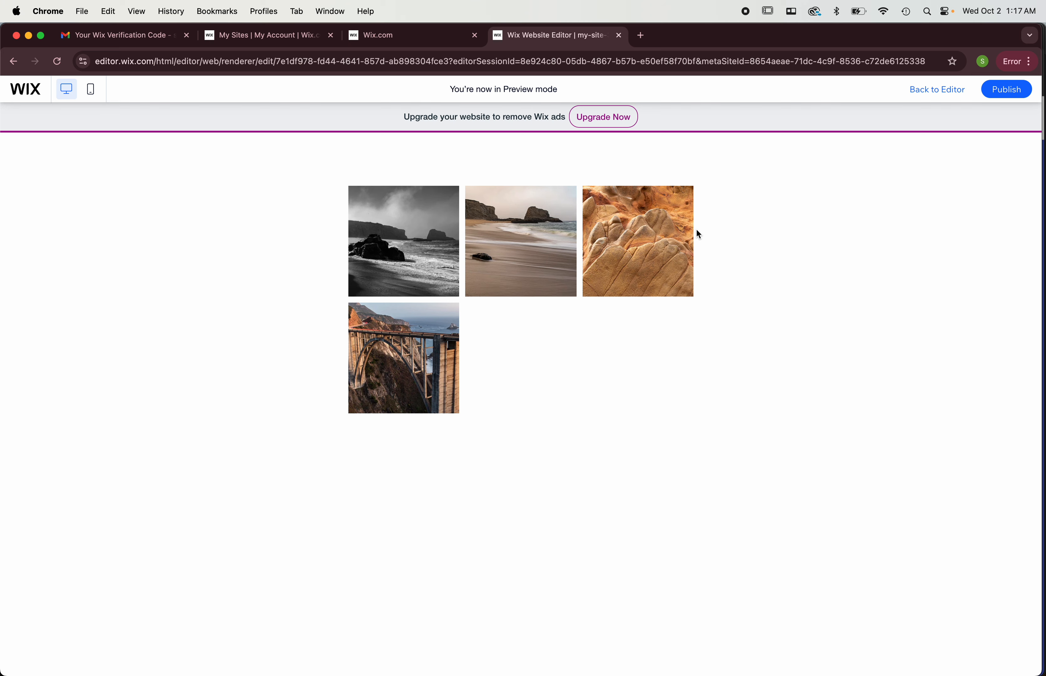
left_click(935, 92)
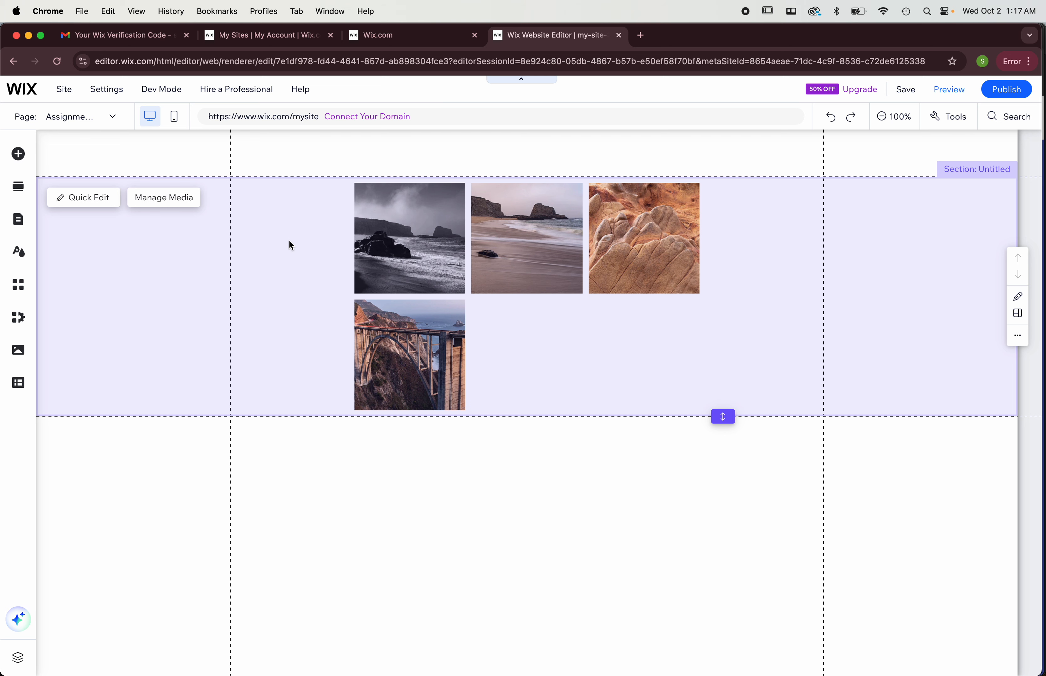
Step: Add the first themed menu and place it in the page header above the photo gallery
left_click(79, 168)
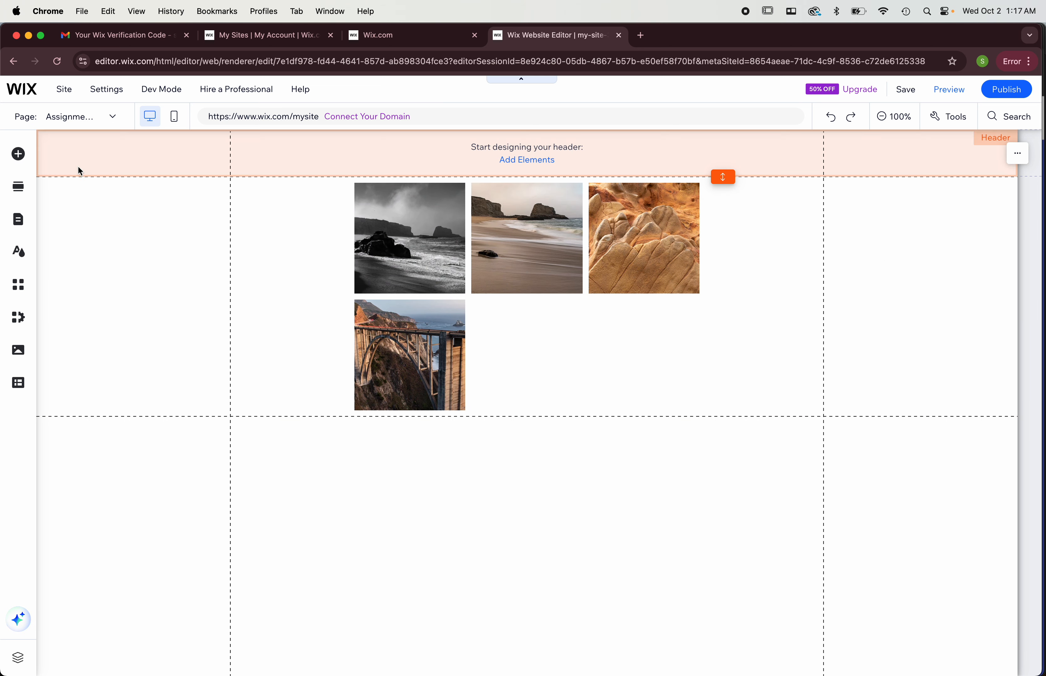
left_click(19, 155)
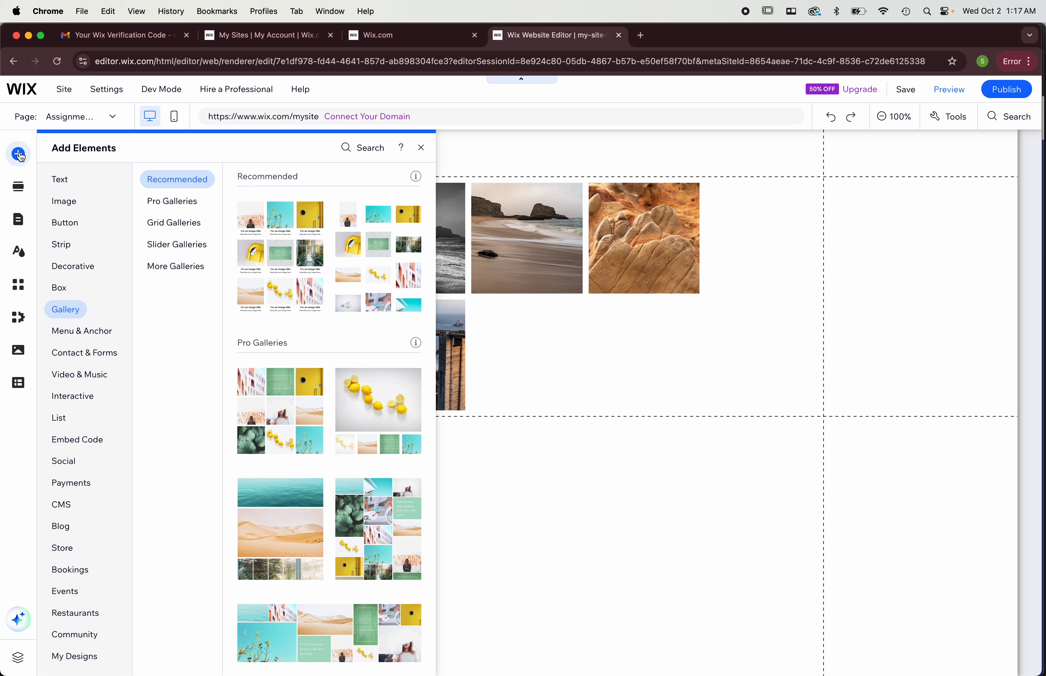
mouse_move(86, 334)
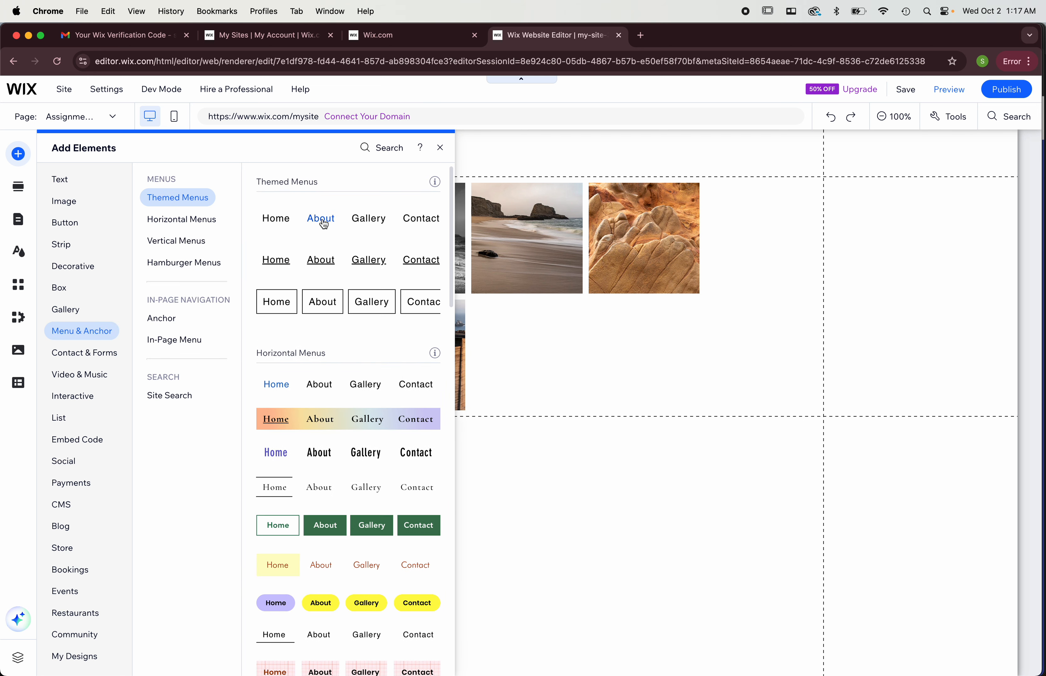
scroll(344, 398, "down", 7)
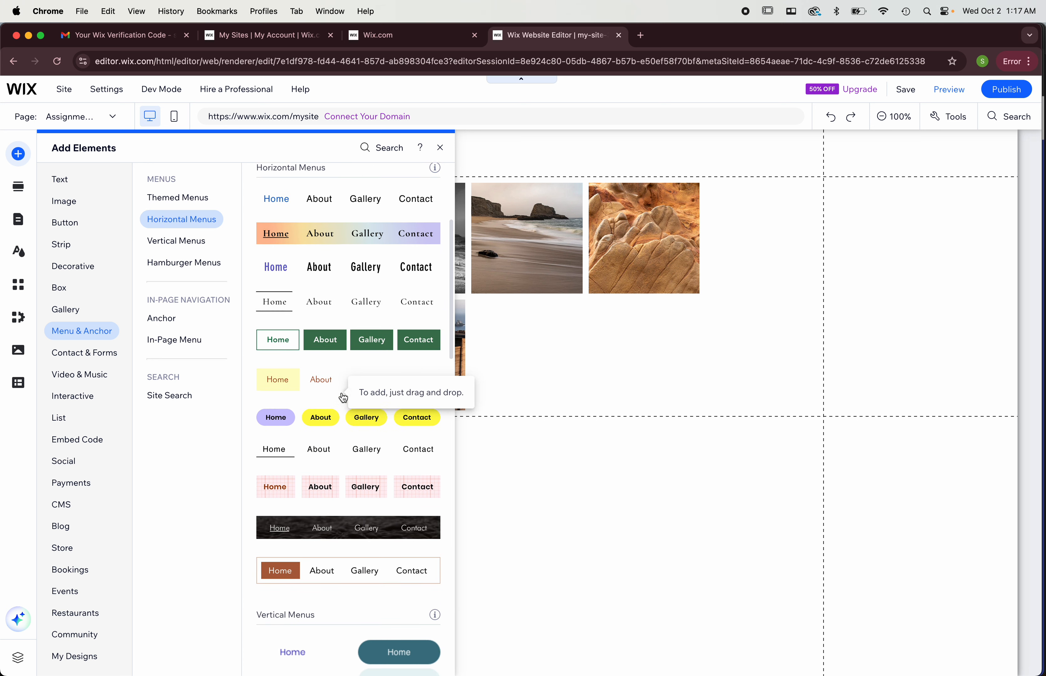
scroll(343, 397, "down", 8)
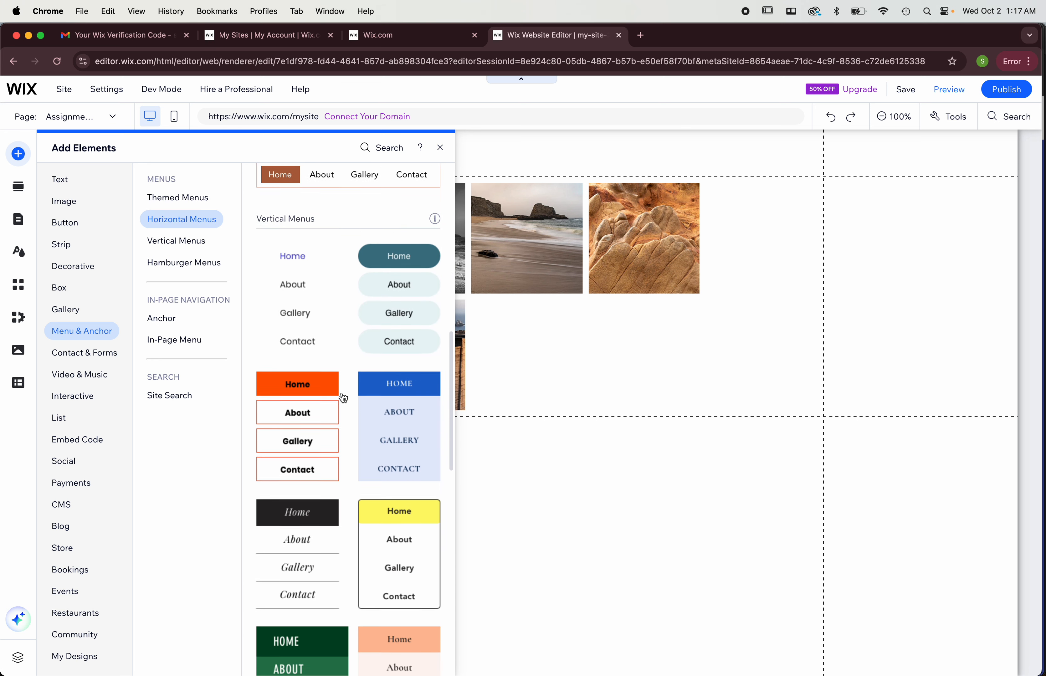
scroll(343, 398, "up", 3)
scroll(344, 398, "up", 13)
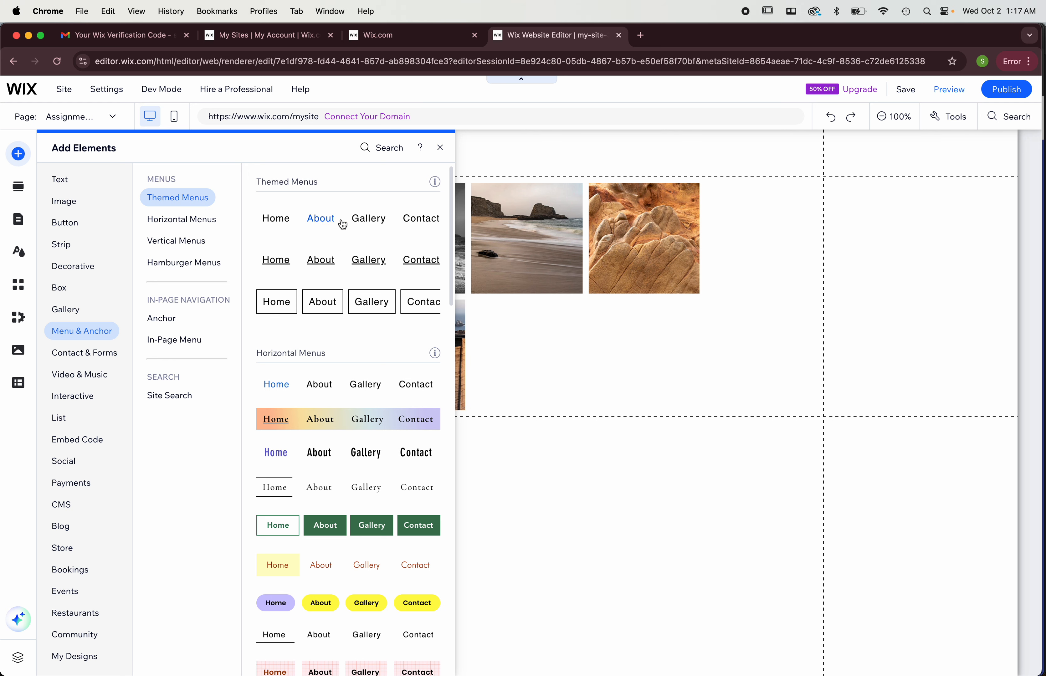
left_click(313, 218)
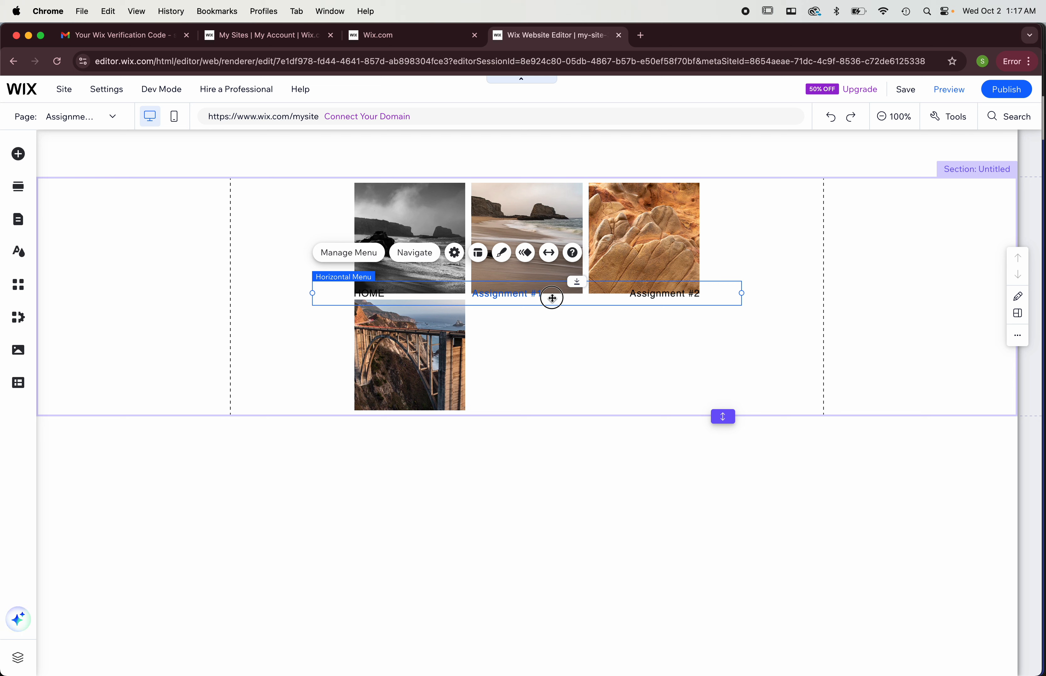
left_click_drag(553, 298, 551, 160)
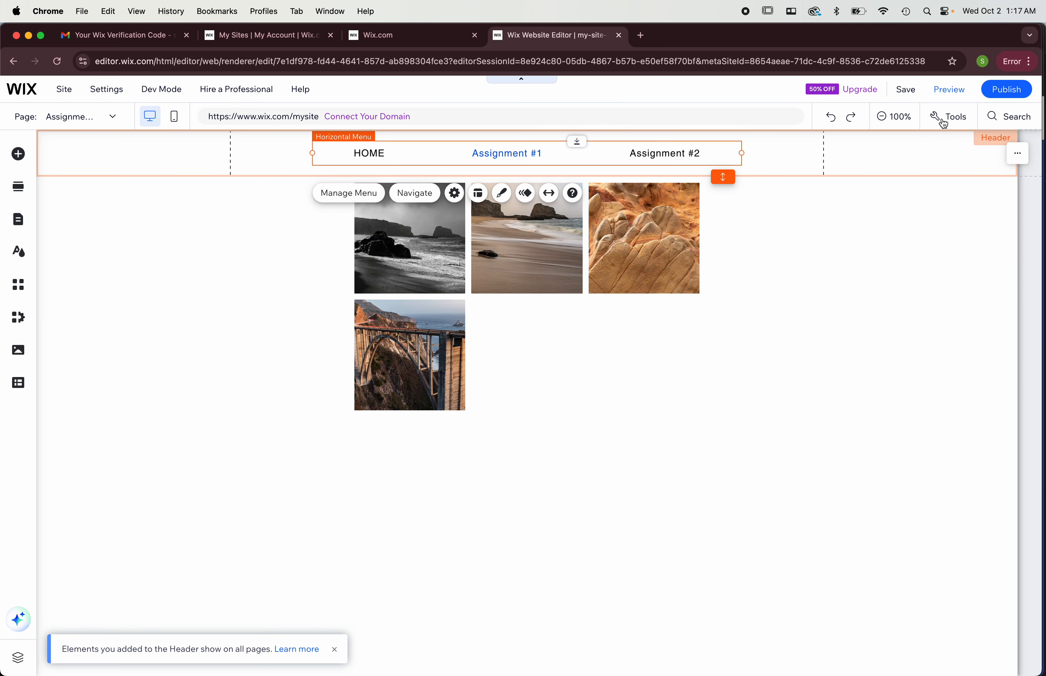
Step: Preview the site and test the HOME, Assignment #1 and Assignment #2 menu links before returning to editing Assignment #1
left_click(947, 93)
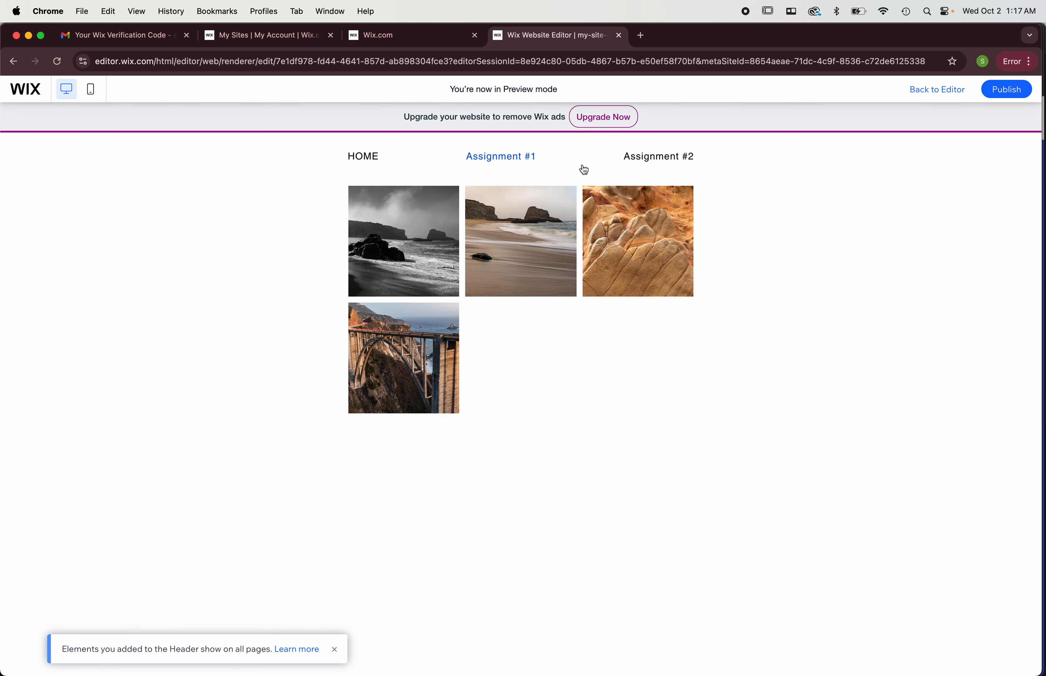
left_click(365, 159)
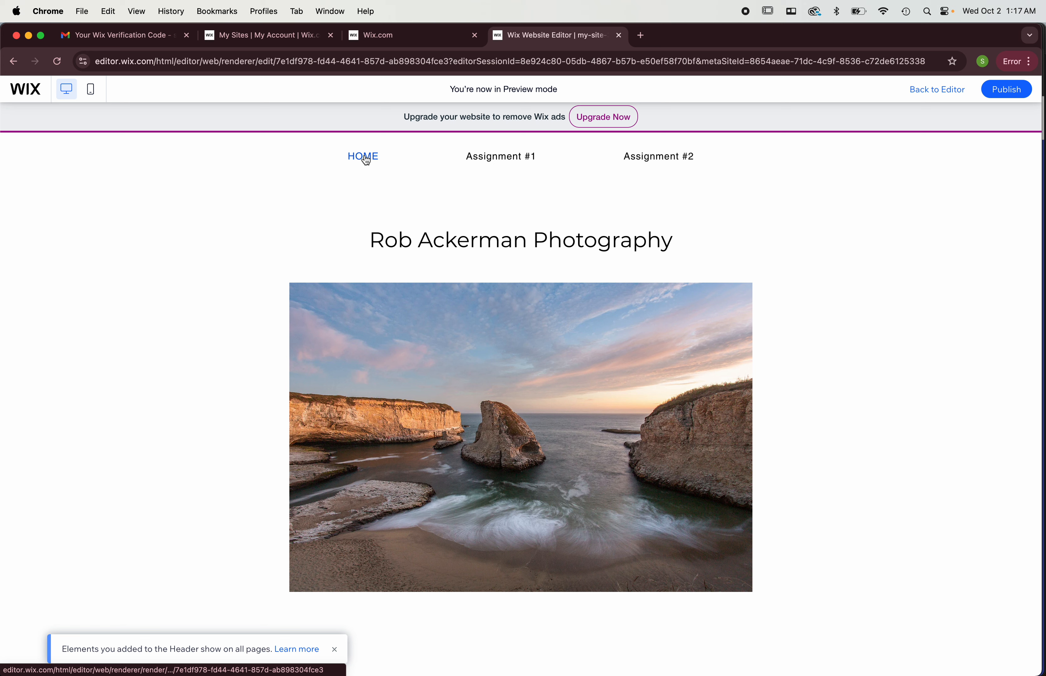
left_click(500, 159)
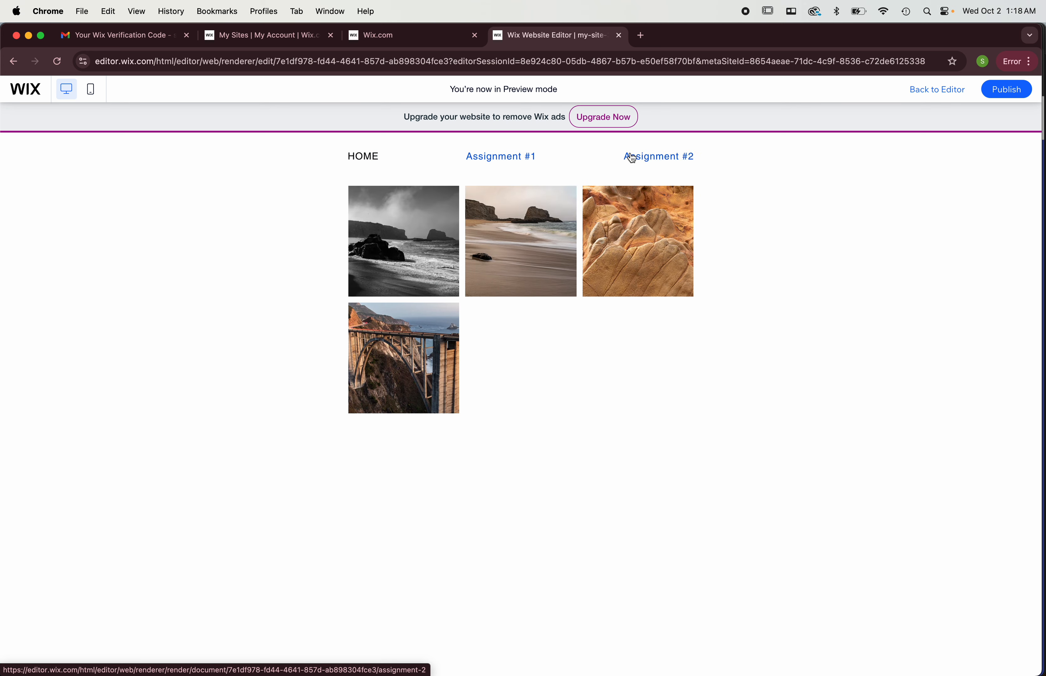
left_click(657, 159)
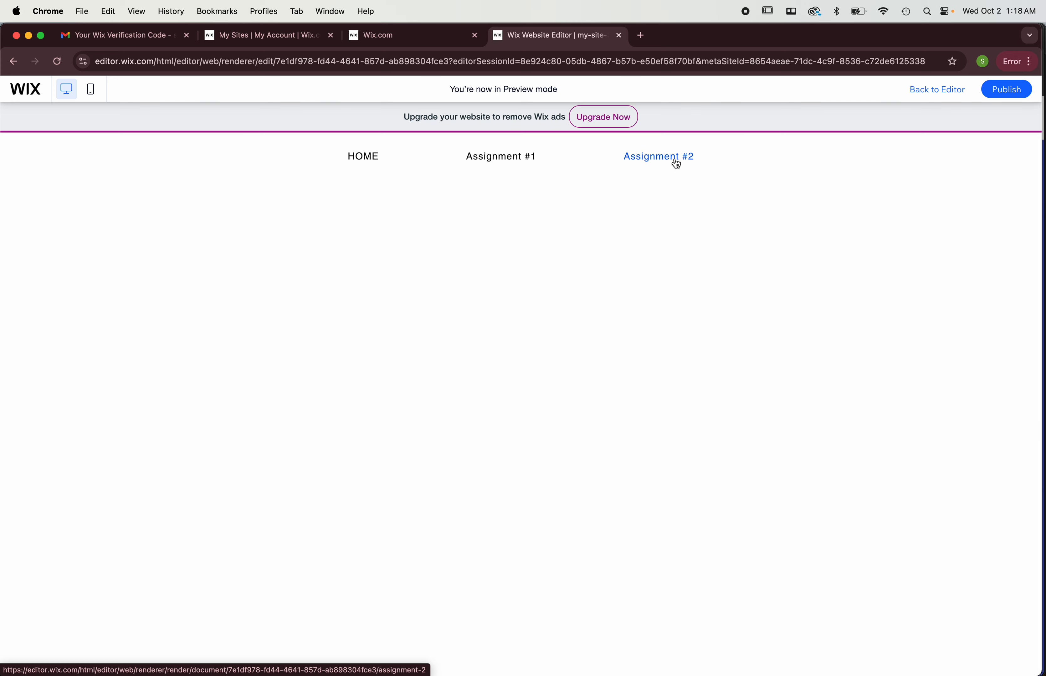
left_click(517, 162)
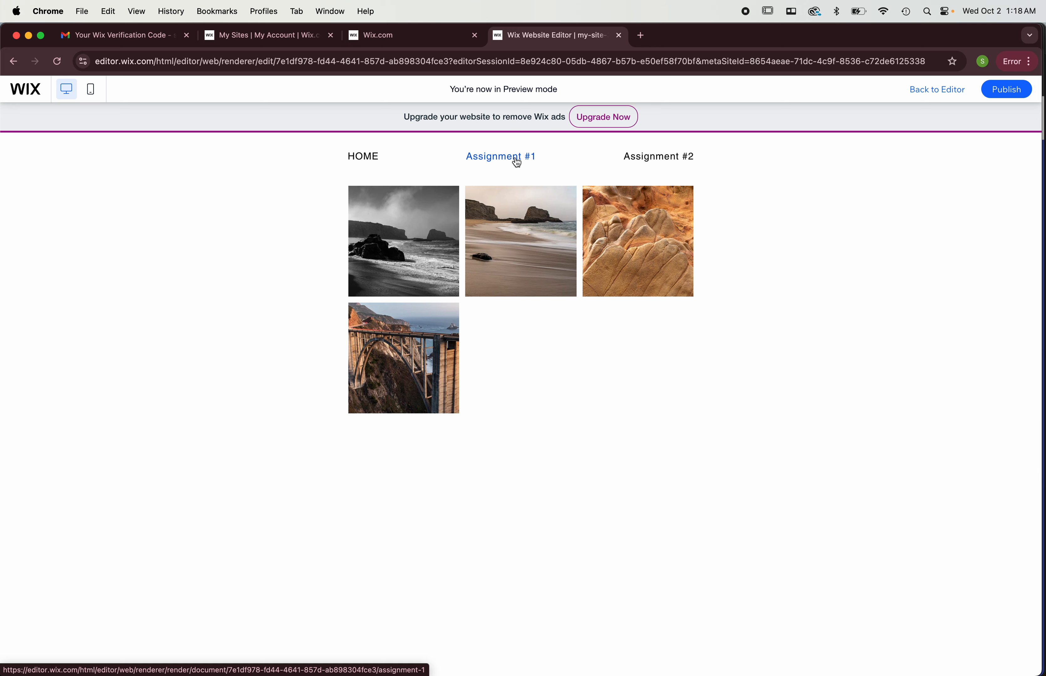
left_click(956, 97)
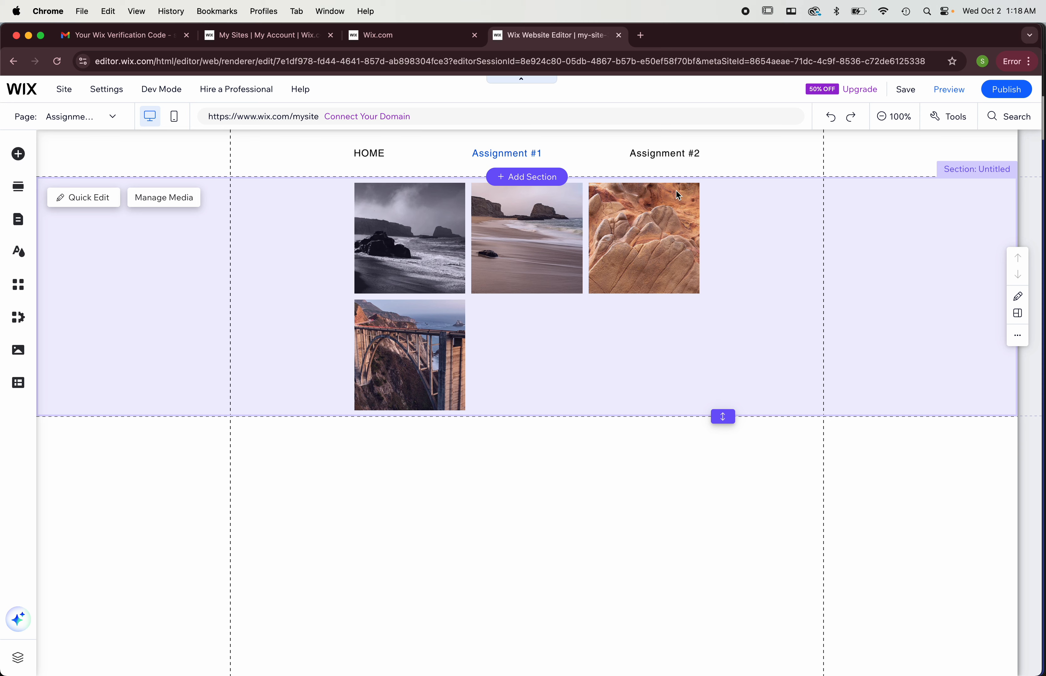
Step: Increase the height of the header and the gallery section, and move the gallery down within its section
left_click_drag(723, 176, 723, 199)
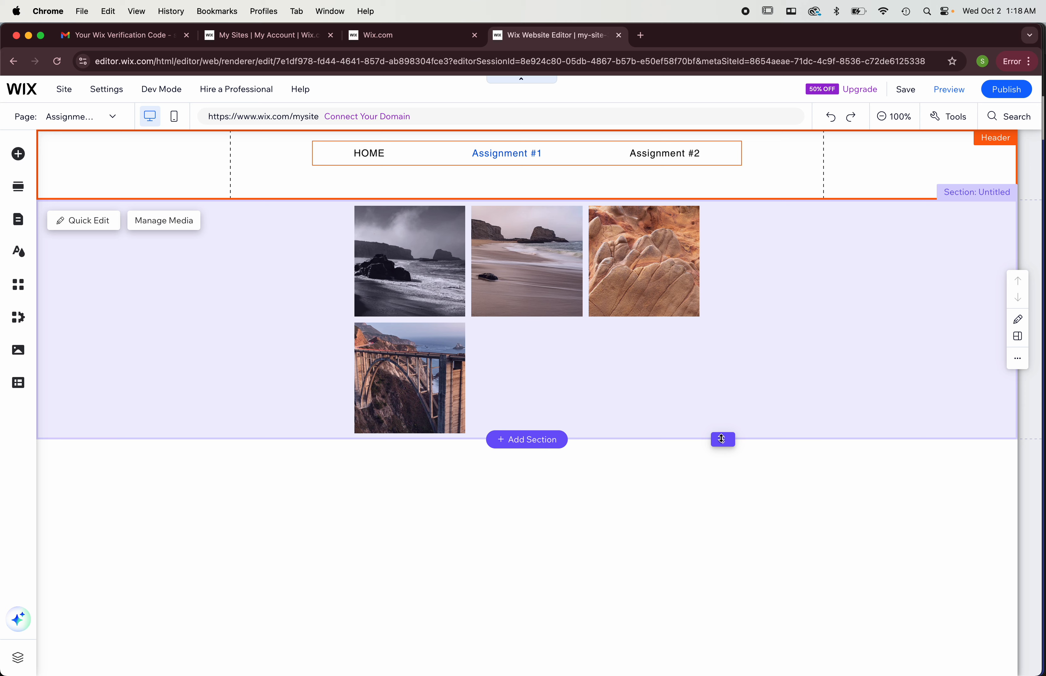
left_click_drag(723, 439, 723, 574)
left_click_drag(529, 292, 527, 357)
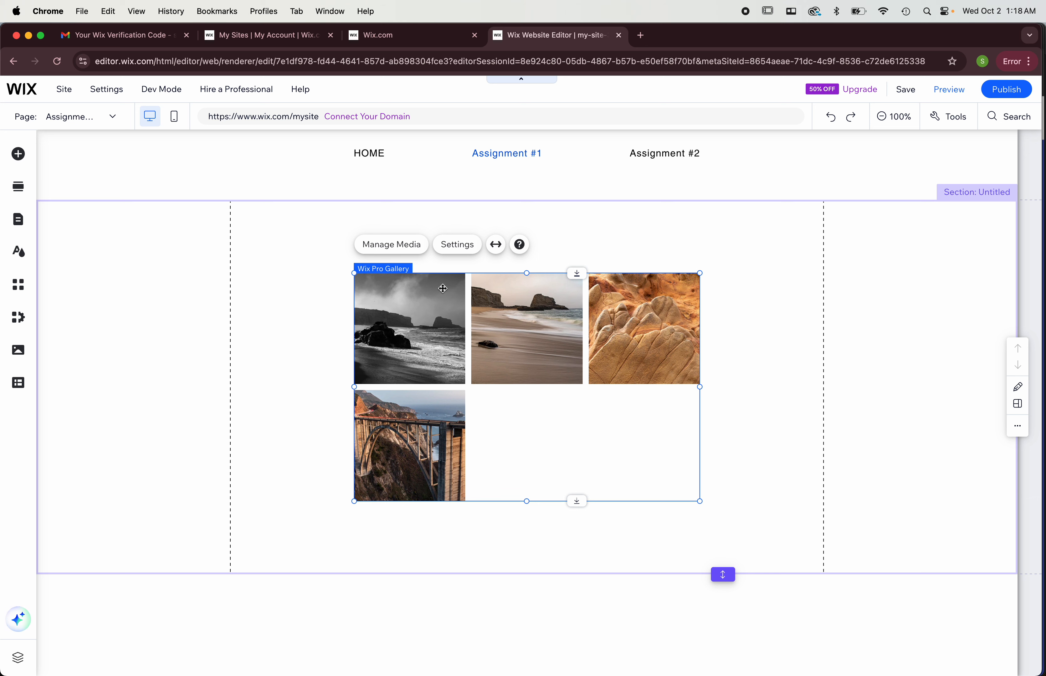
Step: Customize the gallery's grid layout, trying 4 images per row and settling on 2
left_click(454, 248)
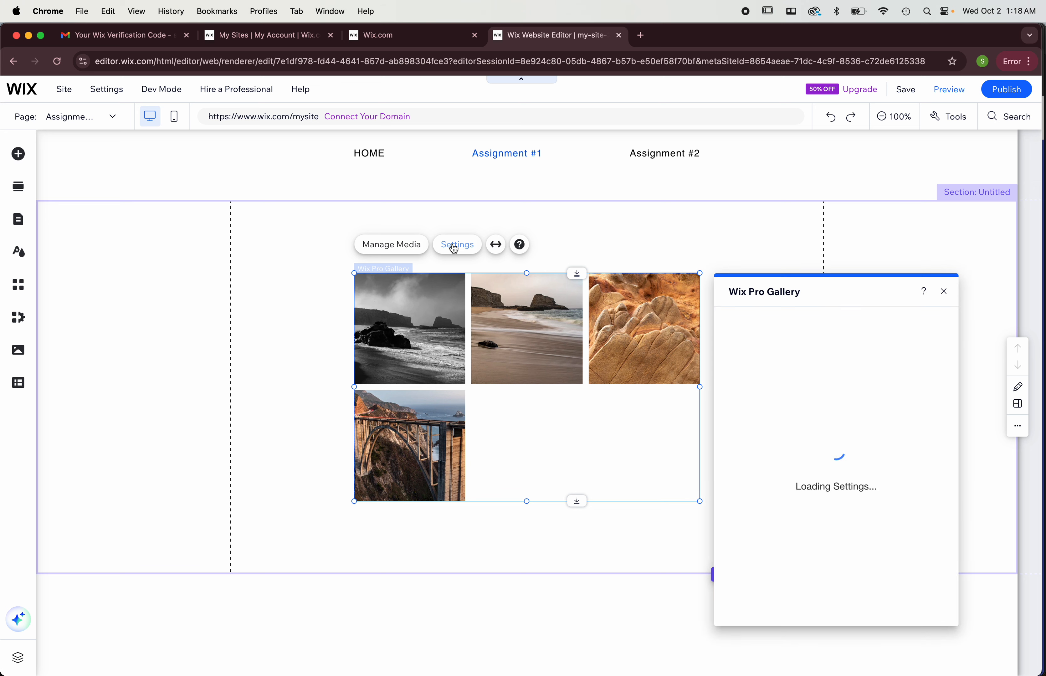
left_click(743, 348)
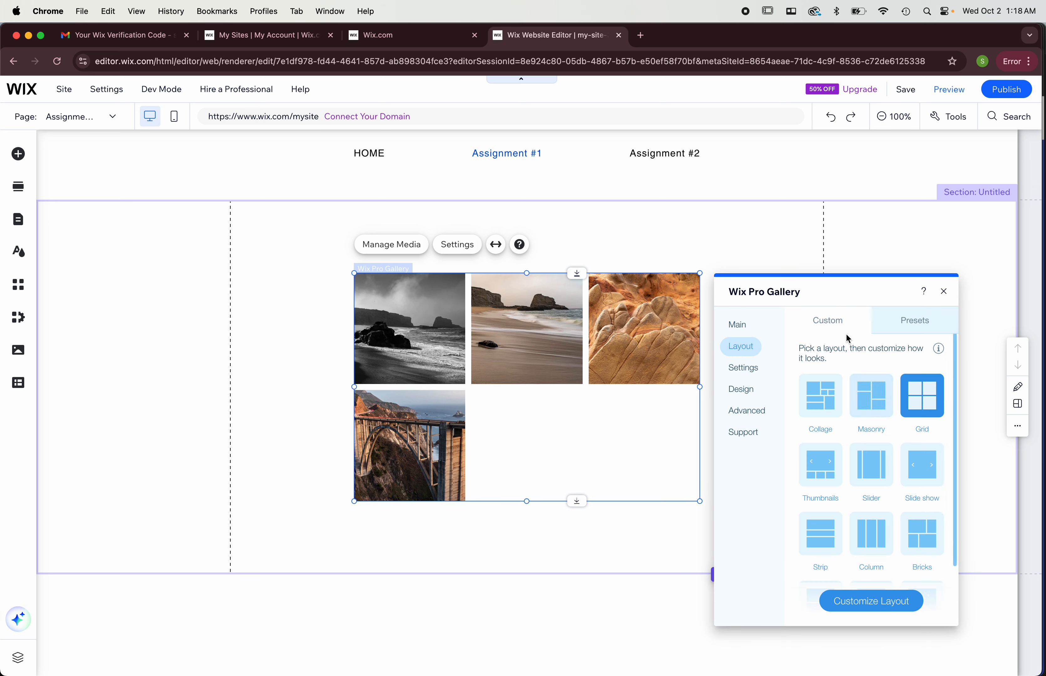
left_click(877, 603)
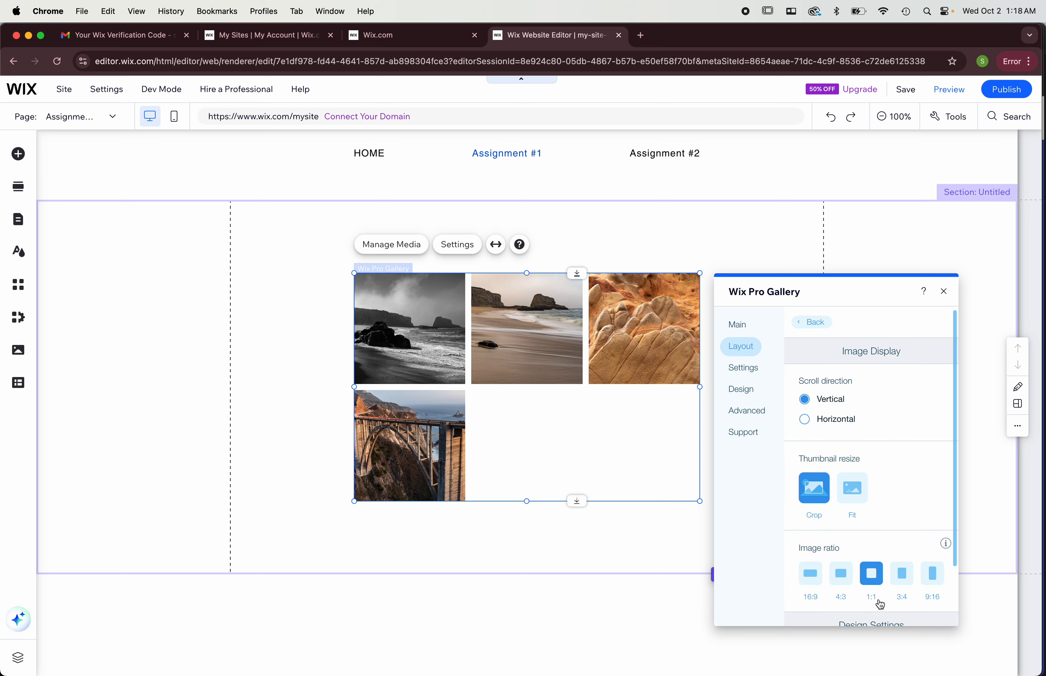
scroll(868, 522, "down", 5)
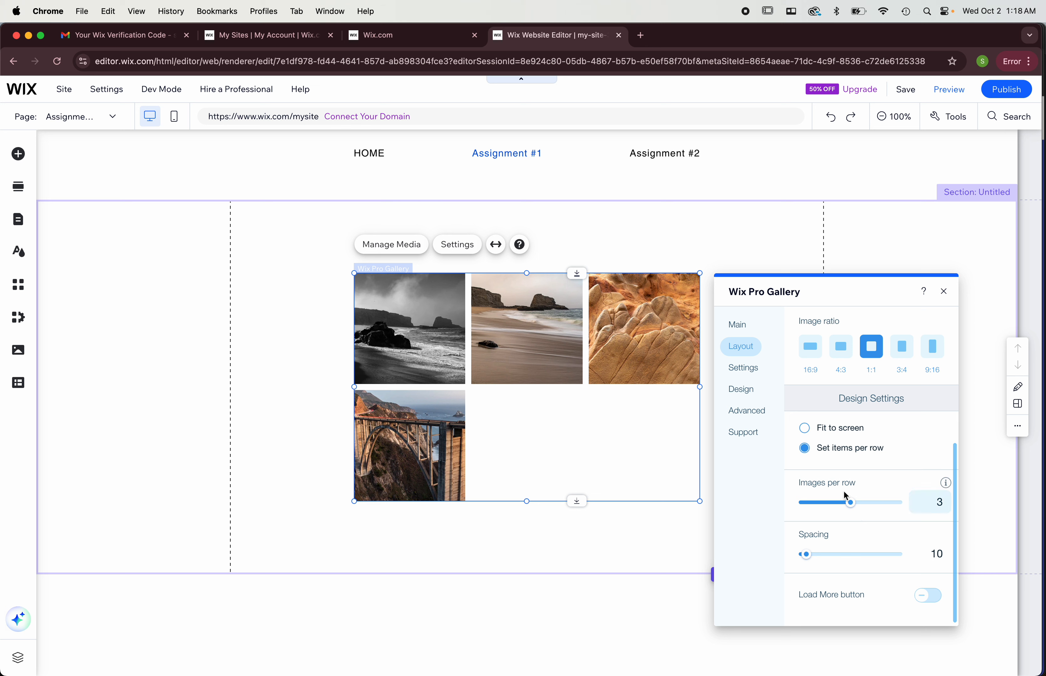
left_click_drag(851, 503, 873, 505)
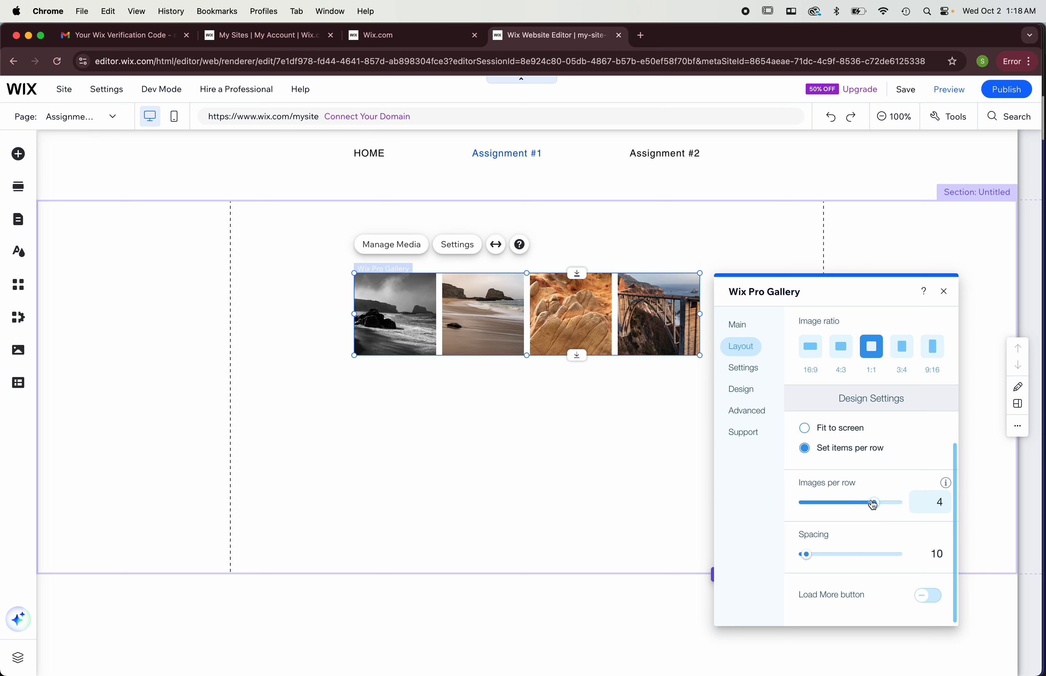
left_click_drag(874, 504, 836, 507)
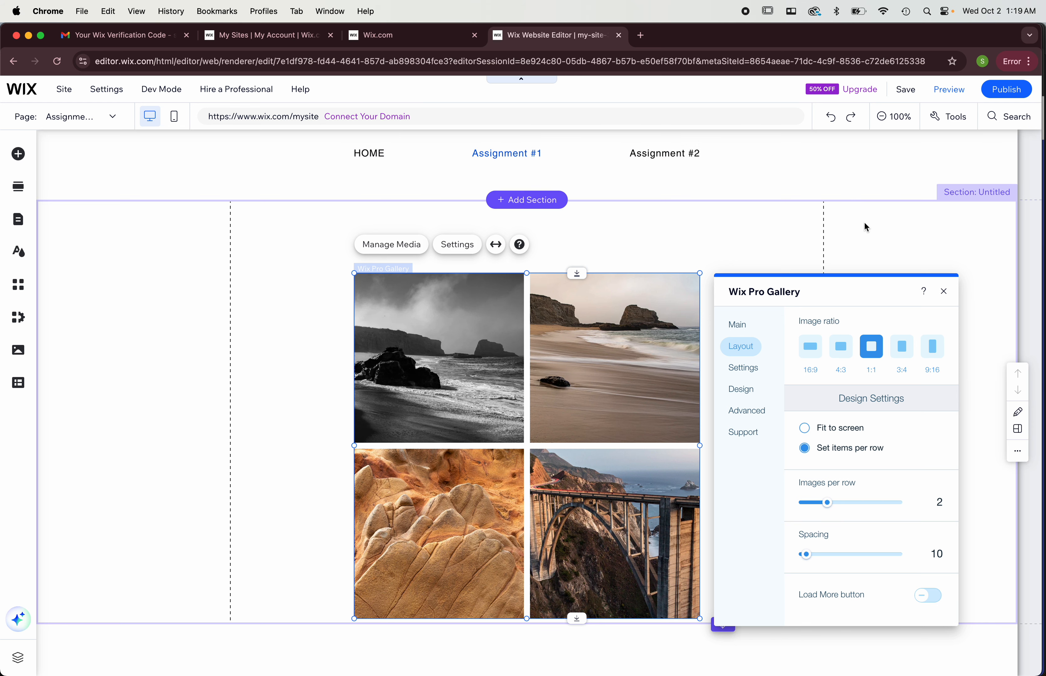
left_click(864, 221)
Step: Preview the two-column gallery, the enlarged black-and-white beach photo and the home page before returning to editing
left_click(950, 89)
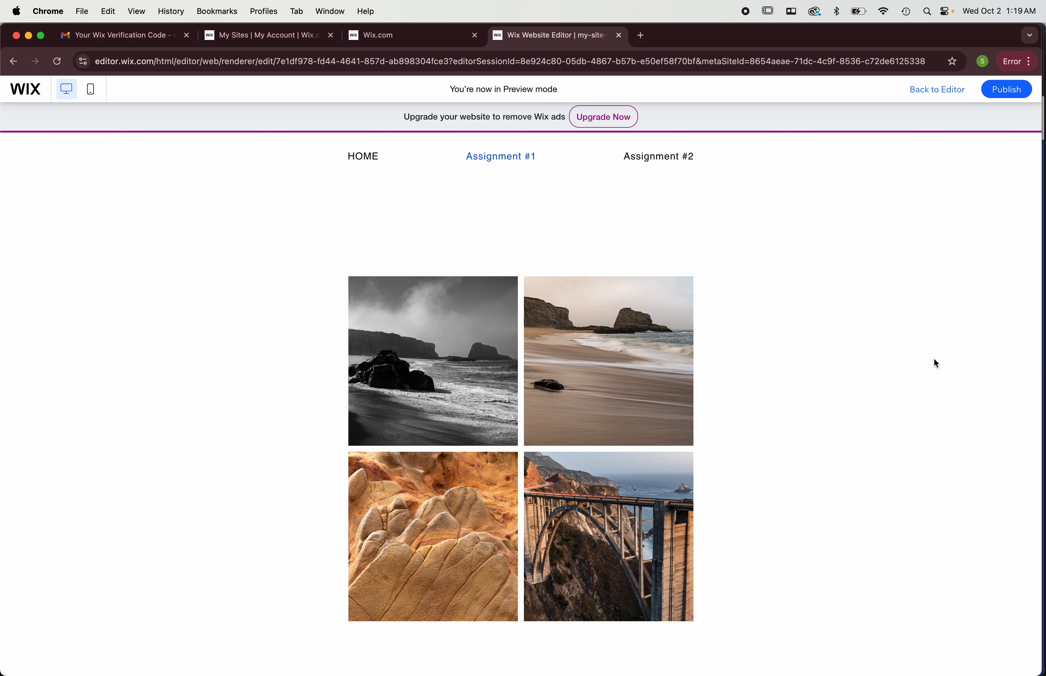
left_click(476, 328)
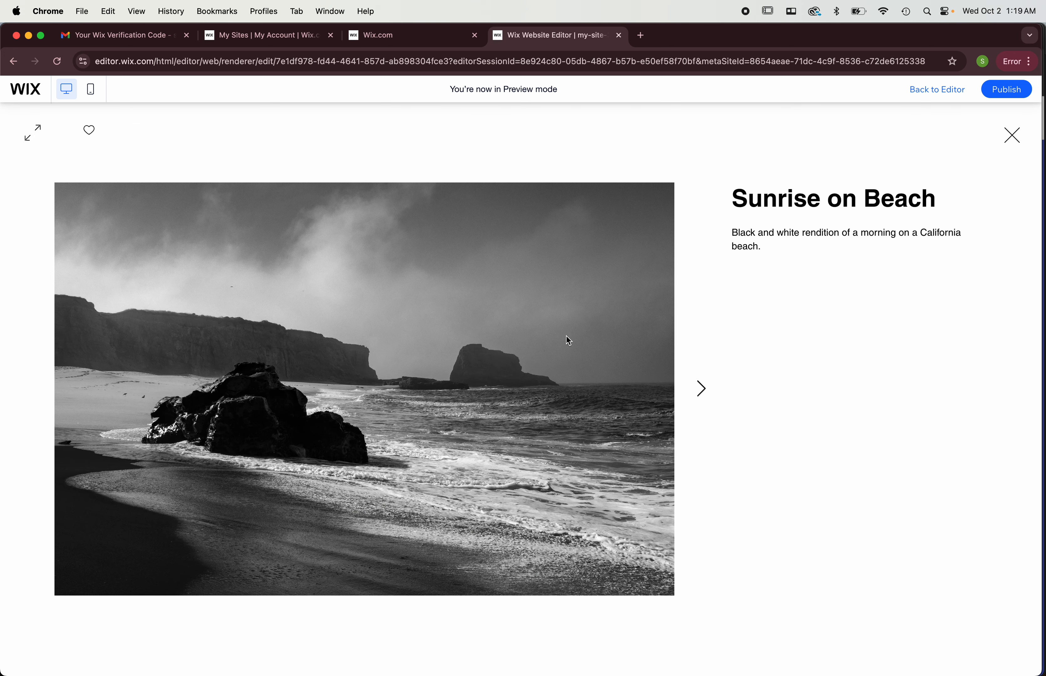
left_click(1012, 135)
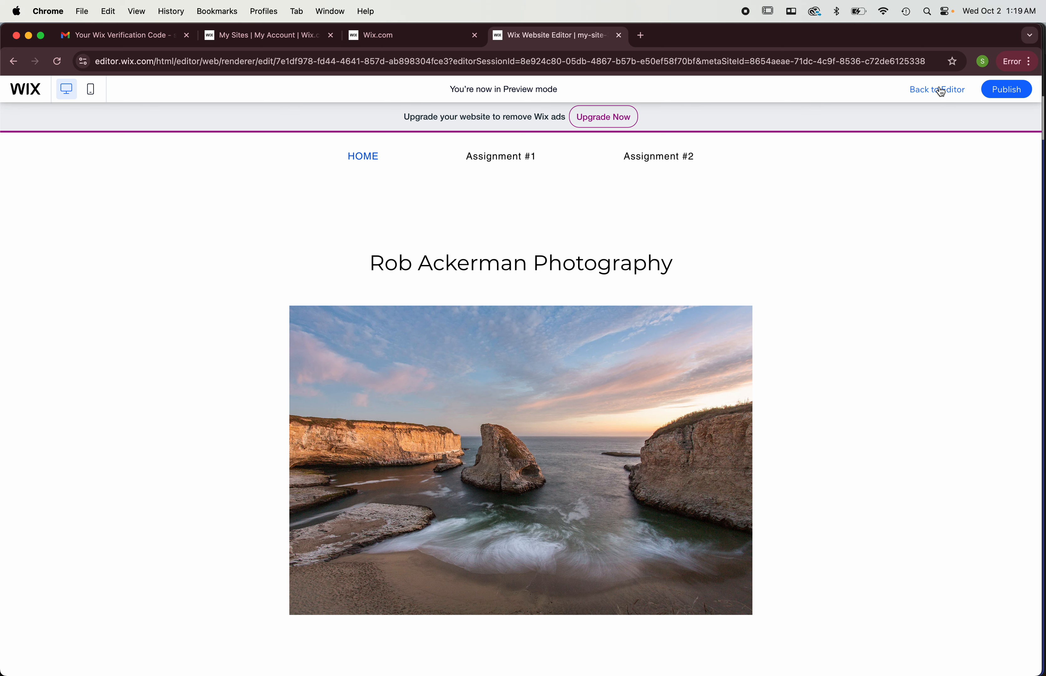
left_click(938, 90)
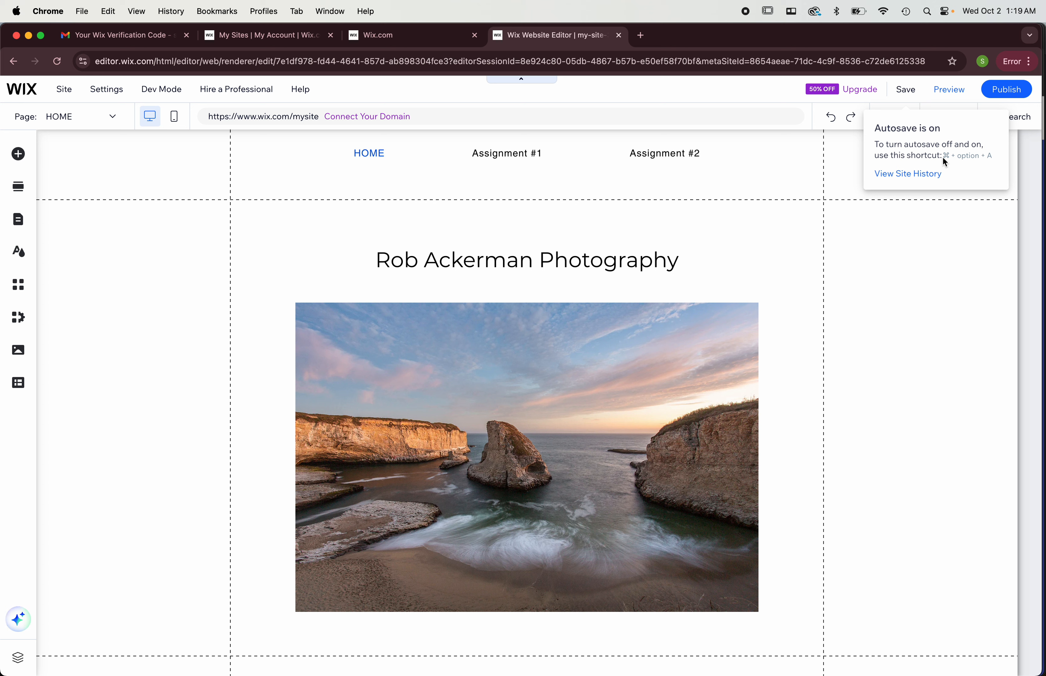
Step: Start saving the site with a free Wix.com domain and enter grade11photography2024 as its address ending
left_click(907, 88)
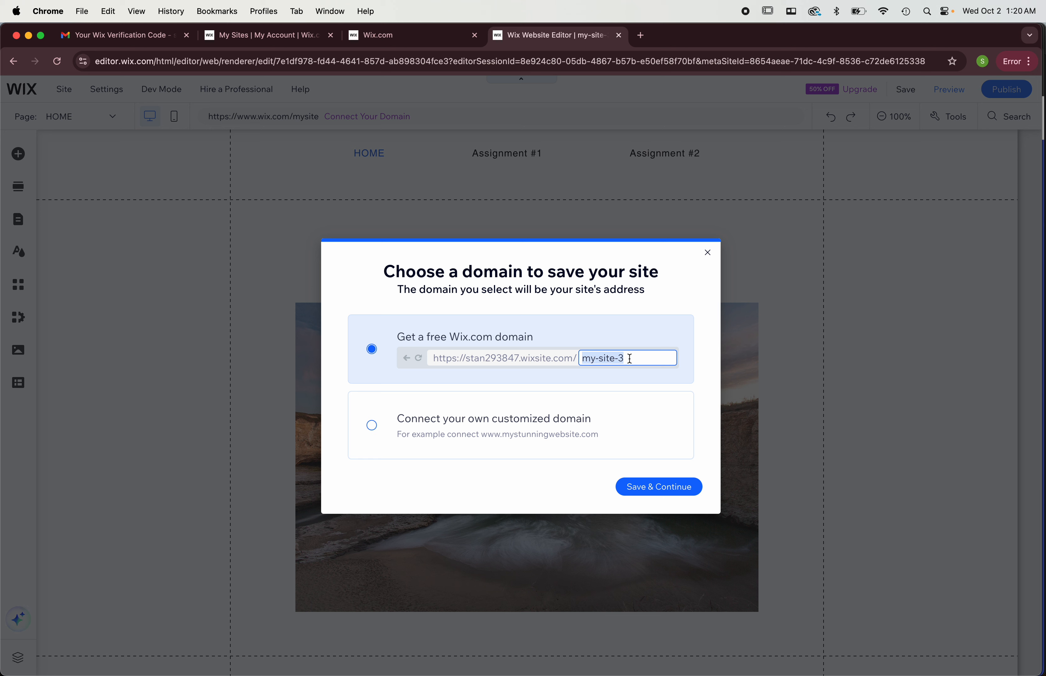
type("gr")
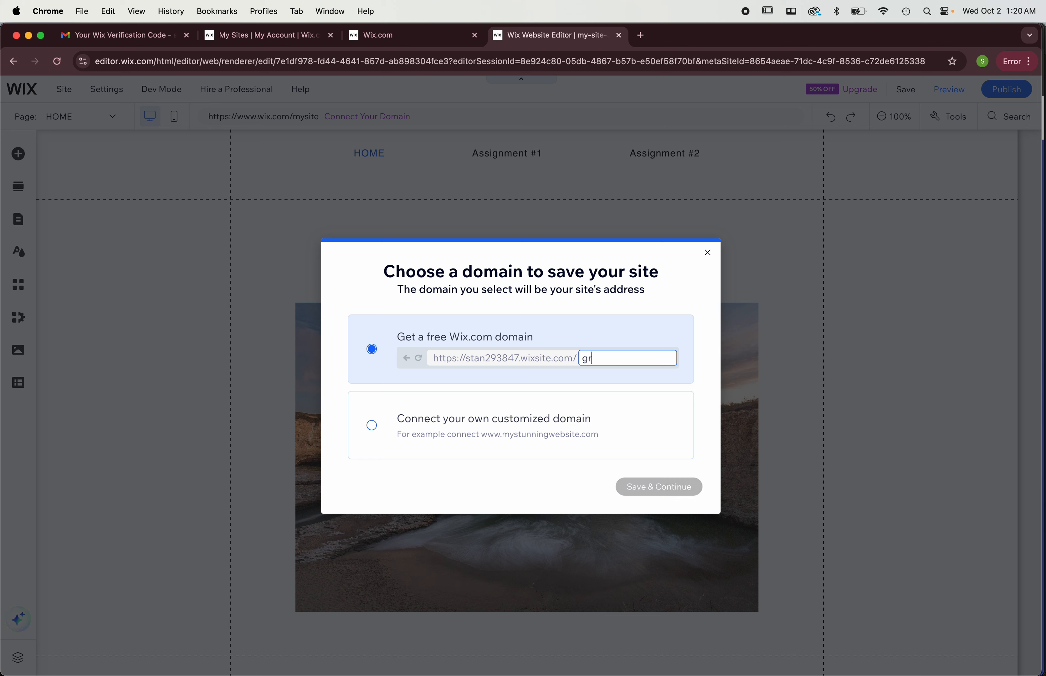
type("ade11photog")
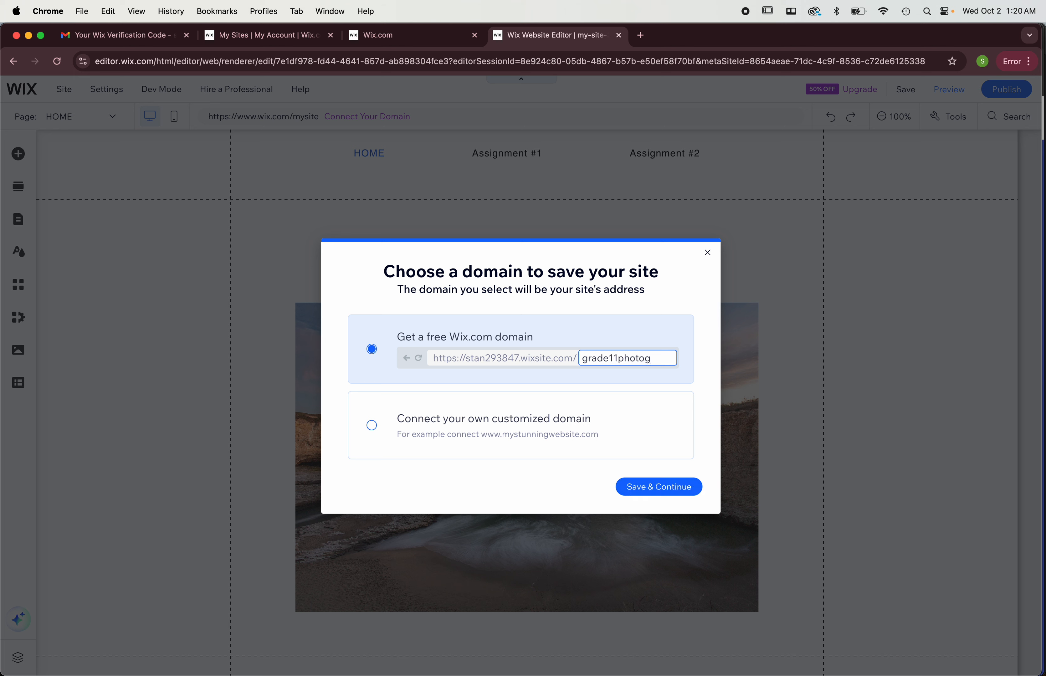
type("raphy2024")
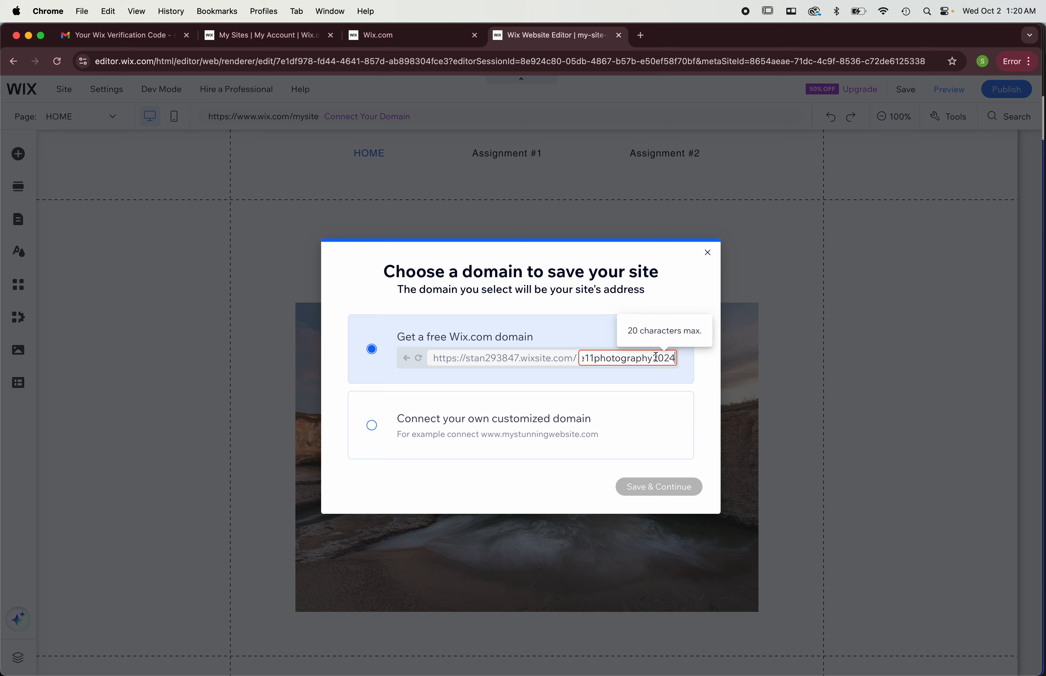
Step: Shorten the site address ending to grade11photog2024, save the site, and dismiss the save confirmation
key("Left")
key("Left")
key("Left")
key("Left")
key("BackSpace")
key("BackSpace")
key("BackSpace")
key("BackSpace")
key("BackSpace")
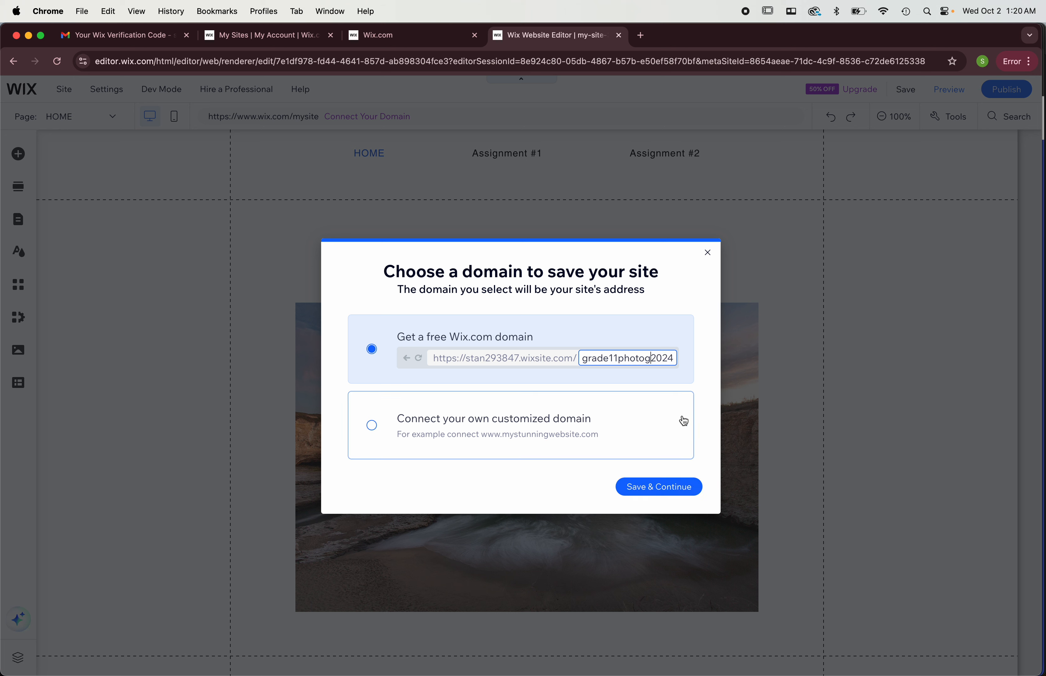
left_click(655, 485)
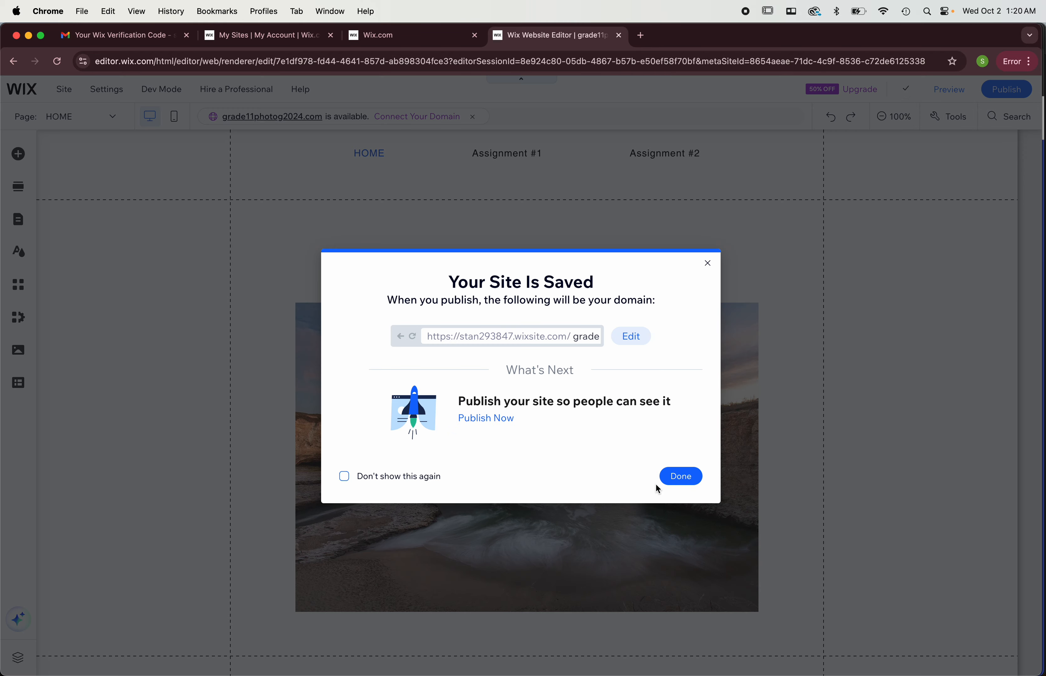
left_click(681, 479)
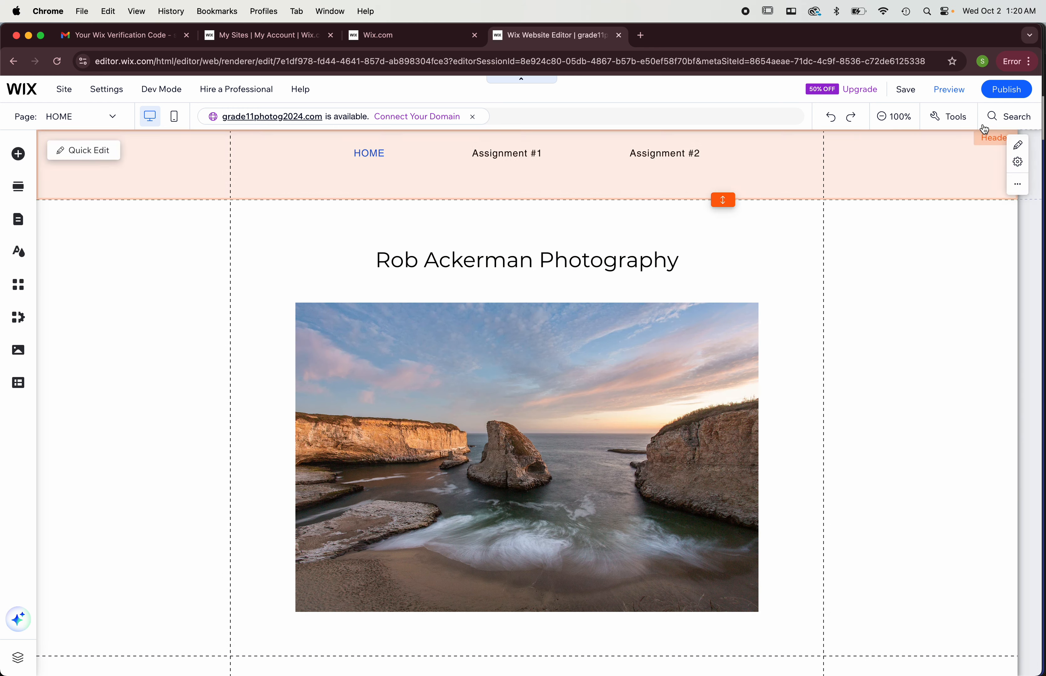
Step: Publish the site, copy its full web address, and decline editing the mobile version
left_click(1009, 92)
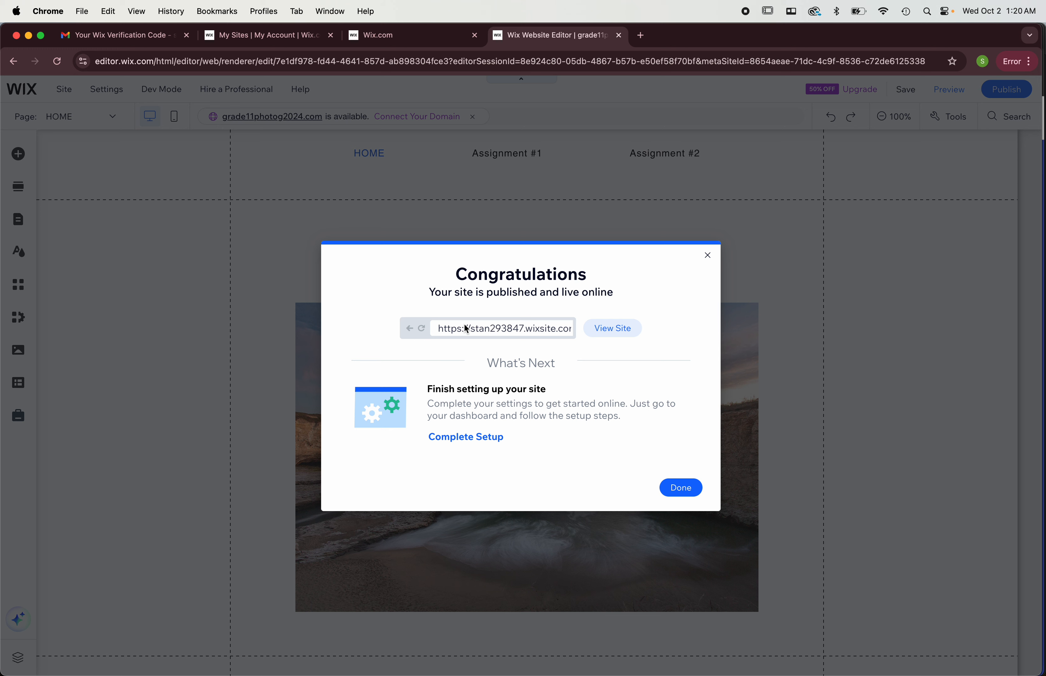
left_click_drag(435, 329, 571, 328)
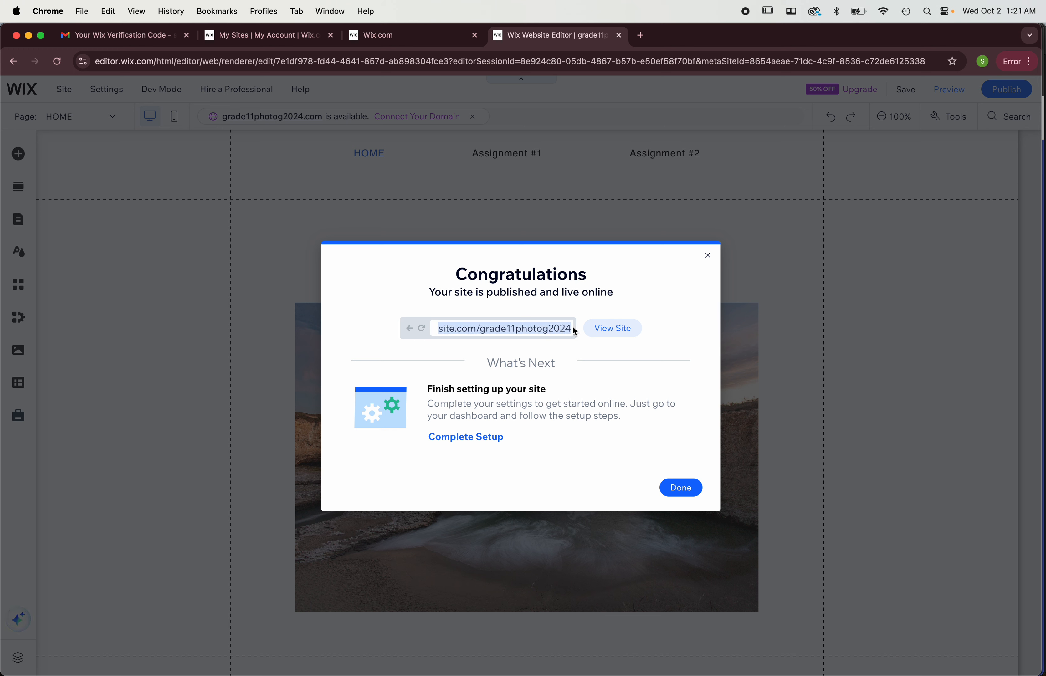
right_click(537, 329)
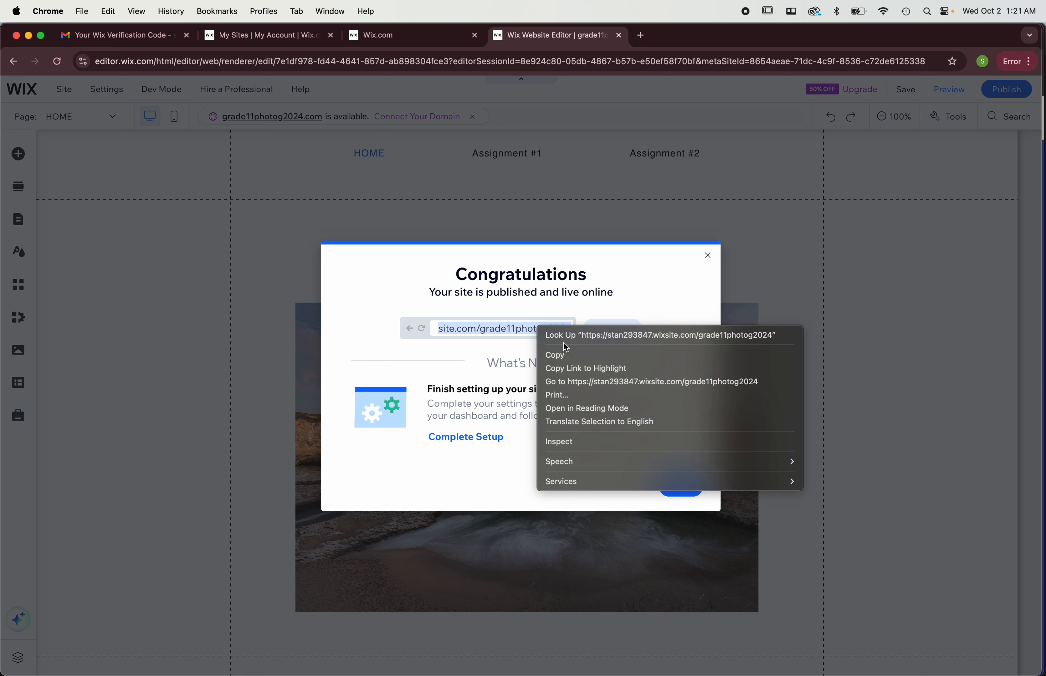
left_click(574, 355)
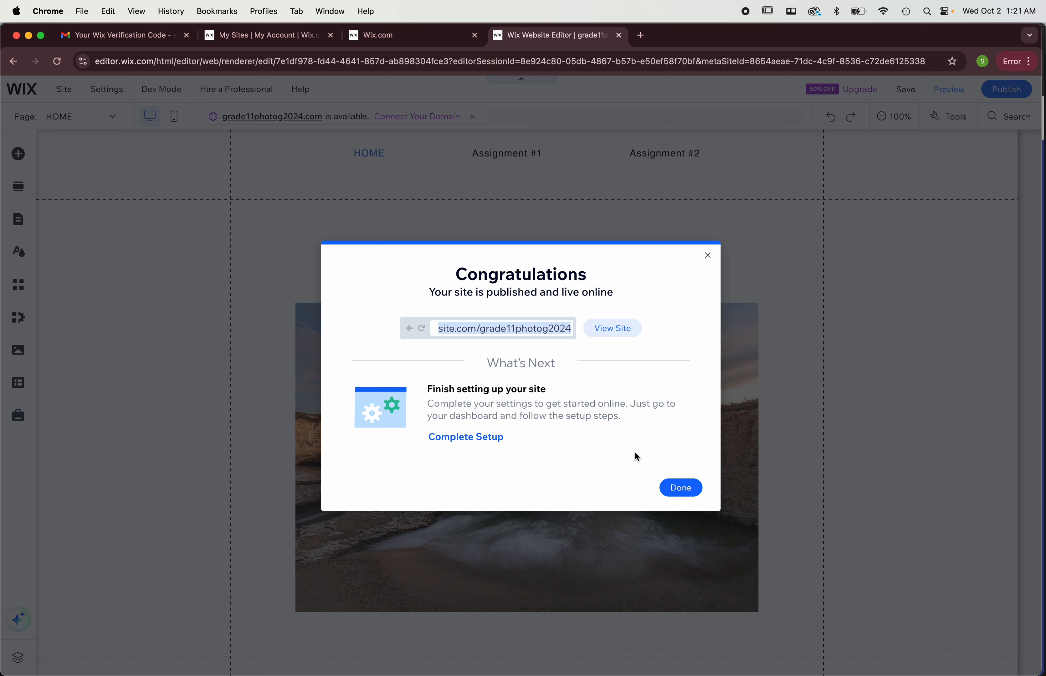
left_click(681, 488)
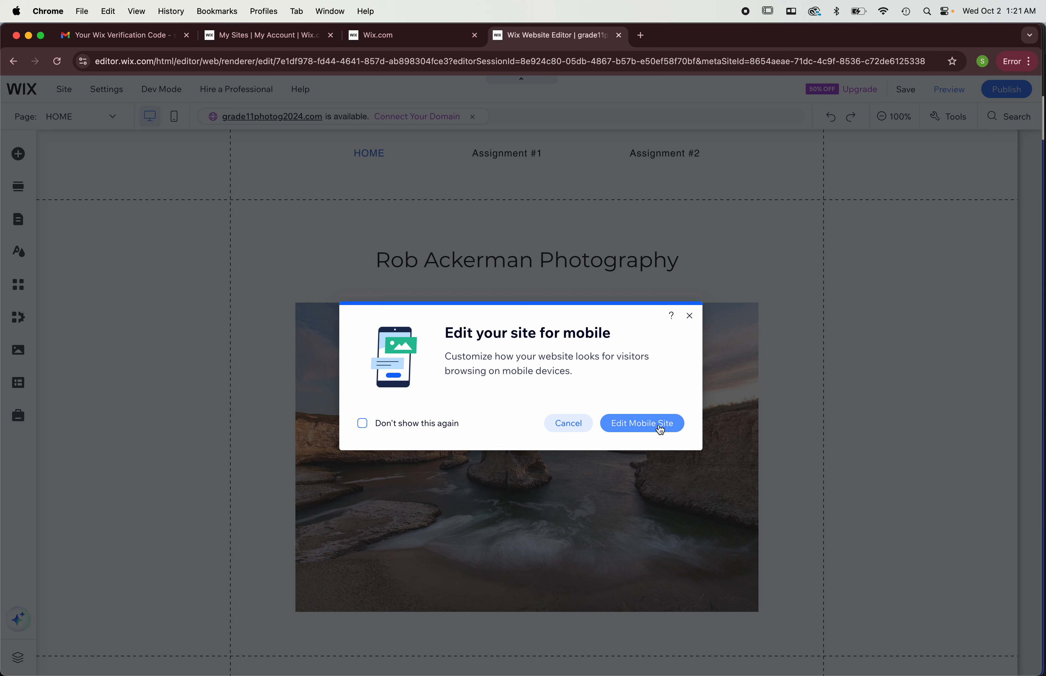
left_click(570, 423)
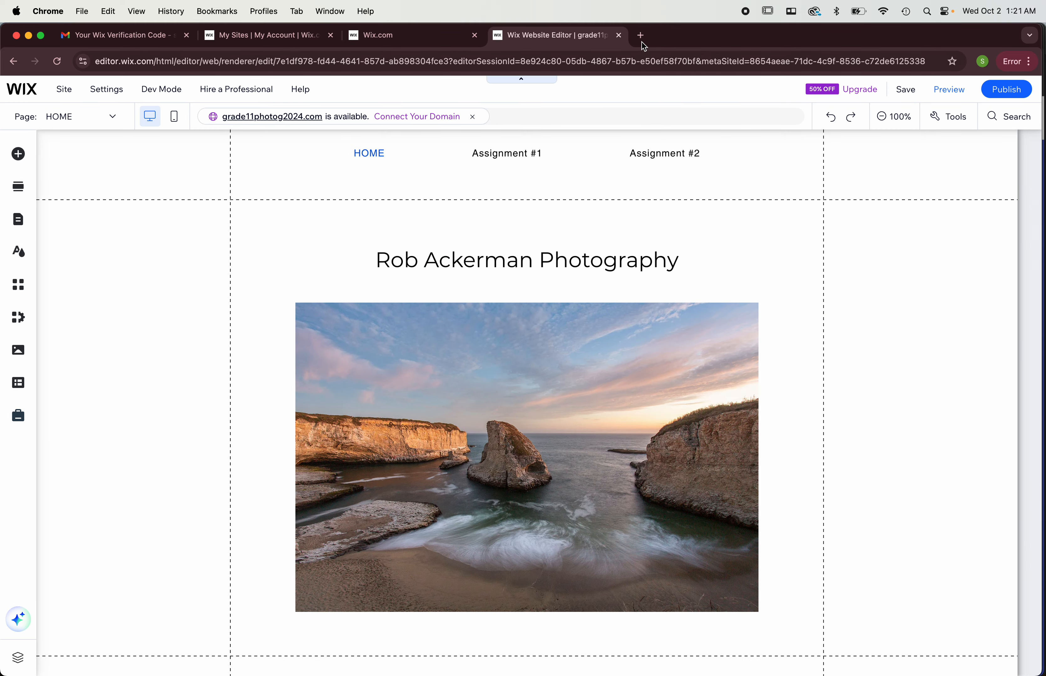
Step: Open the copied site address in a new browser tab and view the published Assignment #1 page
left_click(641, 39)
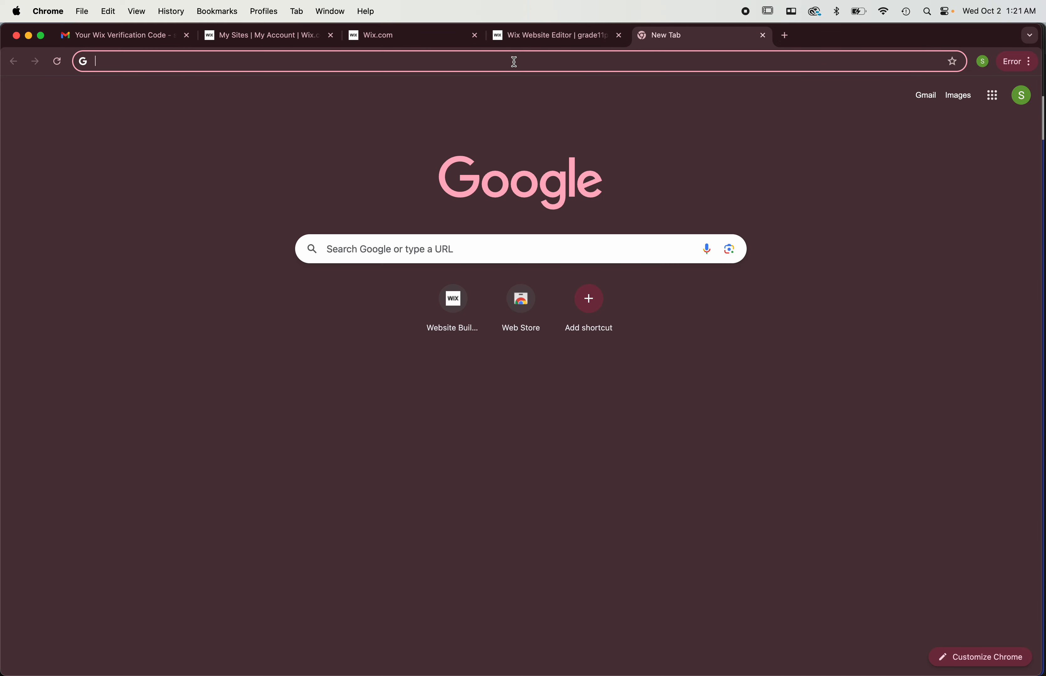
right_click(514, 62)
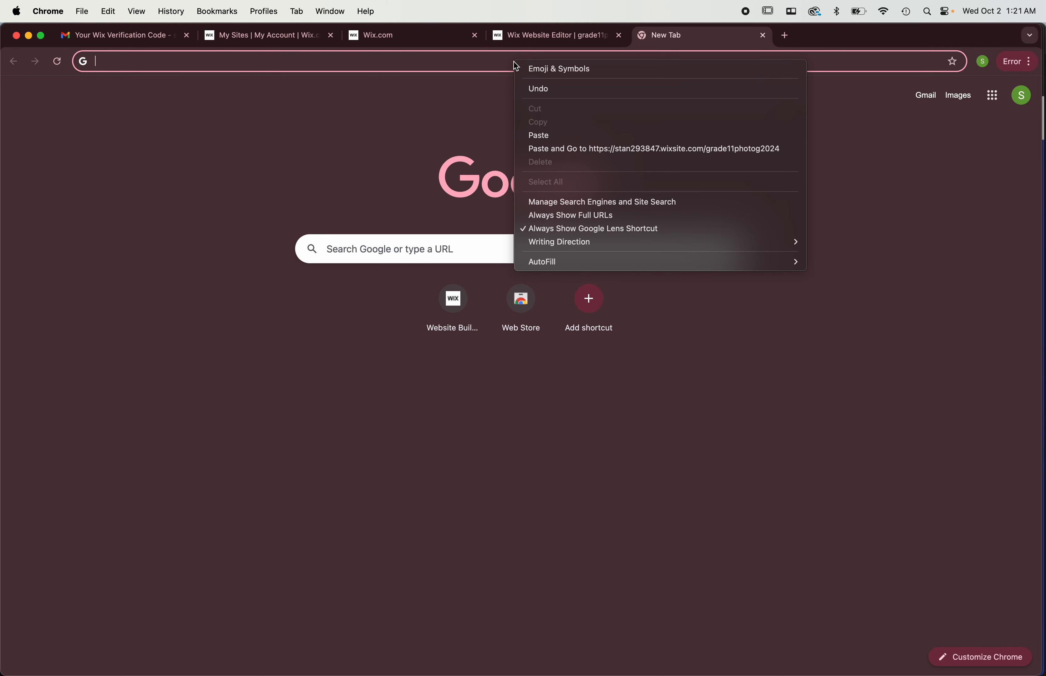
left_click(556, 135)
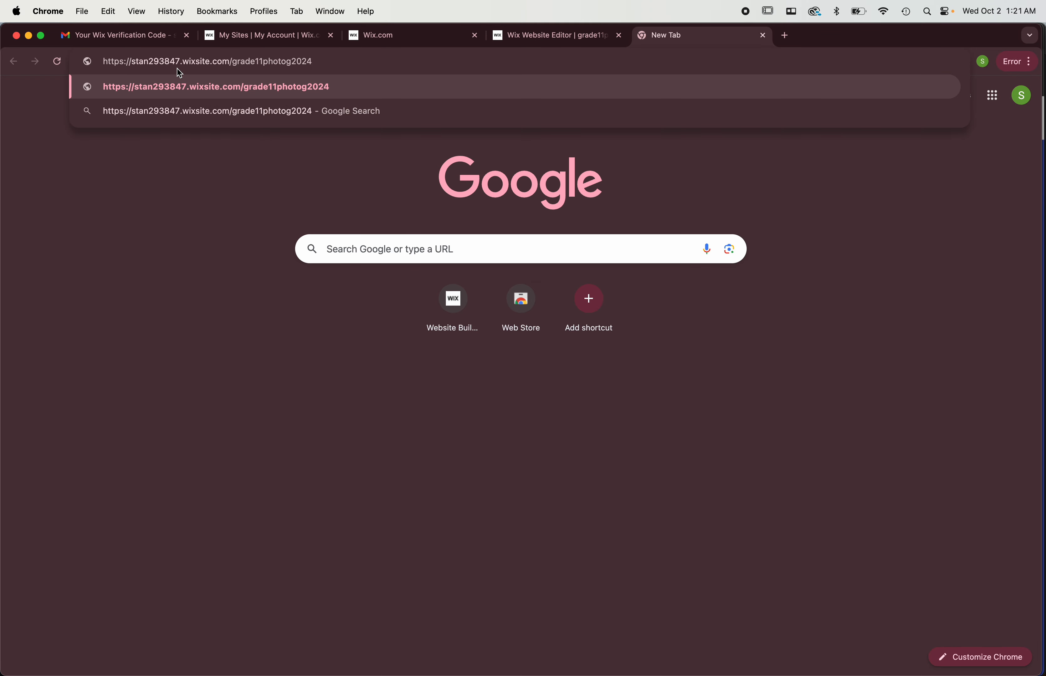
left_click(330, 61)
key("Return")
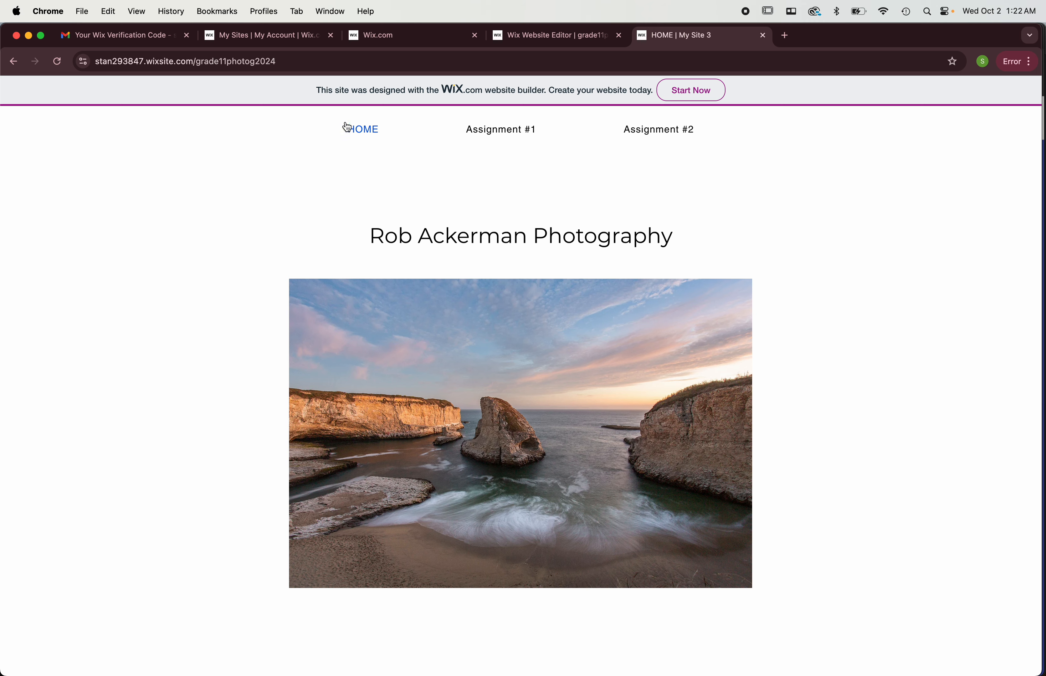
left_click(498, 134)
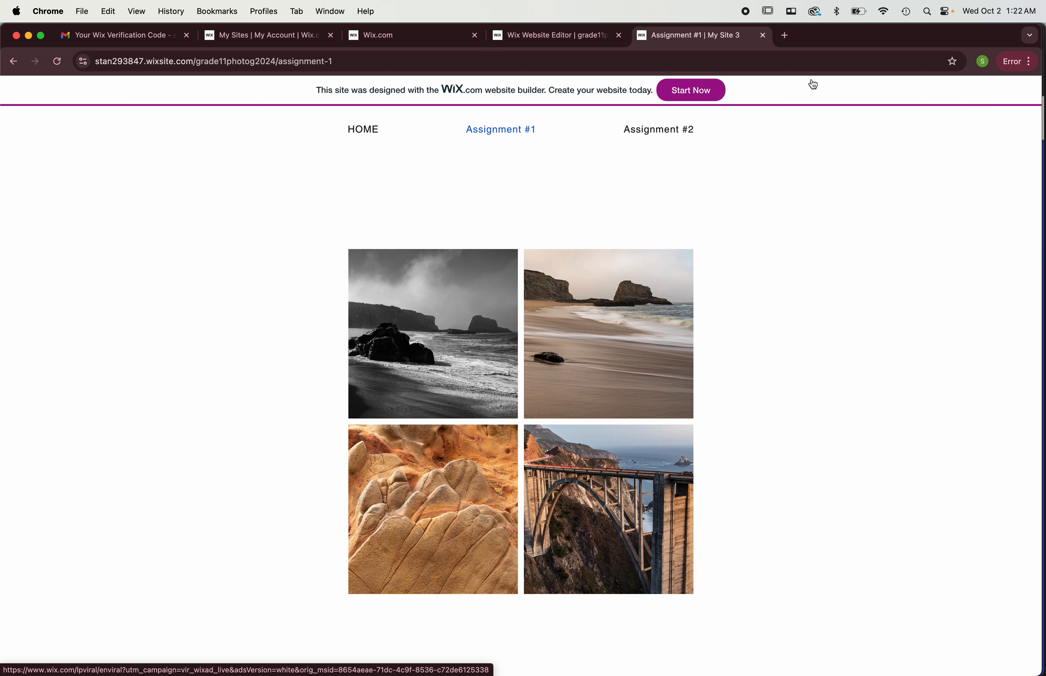
Step: Compare the editor's web address with the published site's address, ending back in the editor
left_click(567, 33)
left_click(468, 61)
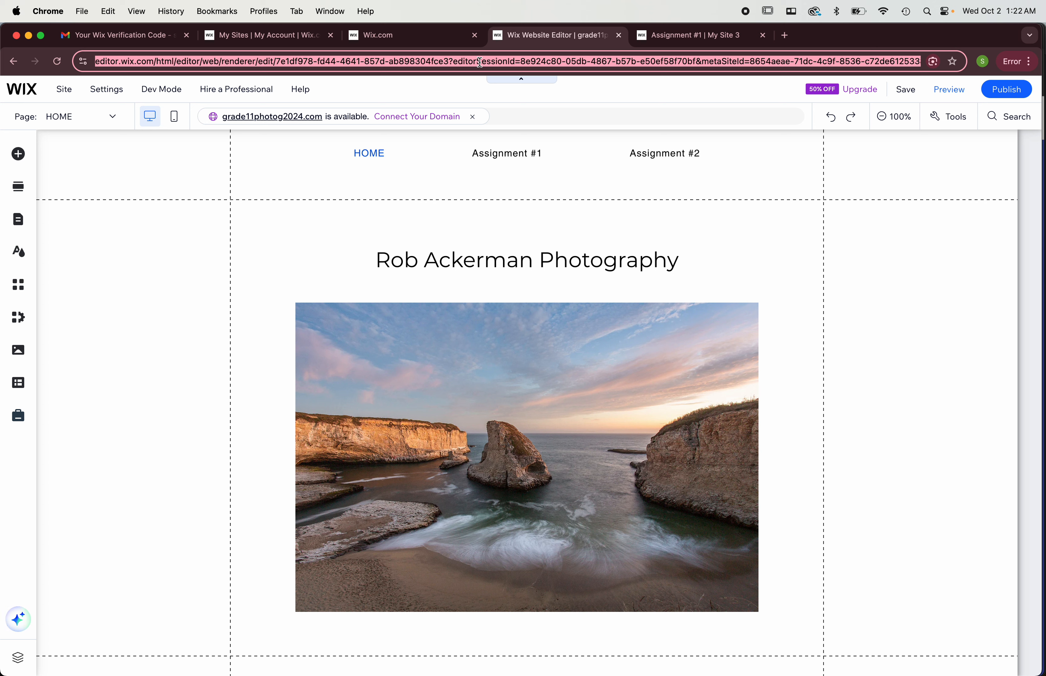
left_click(699, 35)
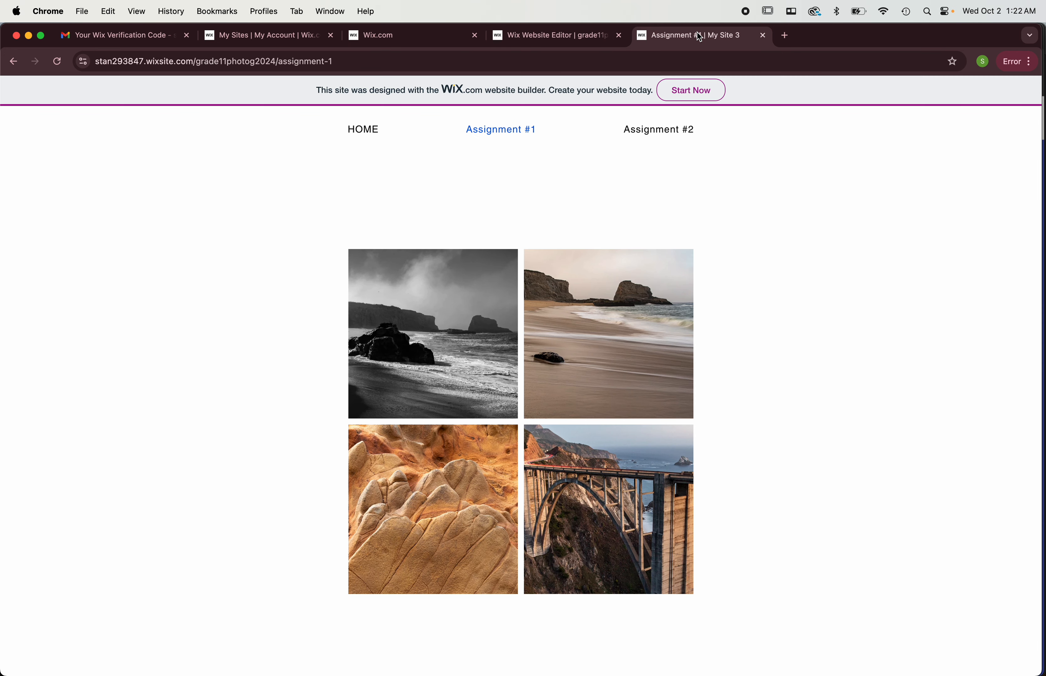
left_click(548, 36)
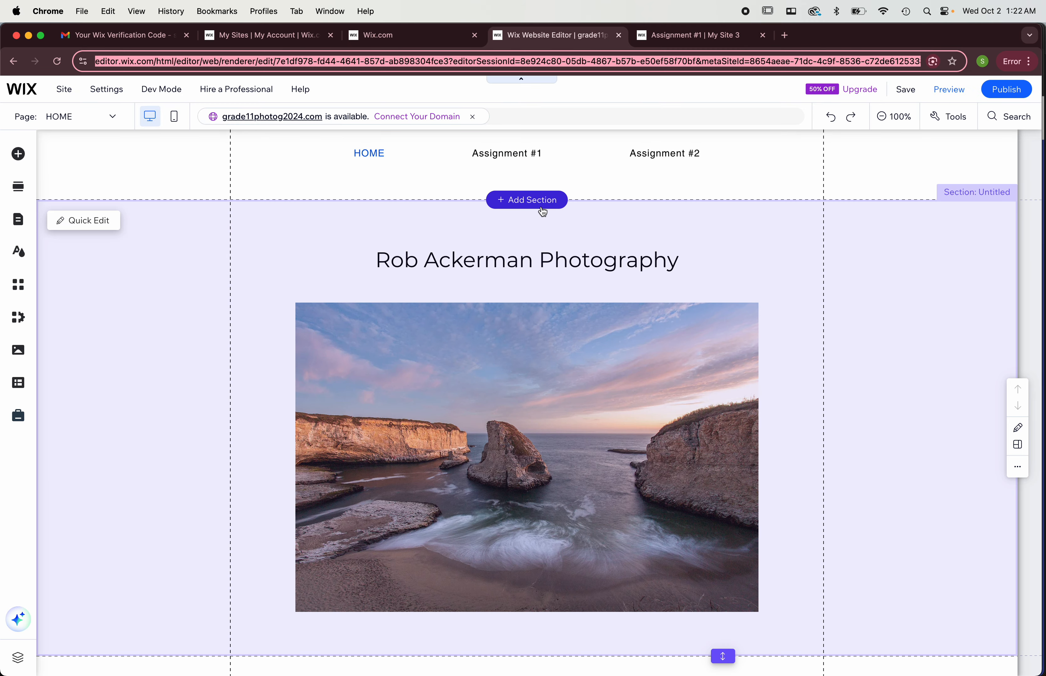
Step: Examine the background options for the home page section containing the title and photo
left_click(783, 267)
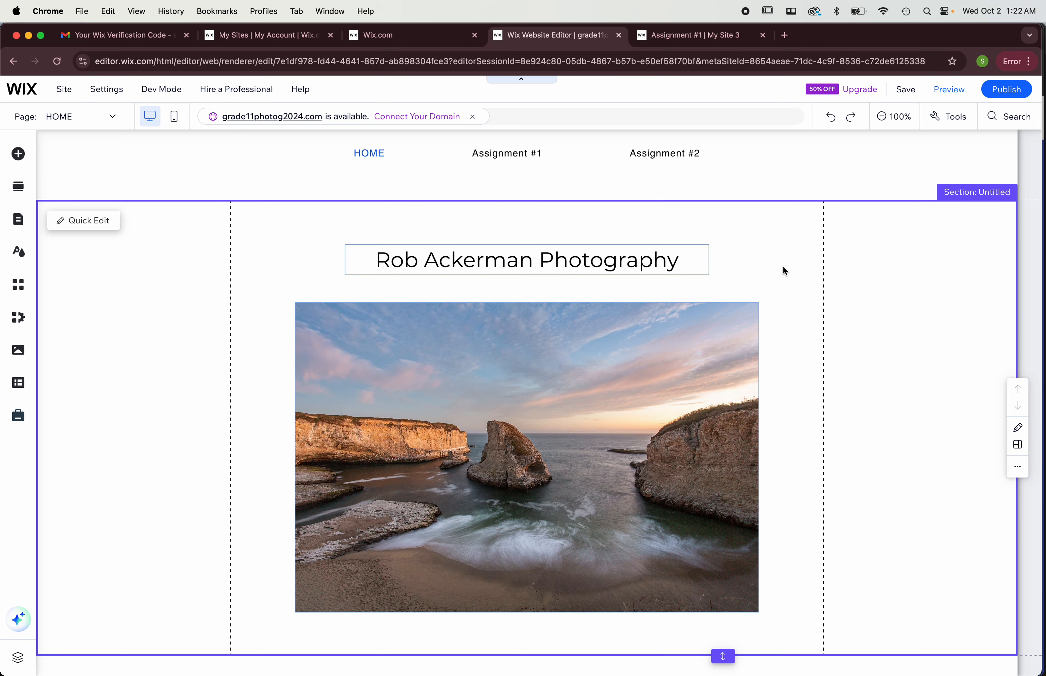
right_click(783, 267)
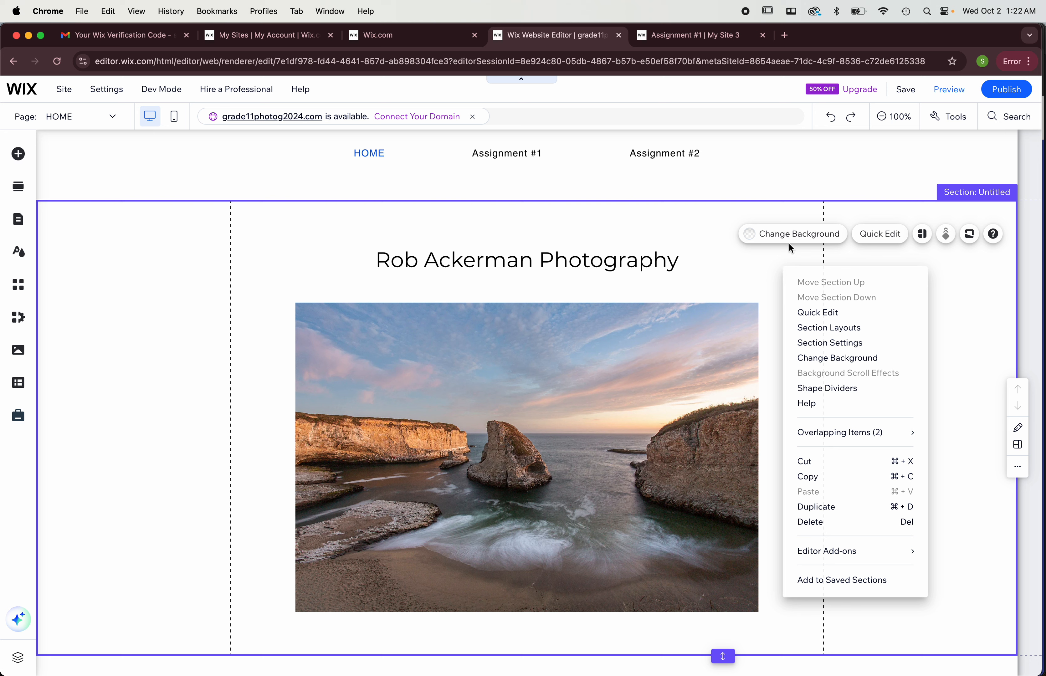
left_click(797, 236)
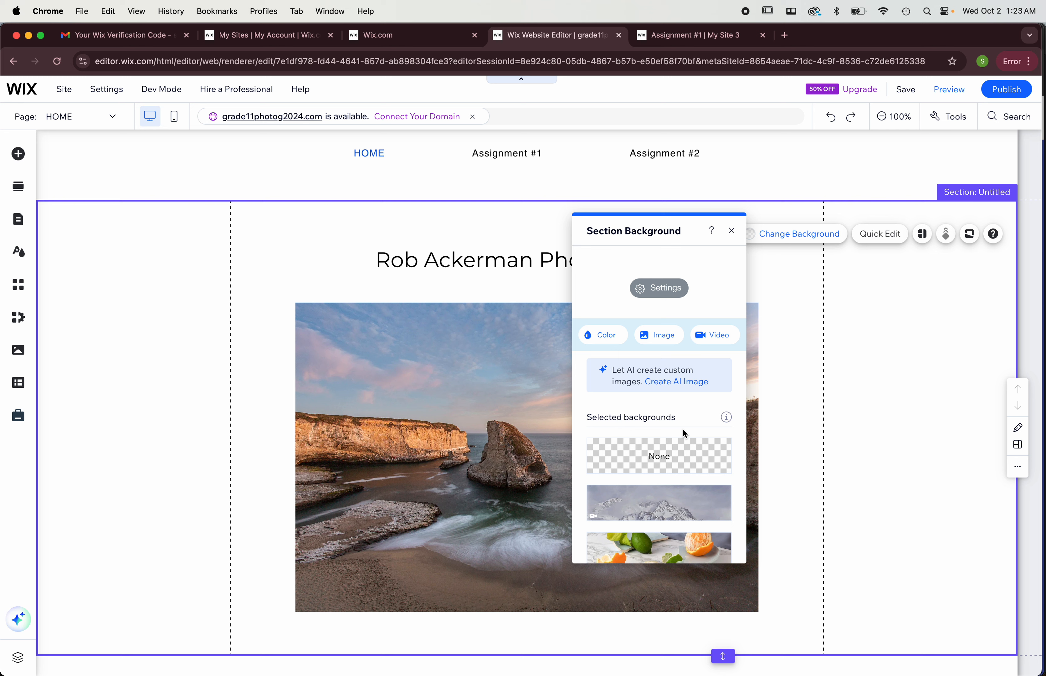
left_click(731, 234)
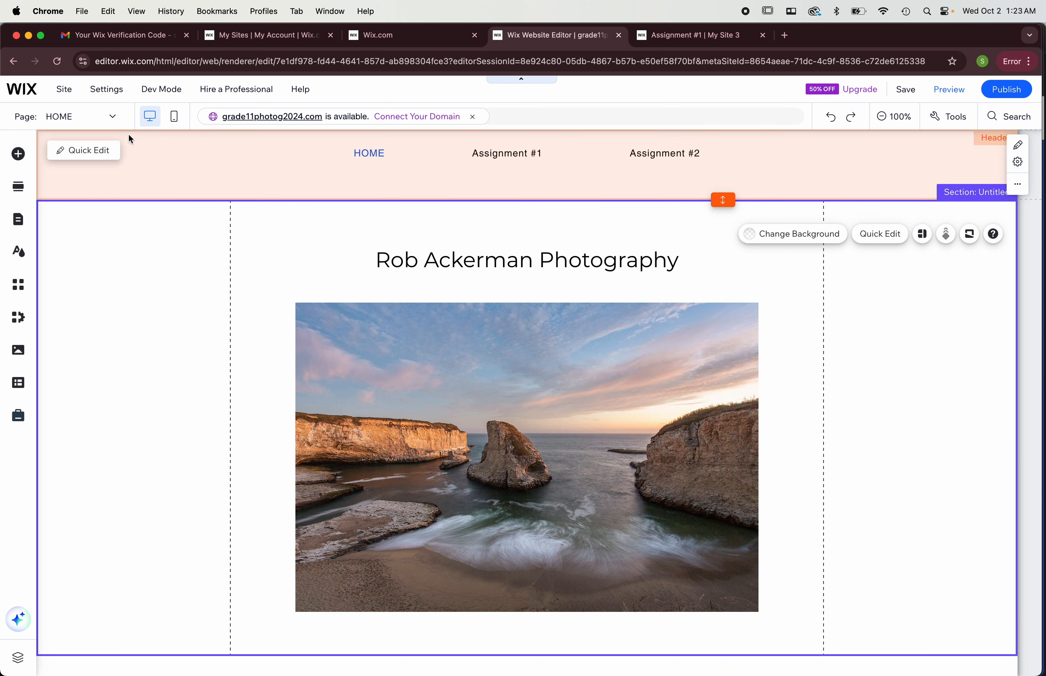
Step: Open Assignment #1 for editing and examine the available elements, including galleries, menus, forms, video and music, and decorative shapes
left_click(111, 117)
left_click(77, 158)
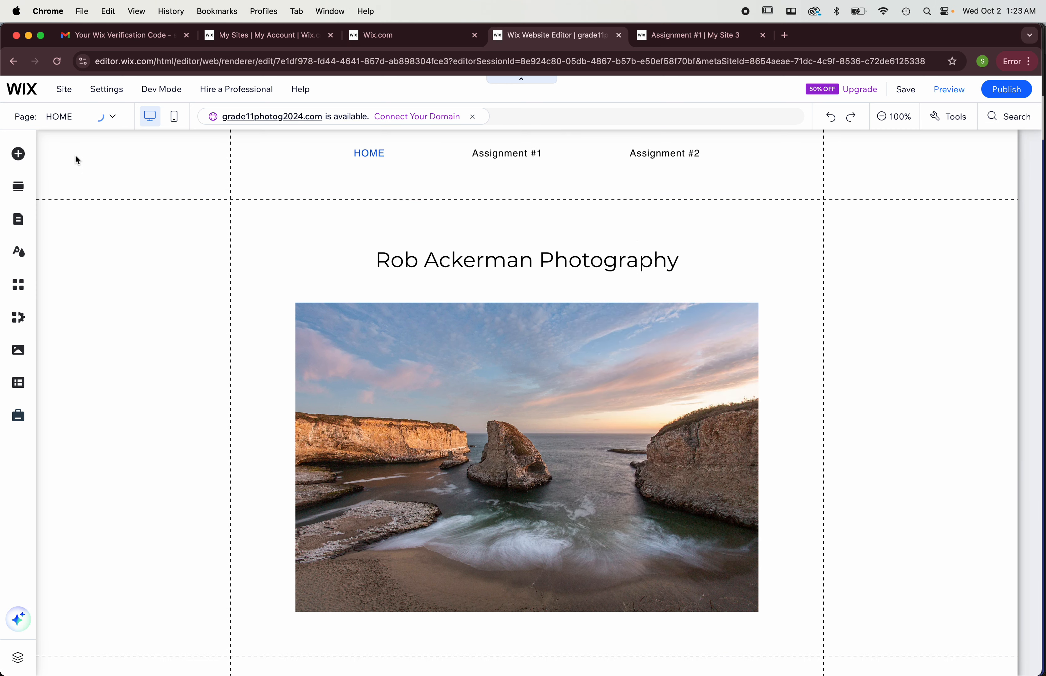
left_click(17, 155)
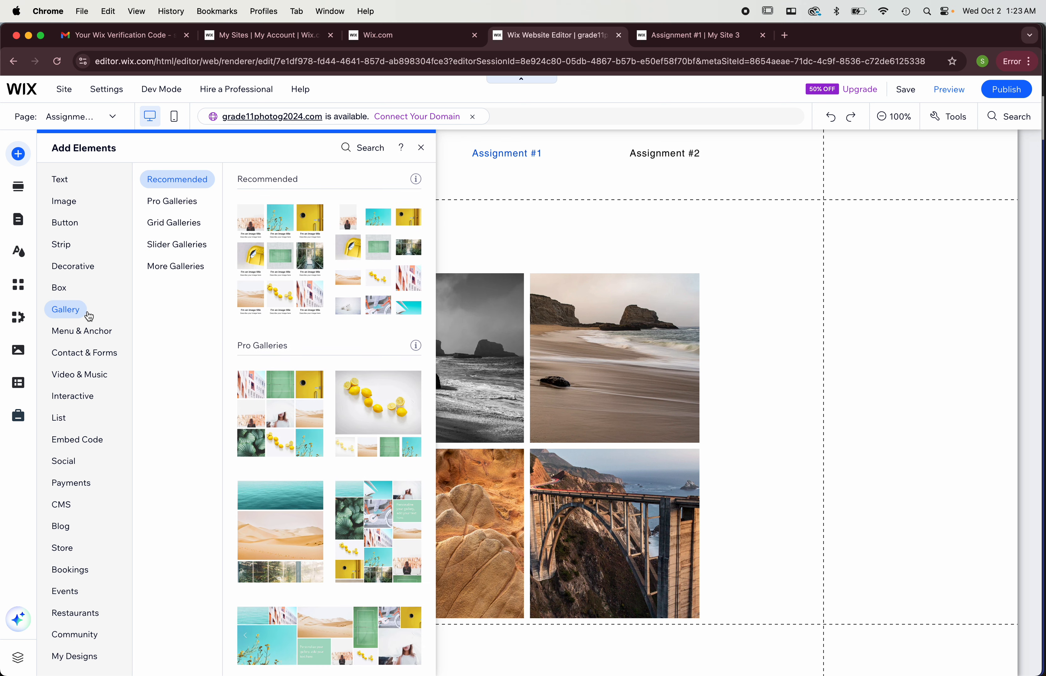
mouse_move(88, 337)
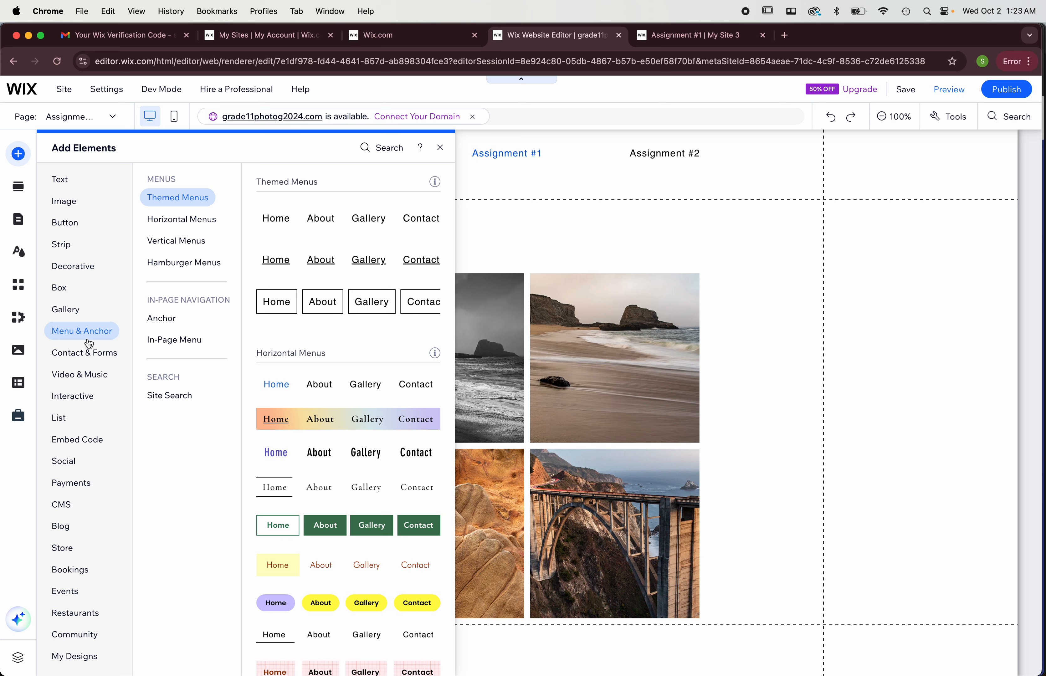
left_click(94, 378)
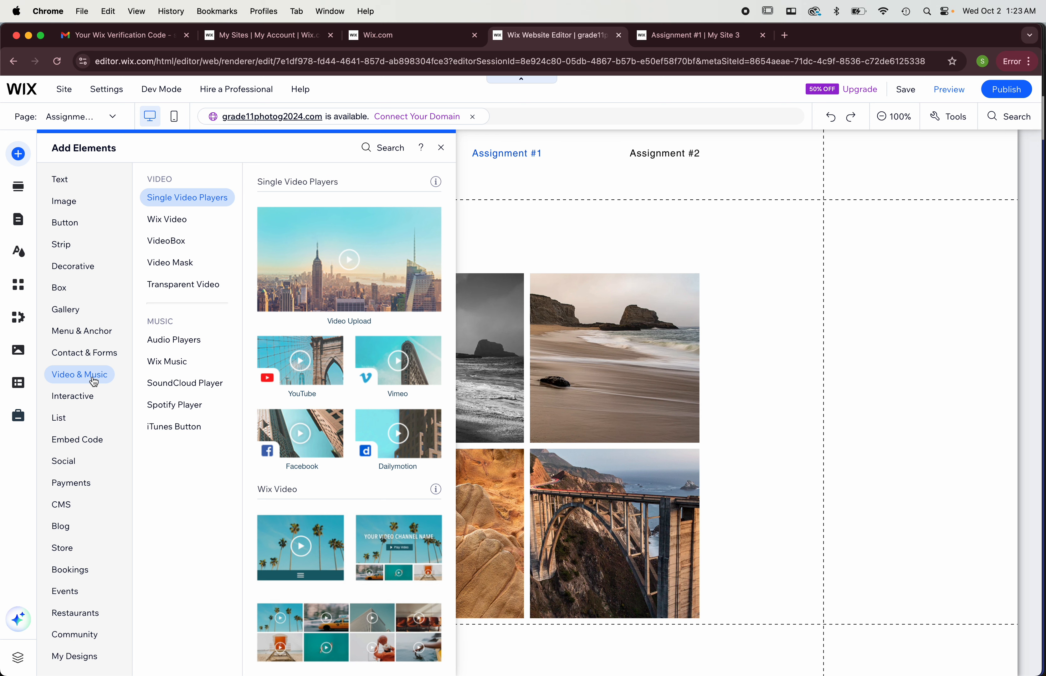
left_click(86, 569)
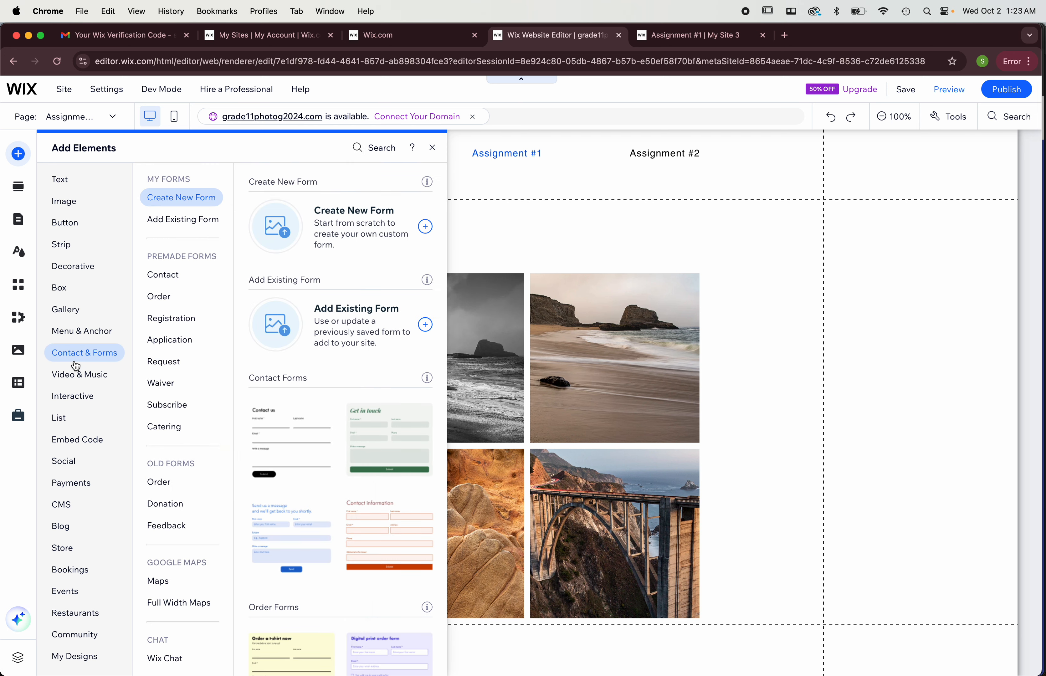
mouse_move(85, 275)
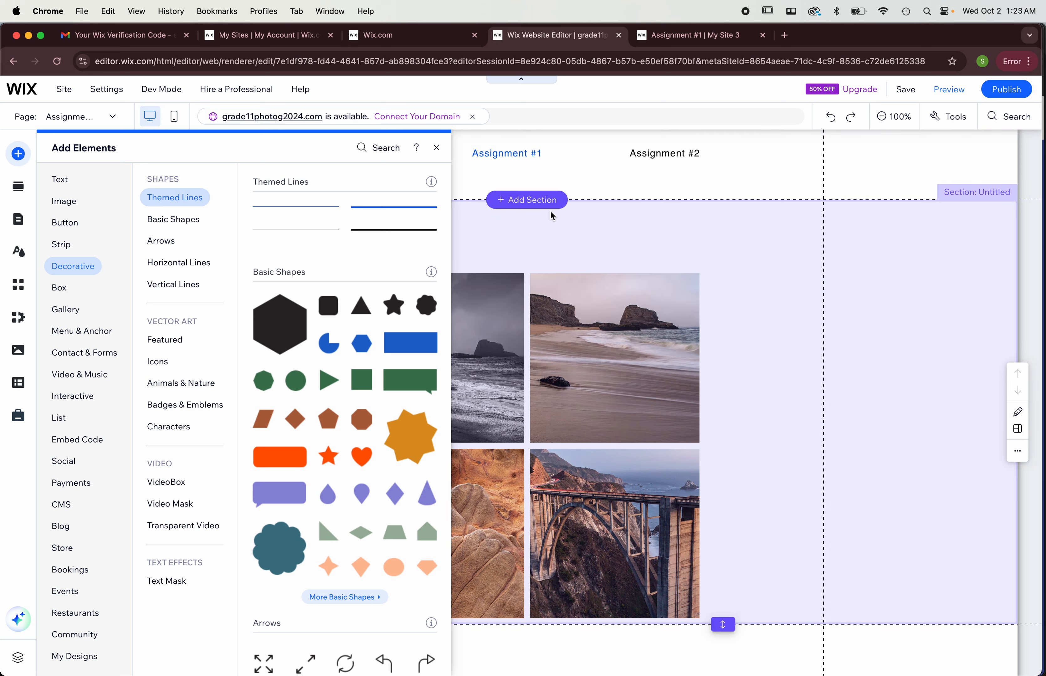
left_click(749, 255)
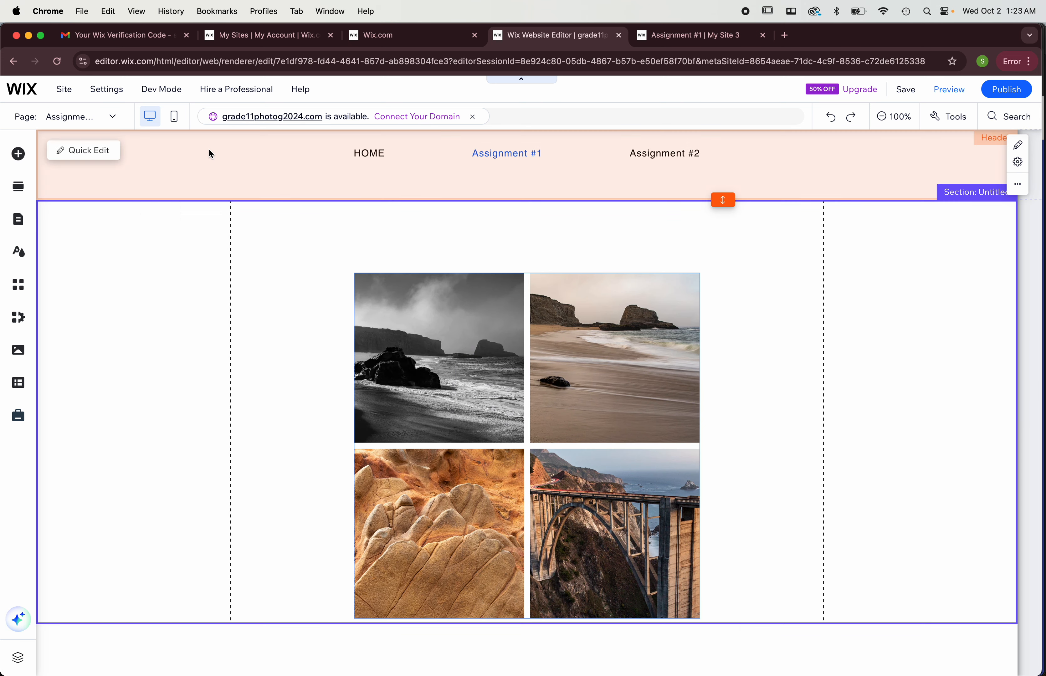
Step: Add a blank page to the site menu and name it About
left_click(105, 118)
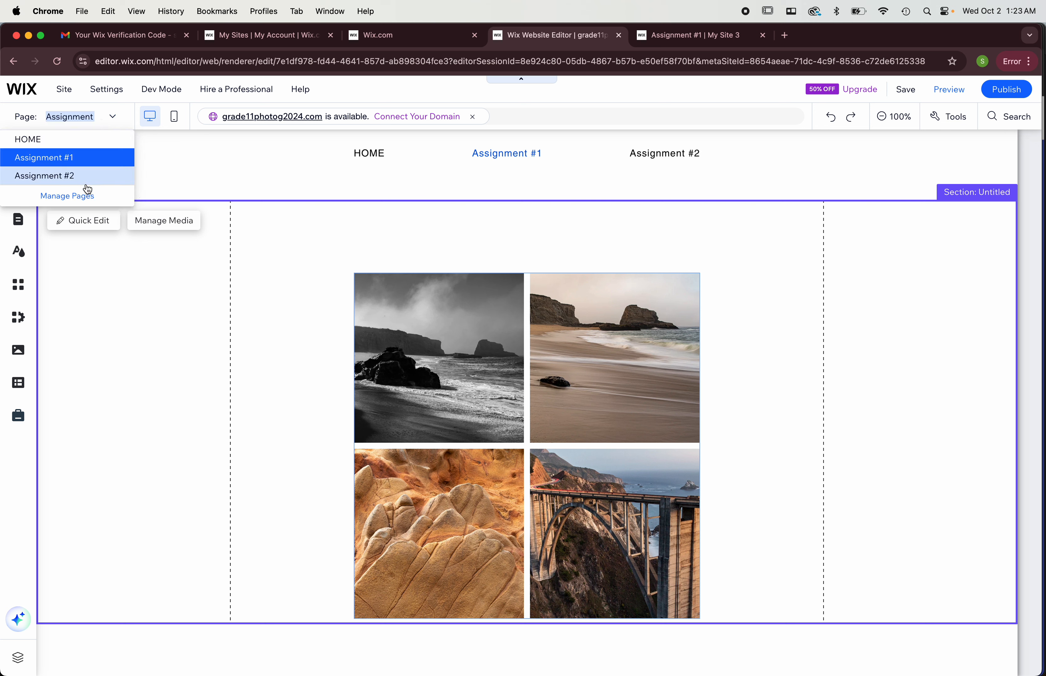
left_click(88, 196)
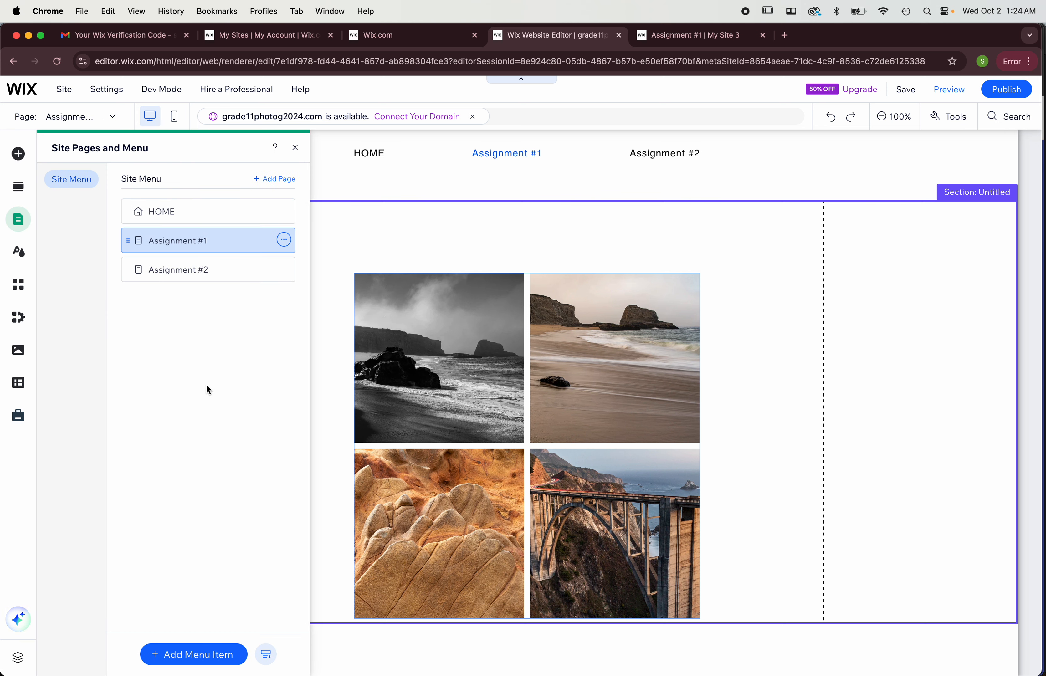
left_click(204, 656)
left_click(303, 574)
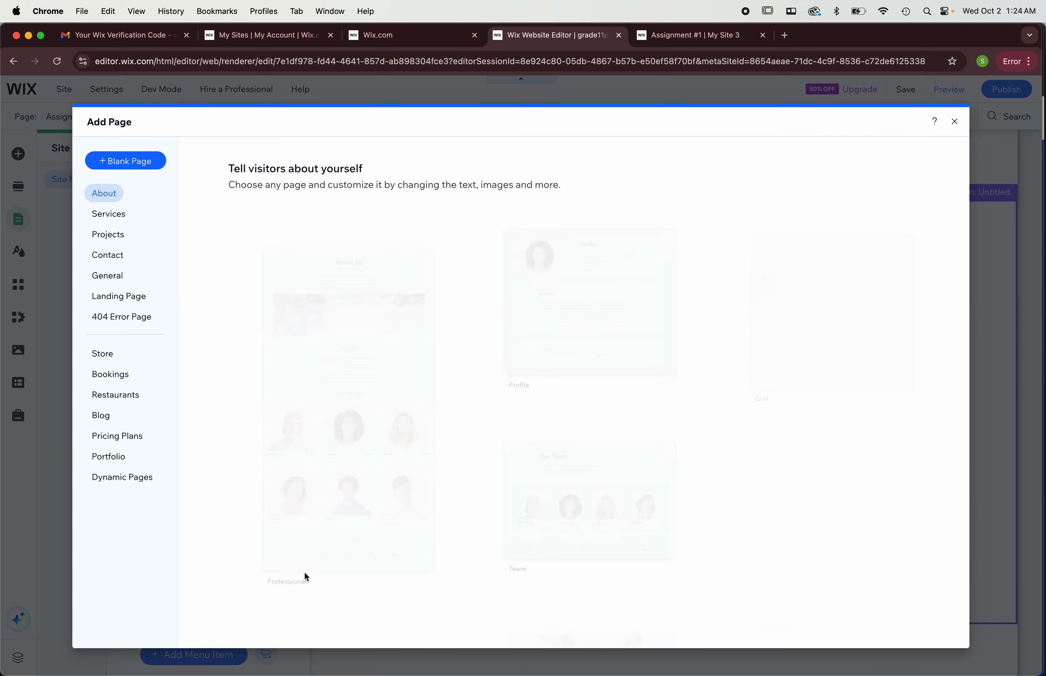
left_click(132, 161)
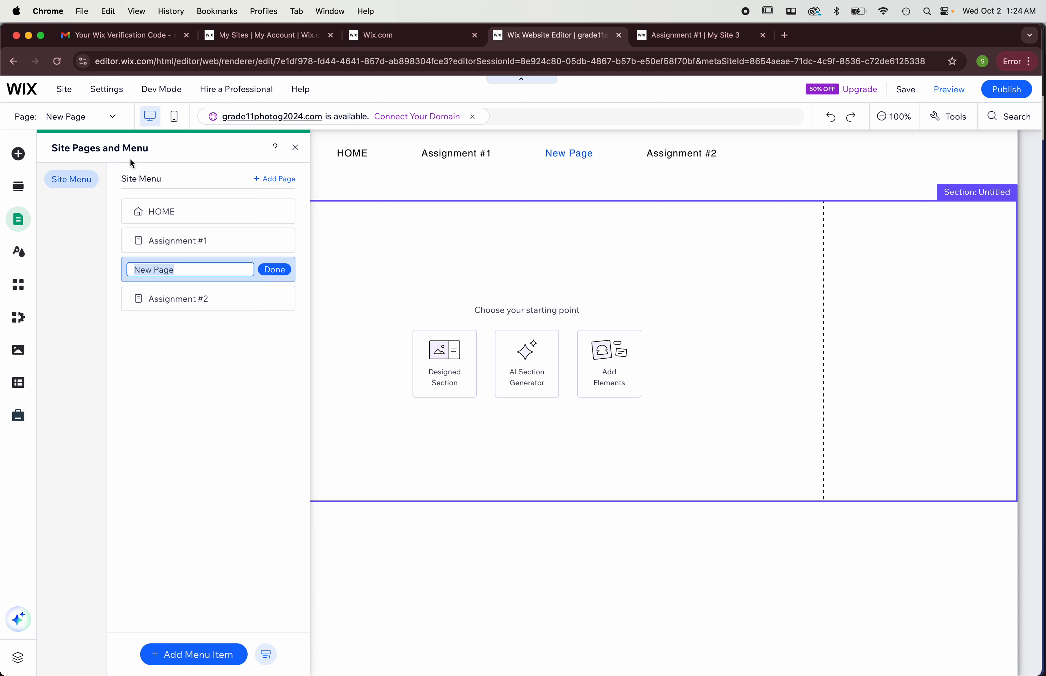
type("About")
left_click(274, 269)
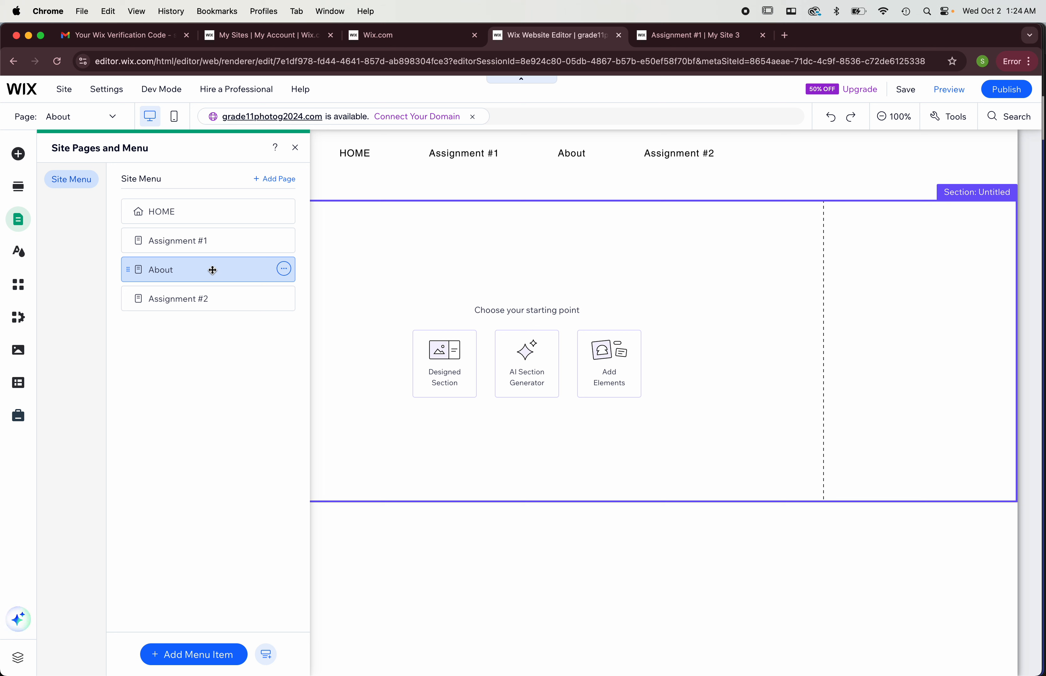
Step: Reorder the site menu so the About page comes last, after Assignment #2, and close the page manager
left_click_drag(180, 269, 192, 236)
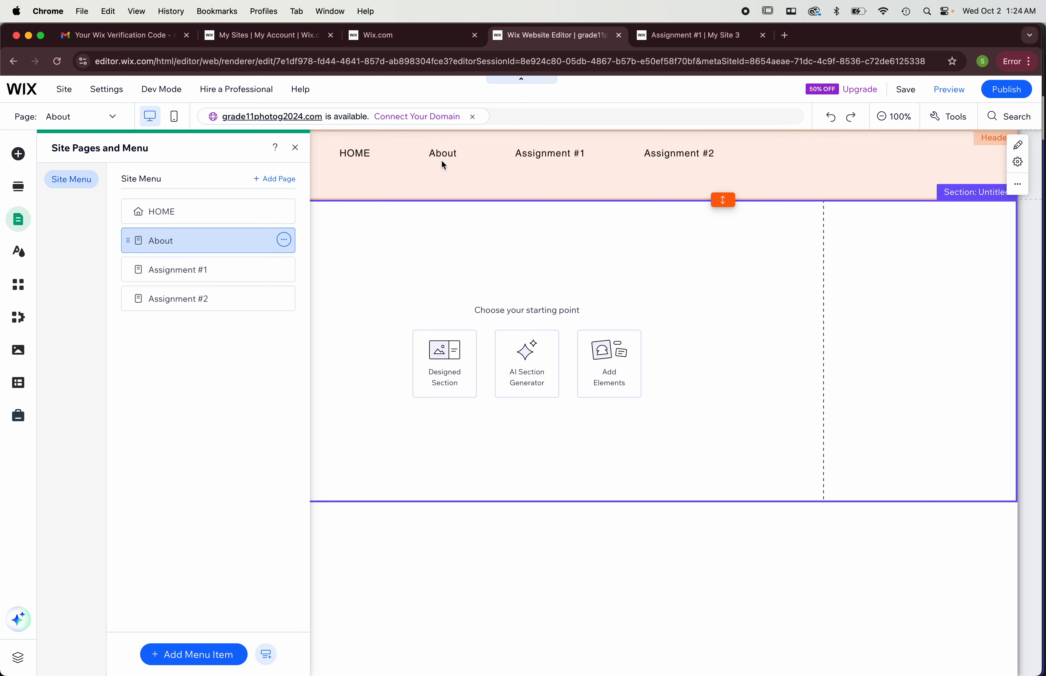
left_click_drag(201, 245, 196, 325)
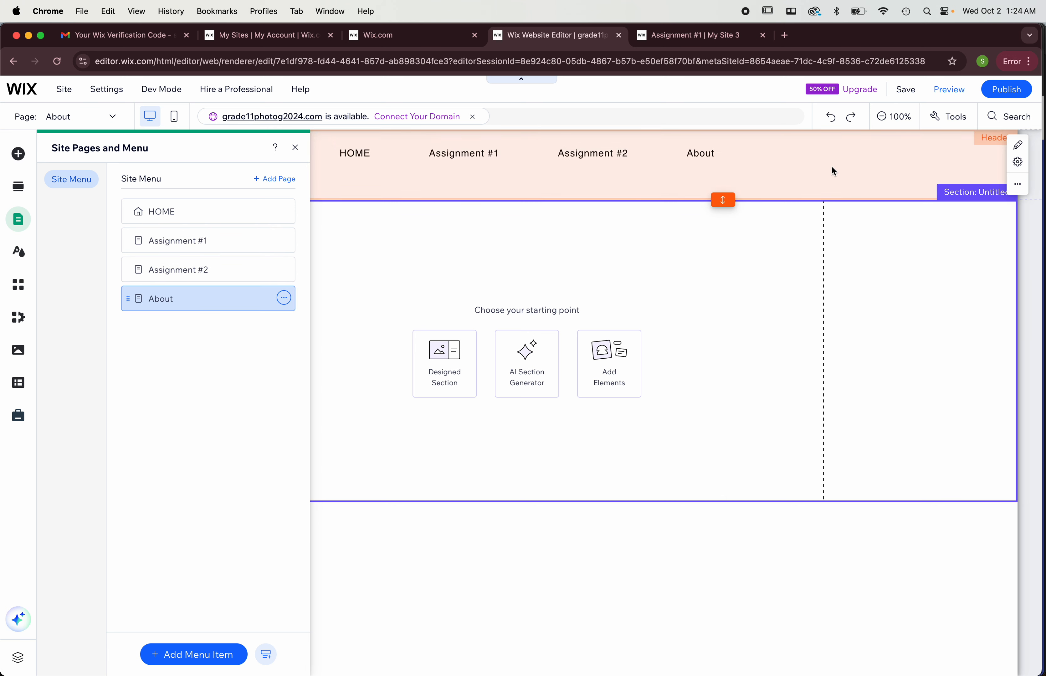
left_click(296, 148)
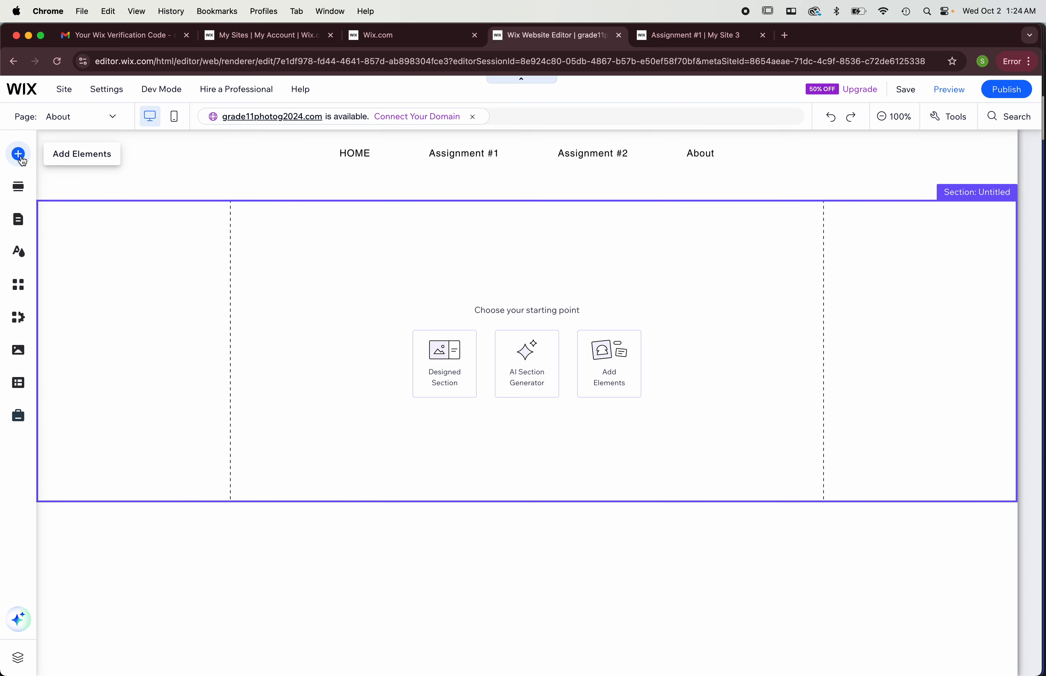
Step: Add a Heading 1 text element to the About page reading "Copy and paste your artist statement here!"
left_click(22, 161)
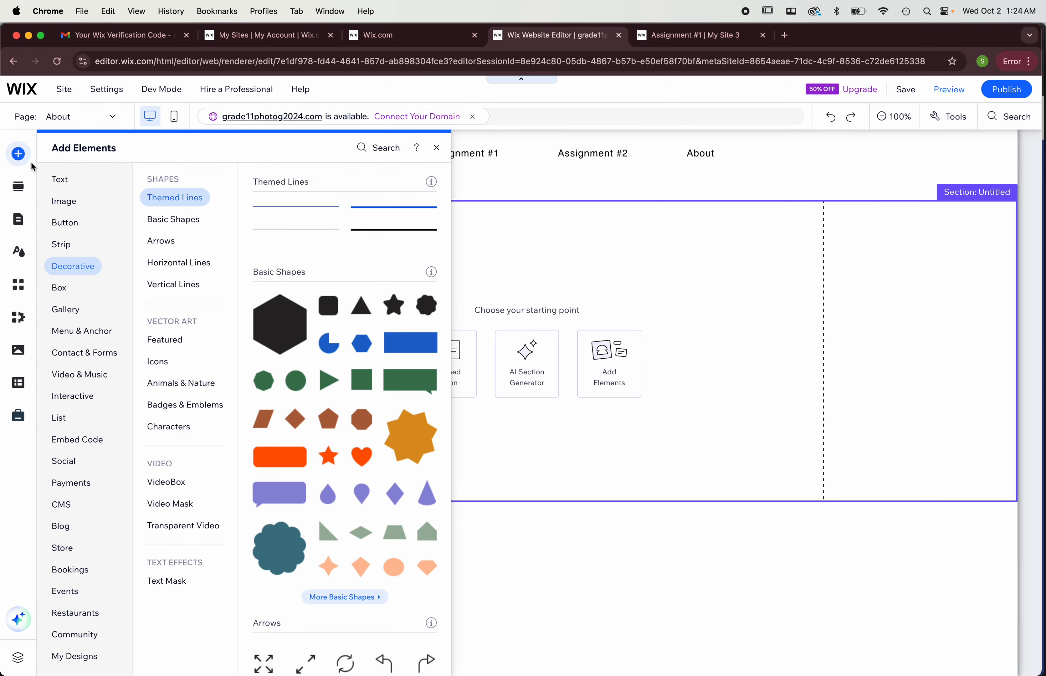
left_click(66, 182)
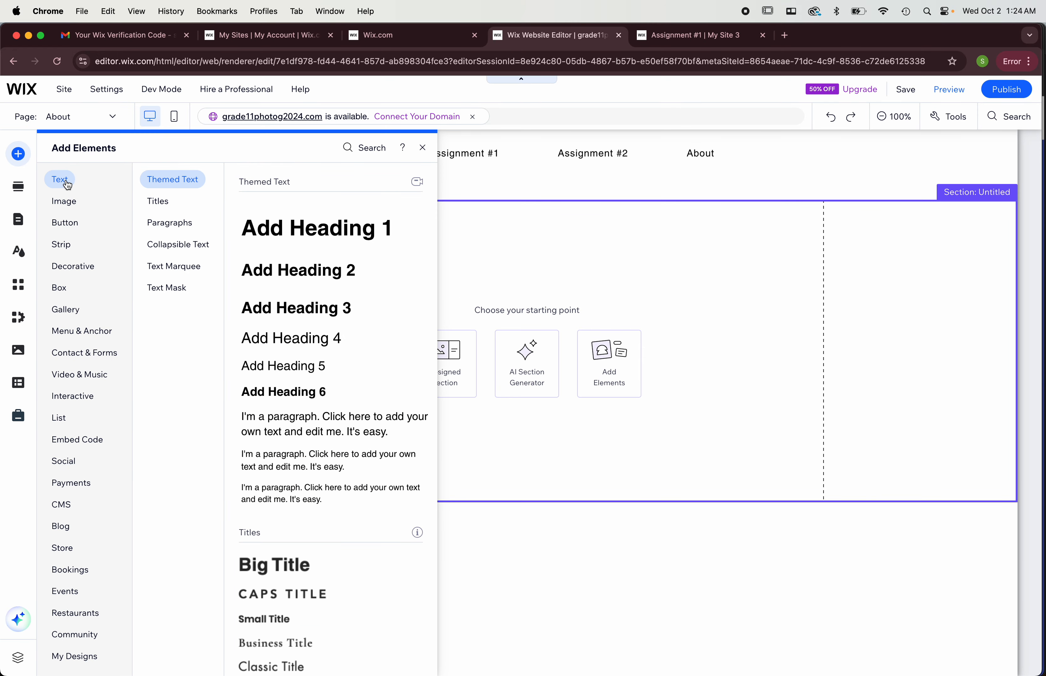
left_click(317, 226)
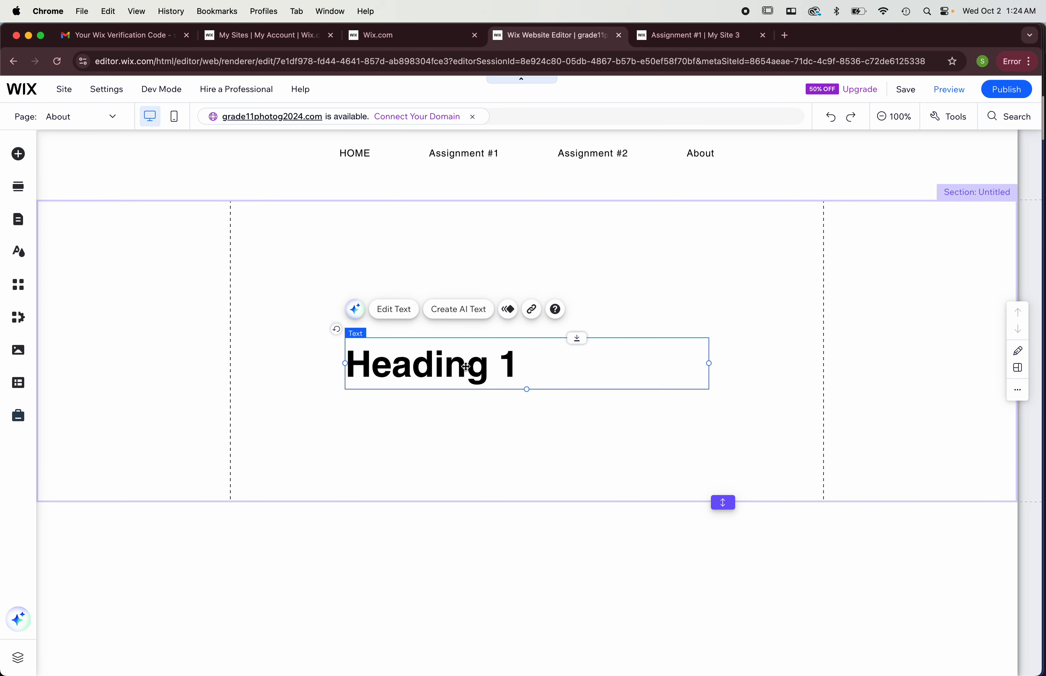
double_click(466, 366)
type("C")
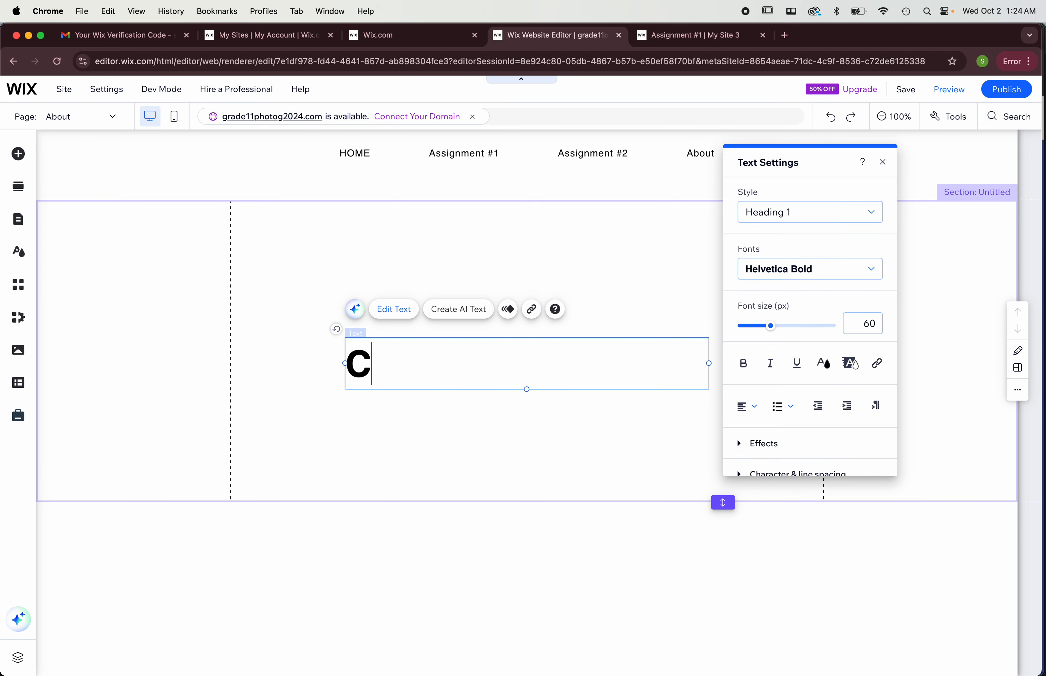
type("opy and paste")
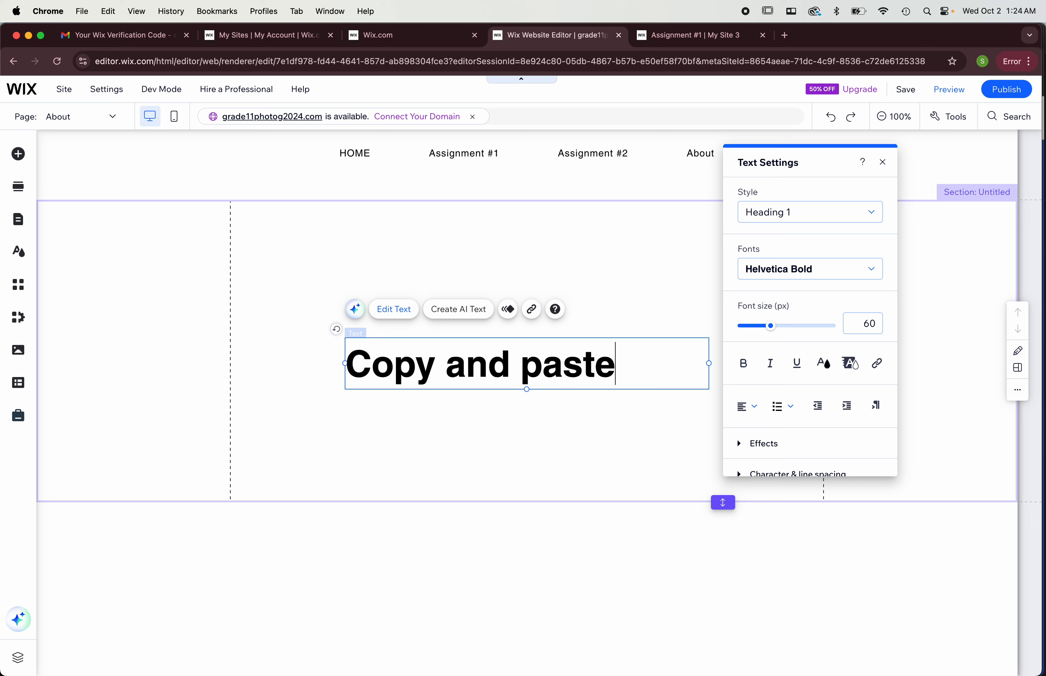
type(" your artist ")
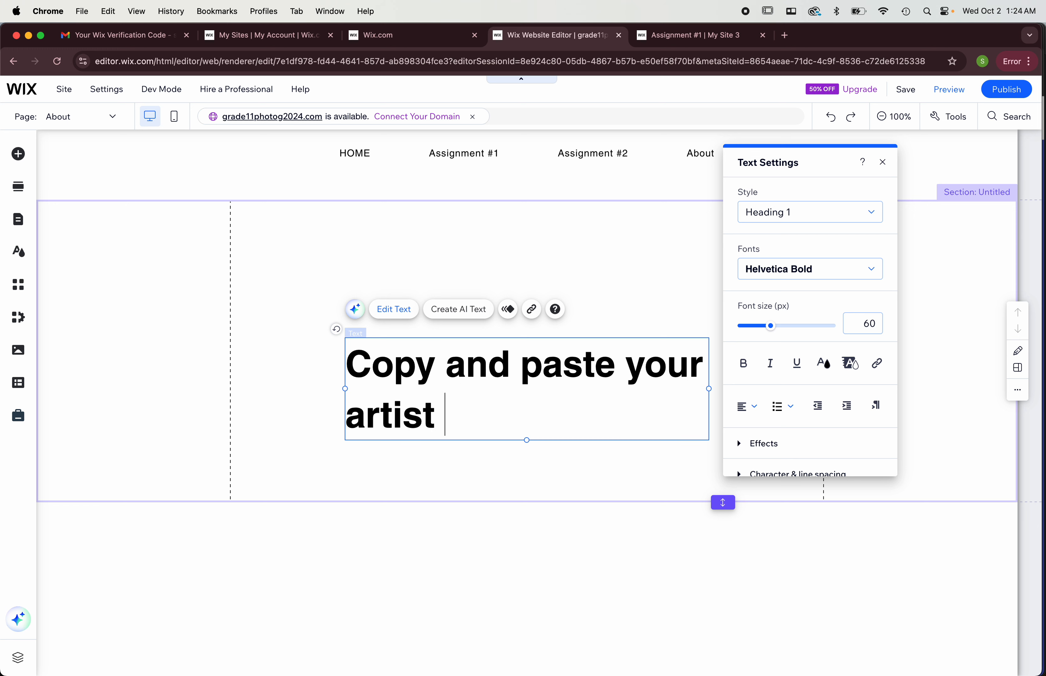
type("statement here!")
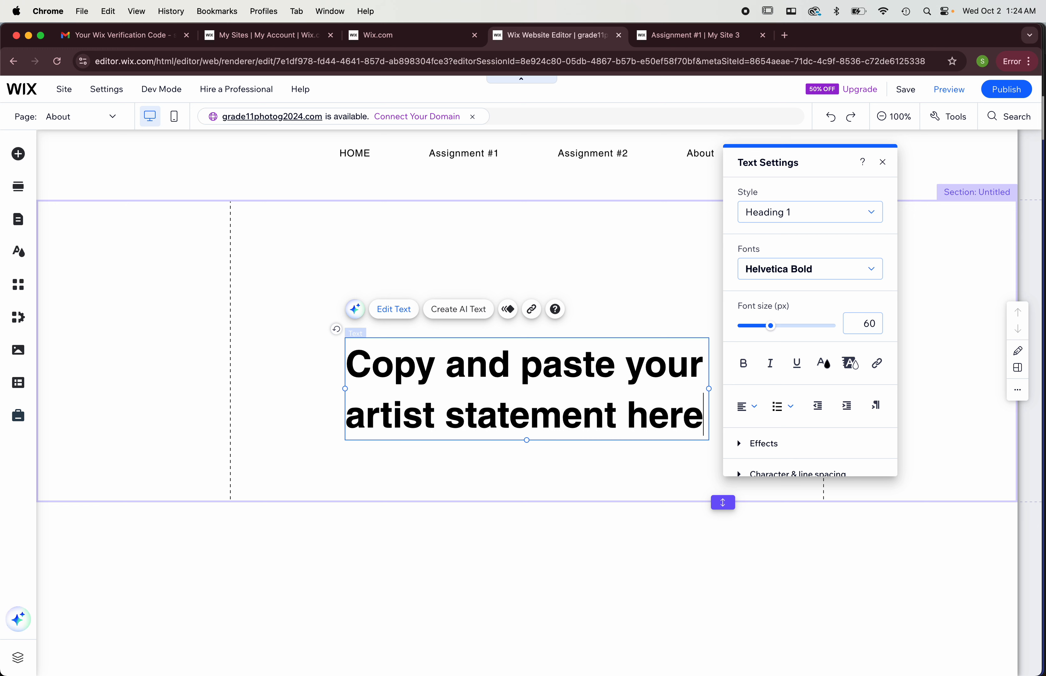
Step: Below a blank line in the heading text, add three lines reading "stuff" and a final line reading "etc..."
key("Return")
key("Return")
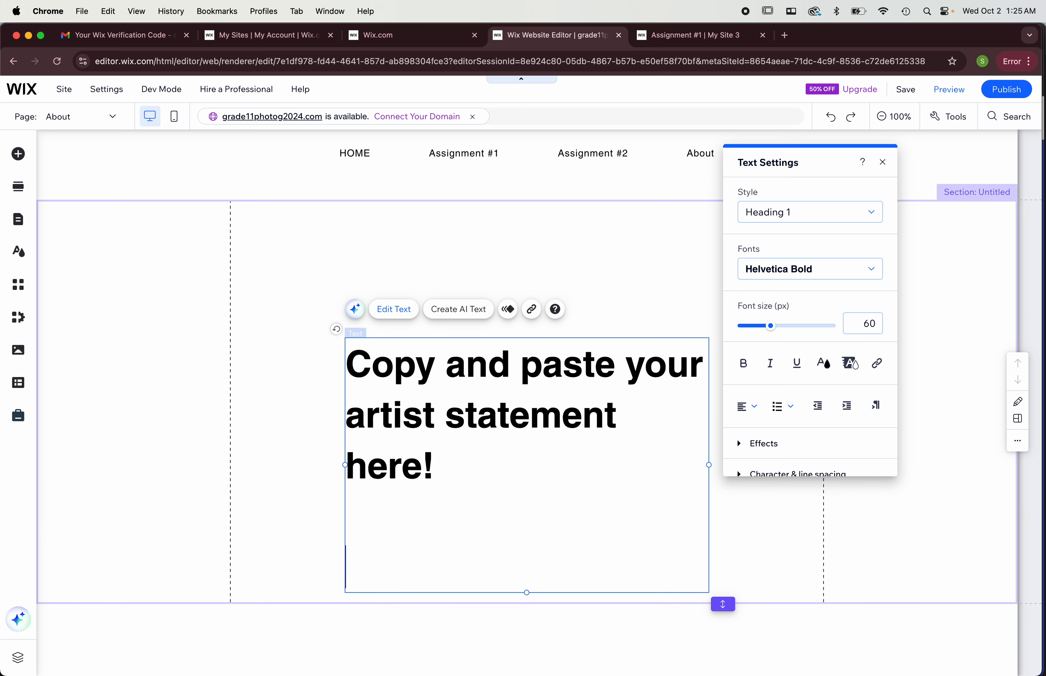
type("stuff")
key("Return")
type("stuff")
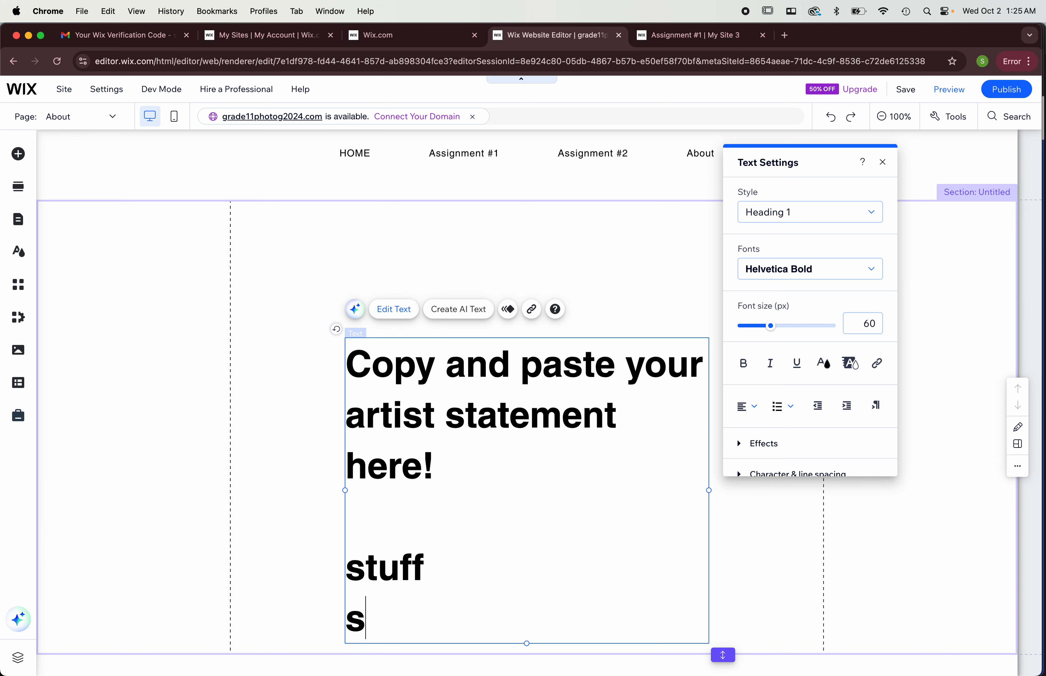
key("Return")
type("stuff")
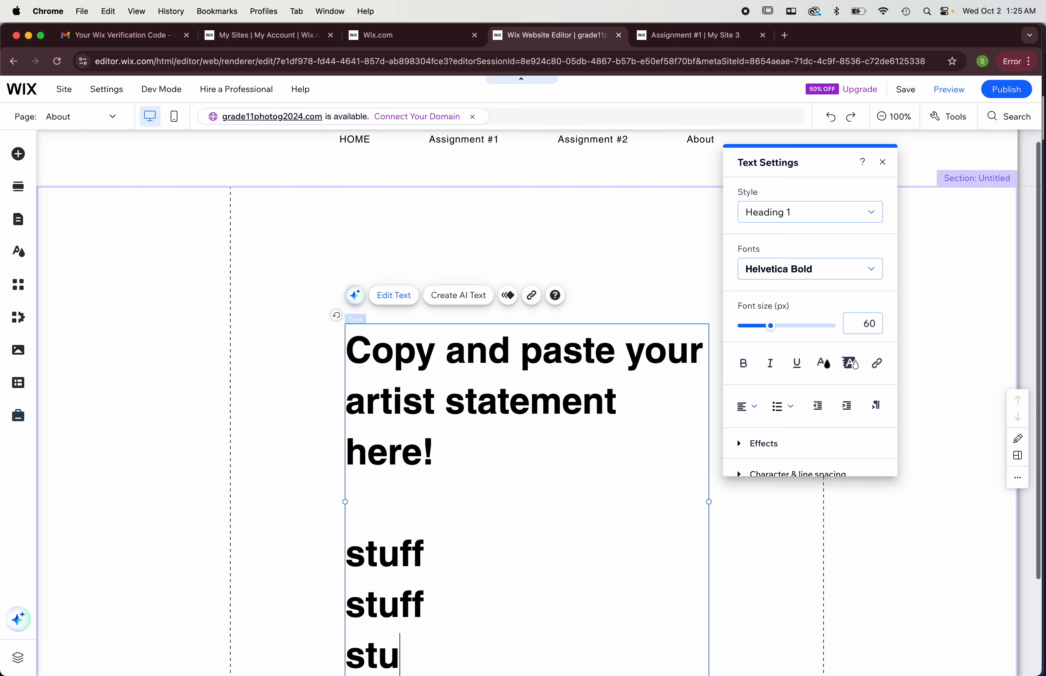
key("Return")
type("etc...")
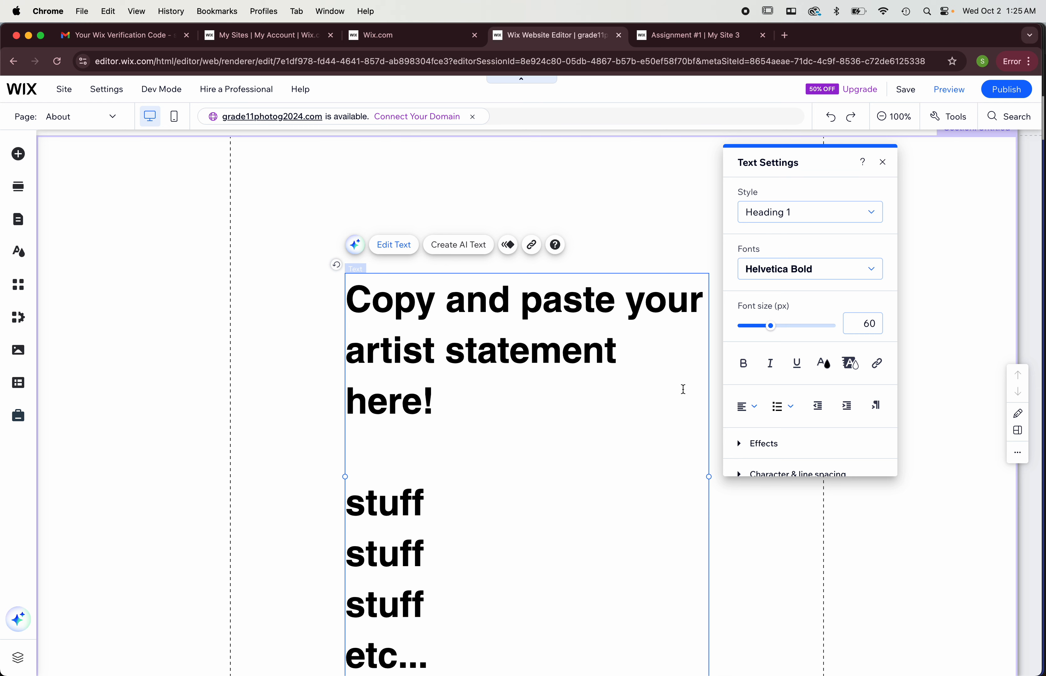
Step: Preview the About page with its large statement text, ending back in the editor
left_click(913, 271)
left_click(956, 98)
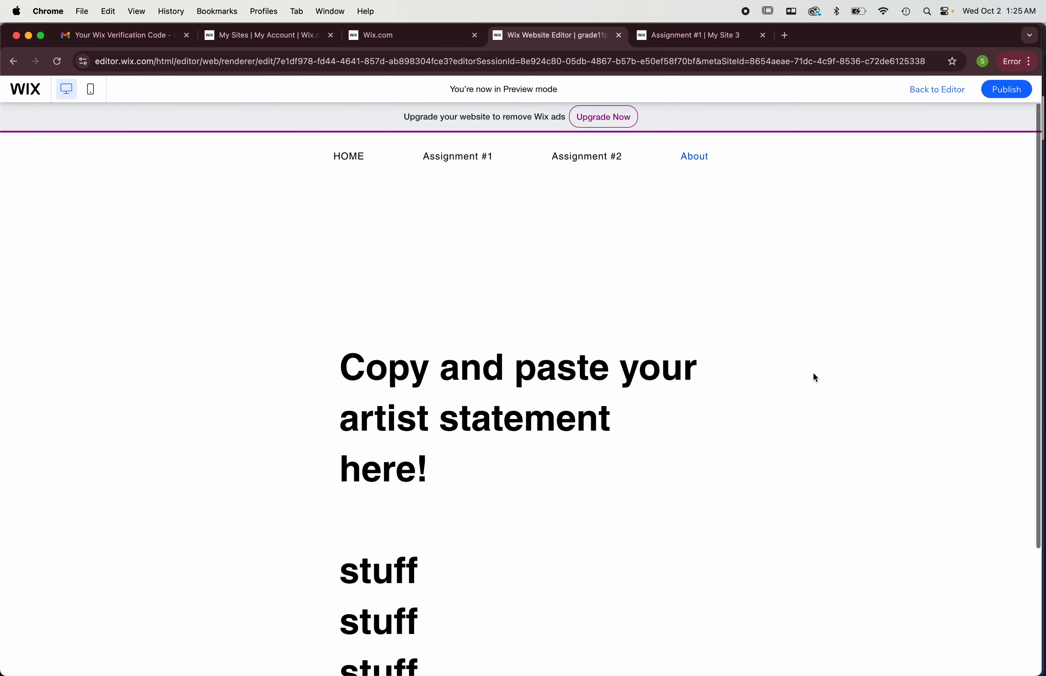
left_click(953, 93)
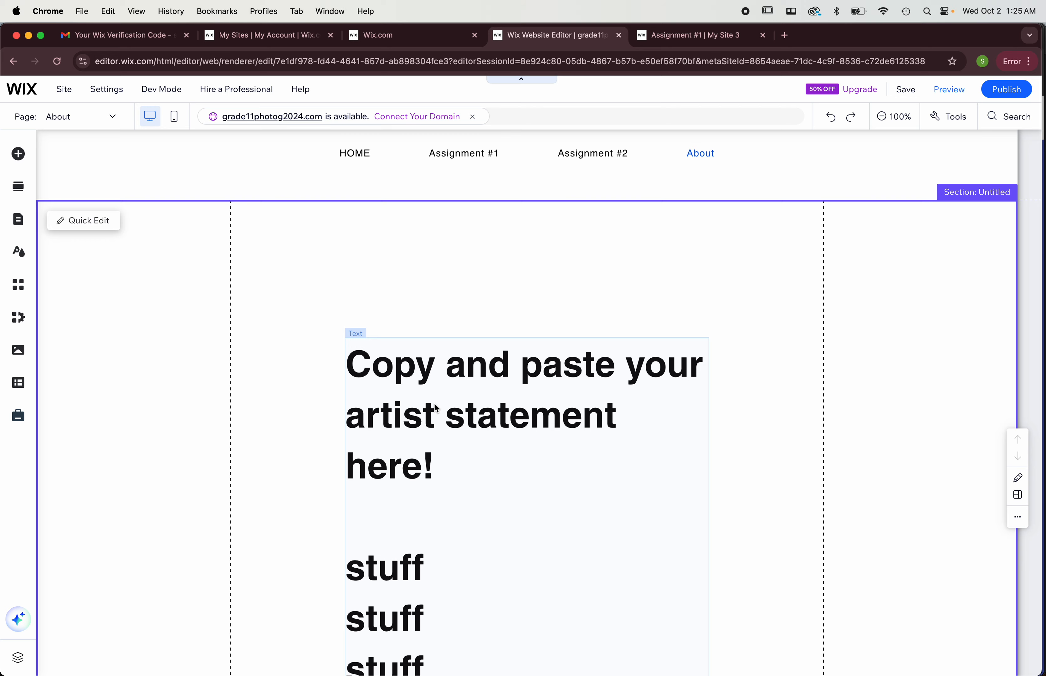
Step: Select all the text in the About page's statement and reduce its font size to 31 px
left_click(430, 408)
double_click(430, 408)
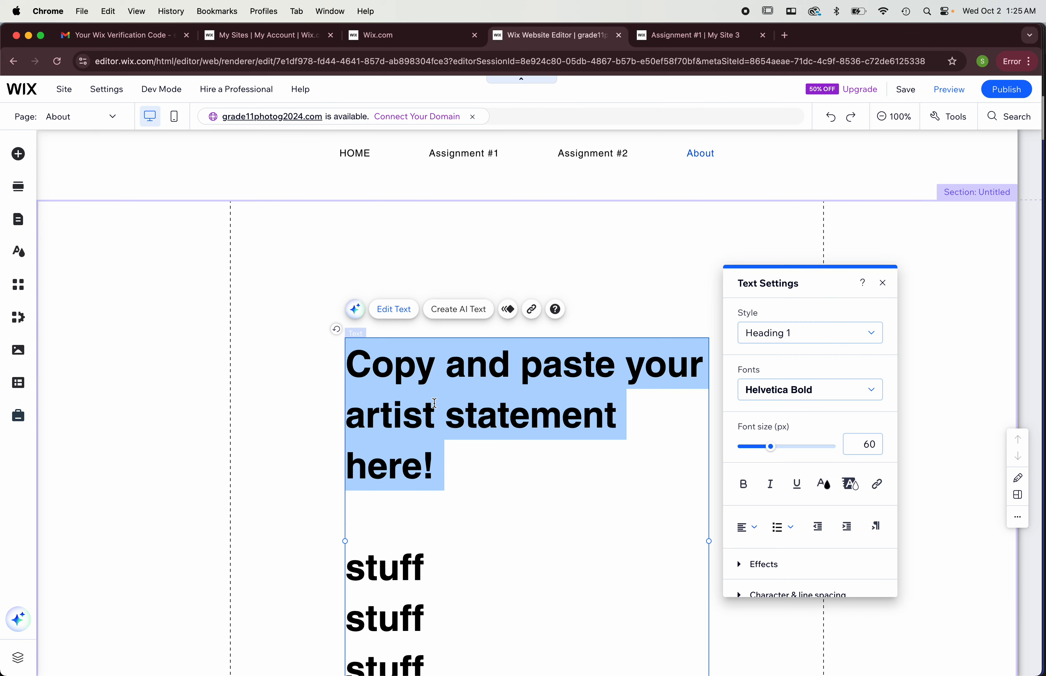
scroll(439, 594, "down", 3)
left_click_drag(439, 609, 346, 256)
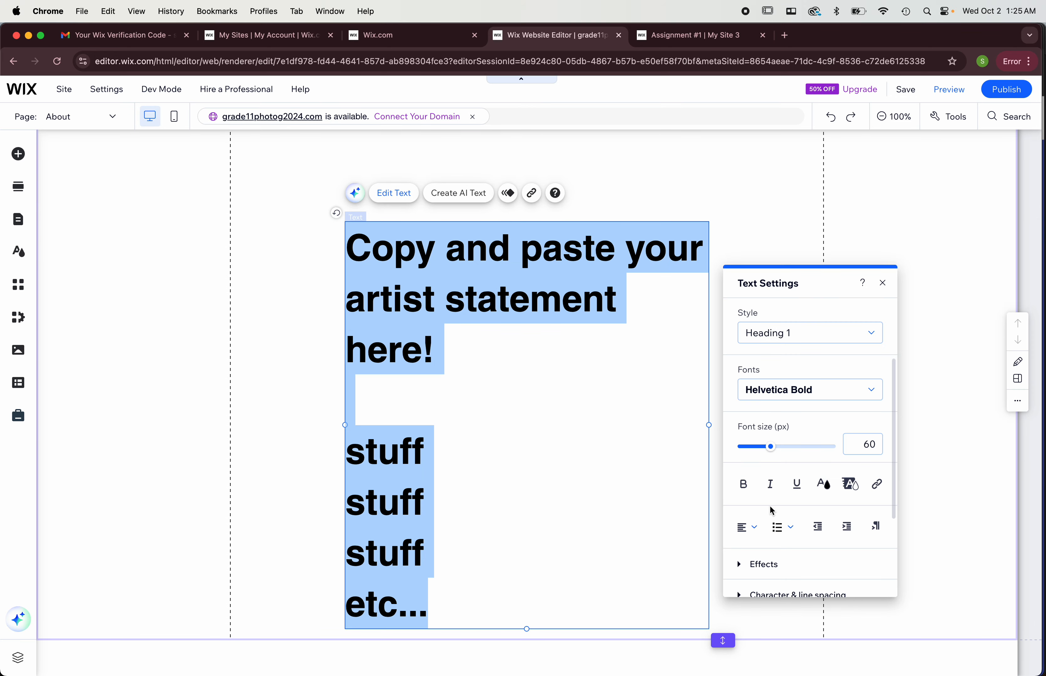
left_click(770, 449)
left_click_drag(770, 453, 754, 449)
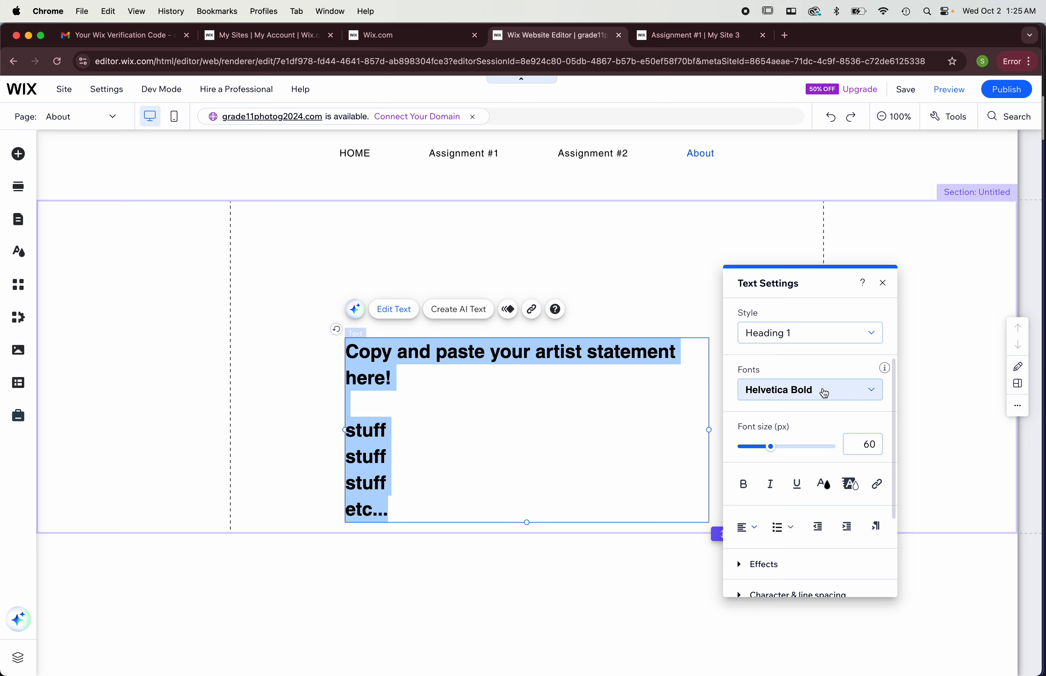
Step: Change the selected statement text to Helvetica Light and reduce its font size further to suit body text
left_click(822, 390)
left_click(801, 435)
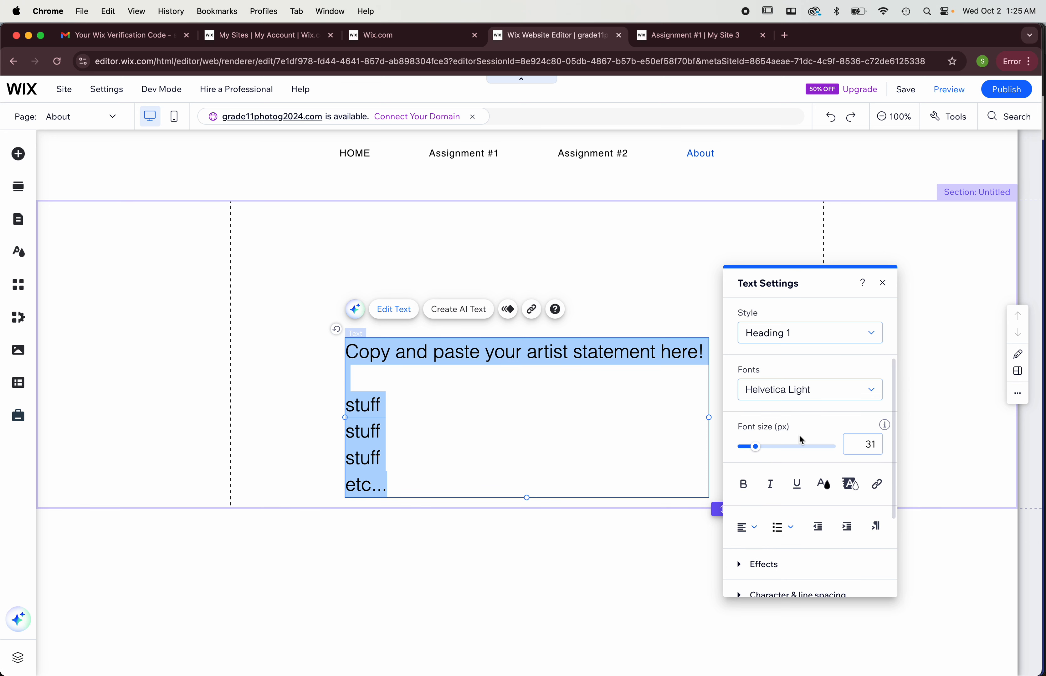
left_click(755, 447)
left_click_drag(754, 447, 747, 448)
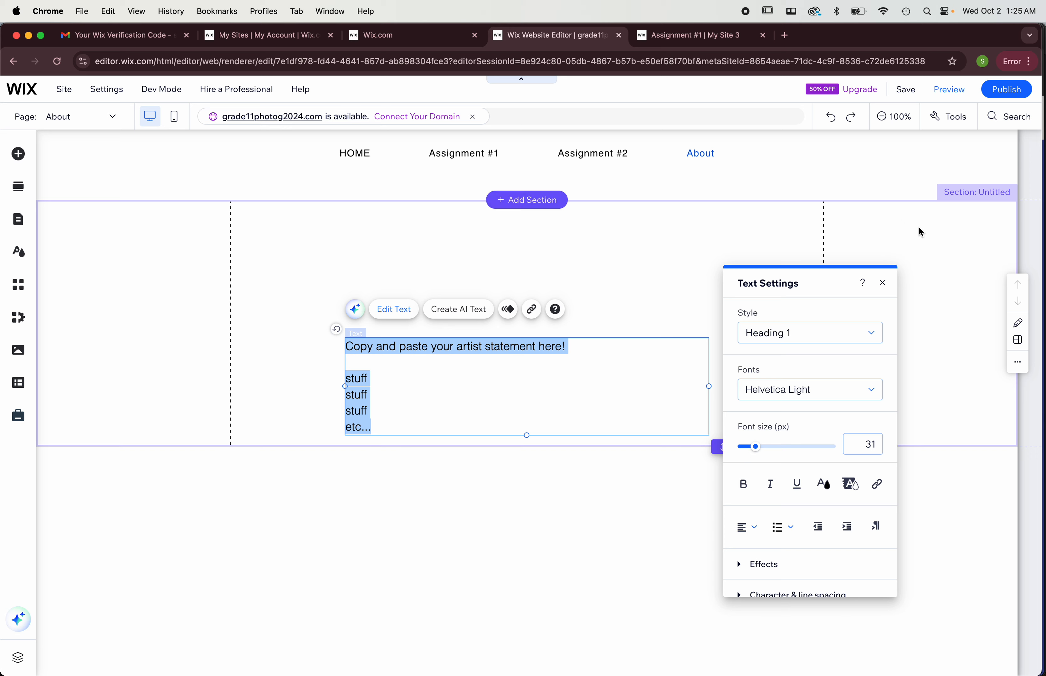
Step: Preview the restyled About page and publish the site, ending back in the editor
left_click(933, 264)
left_click(952, 96)
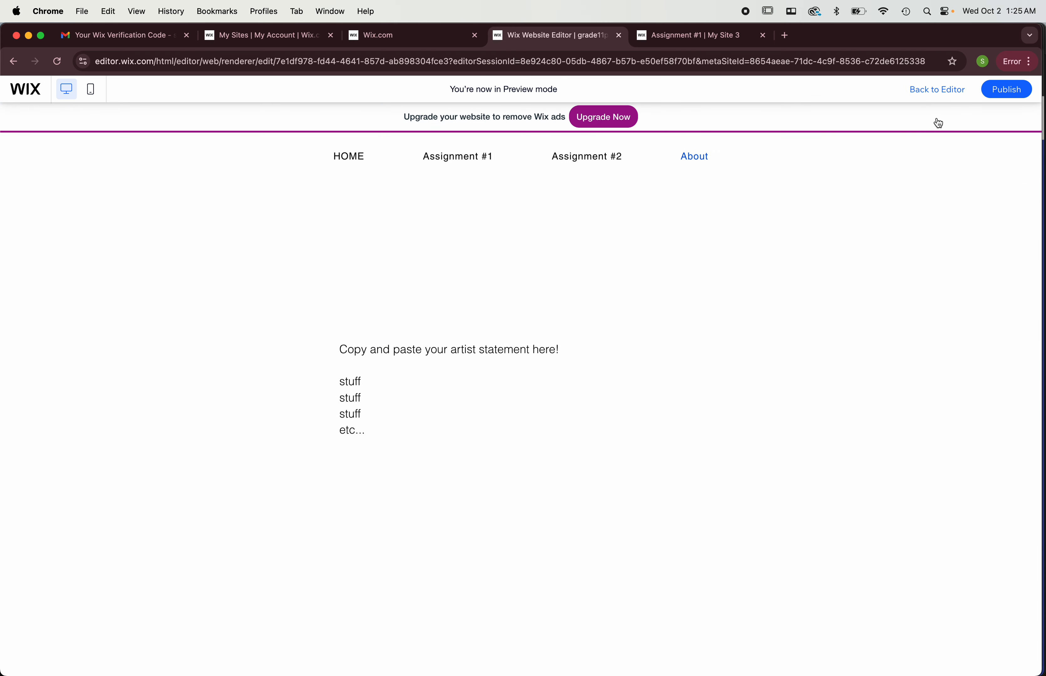
mouse_move(1006, 98)
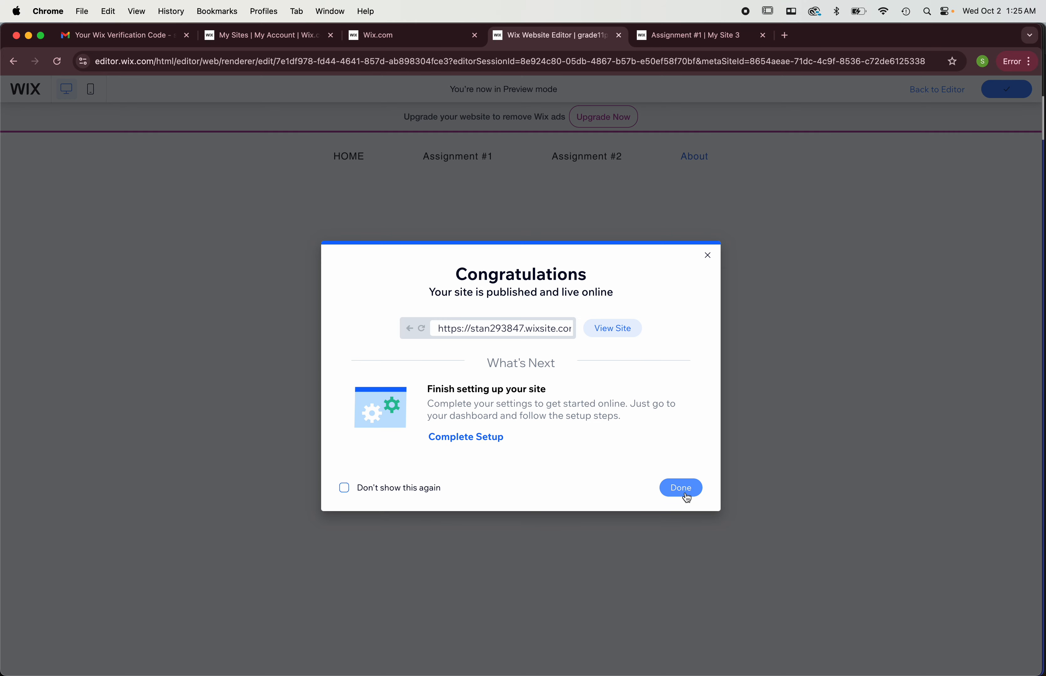
left_click(685, 491)
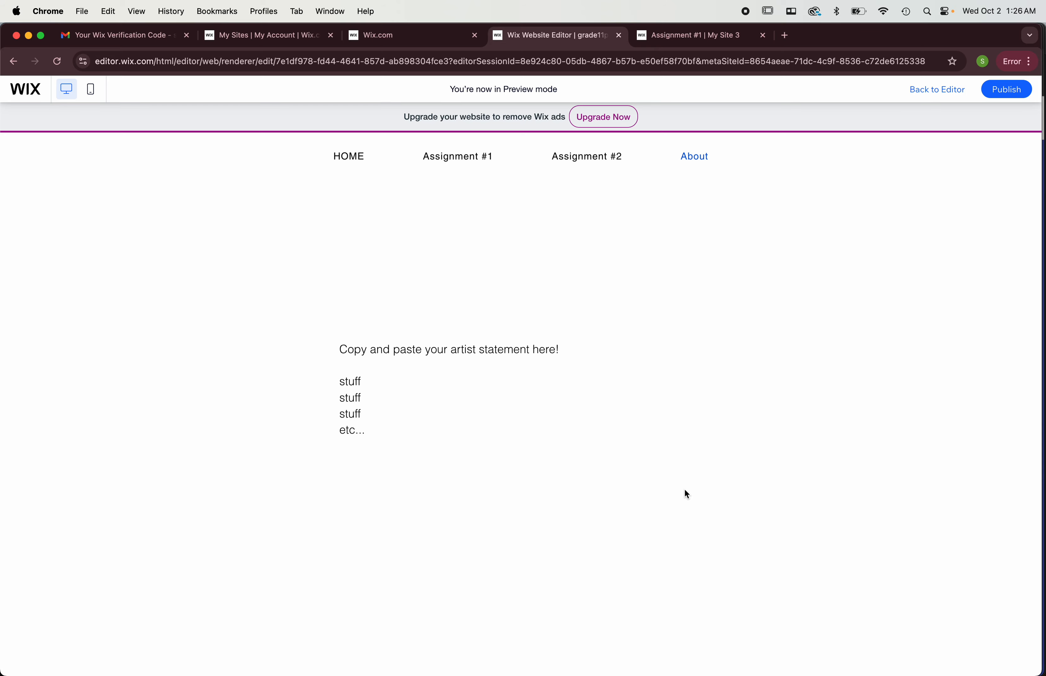
left_click(941, 90)
Step: Compare the editor's web address with the open published site and check its header menu, ending back in the editor
left_click(405, 67)
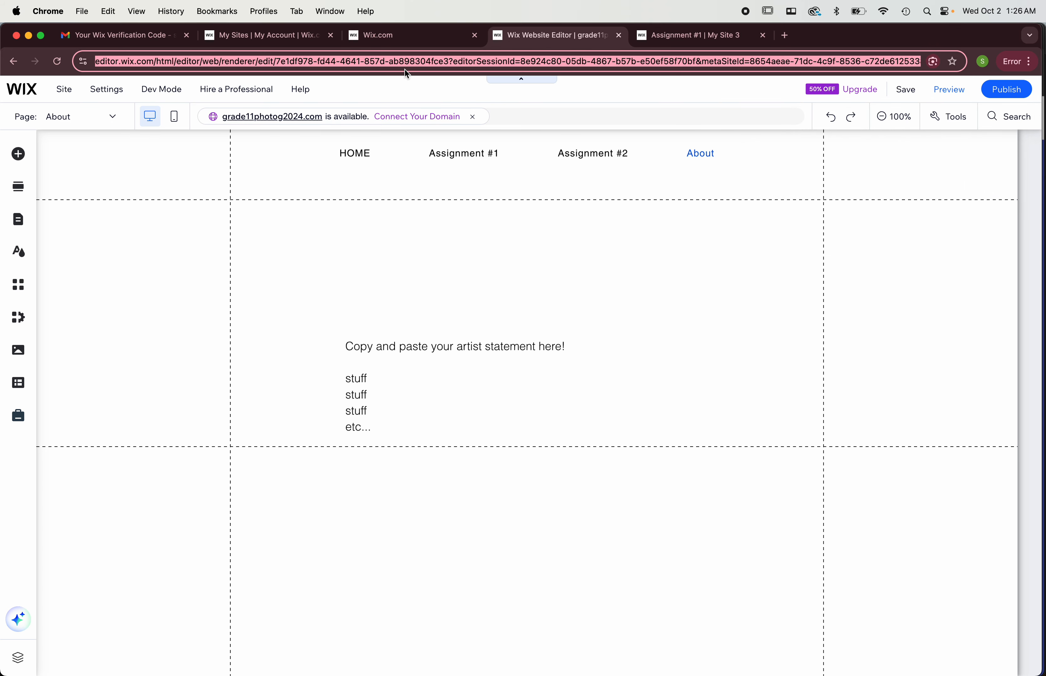
left_click(712, 38)
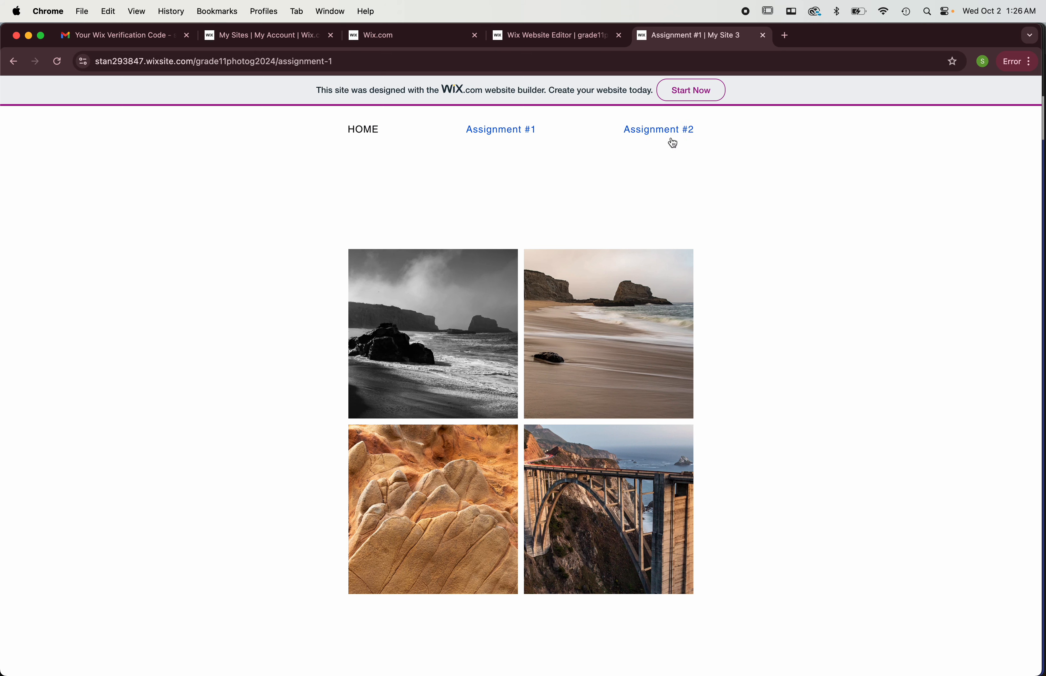
left_click(569, 36)
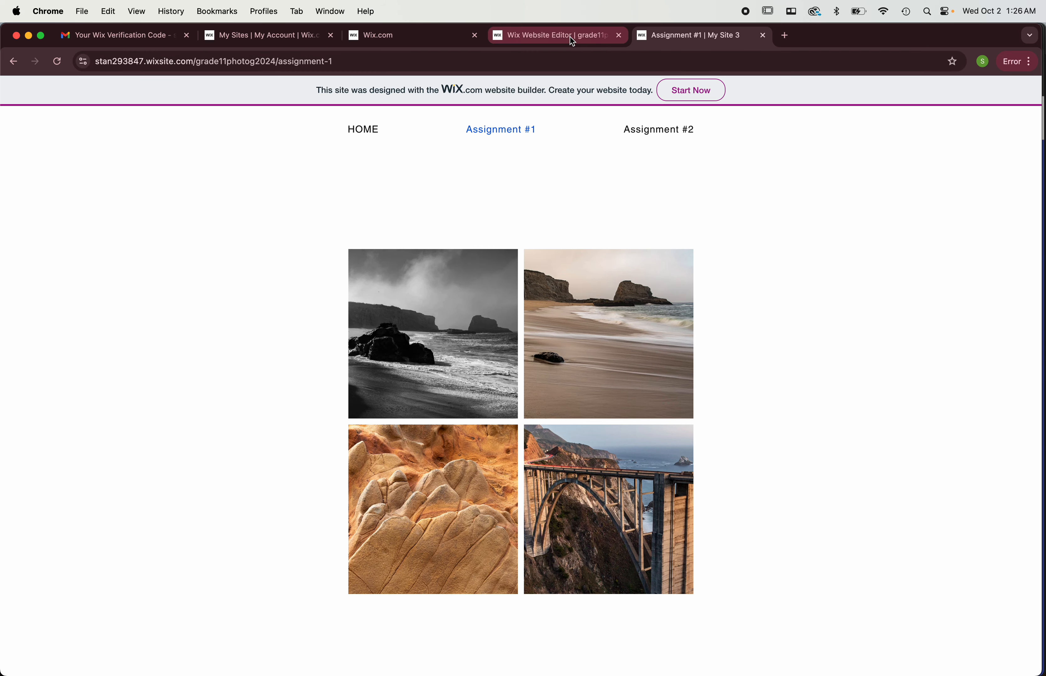
Step: Publish the site again, reload the published site's tab and open its About page
left_click(992, 87)
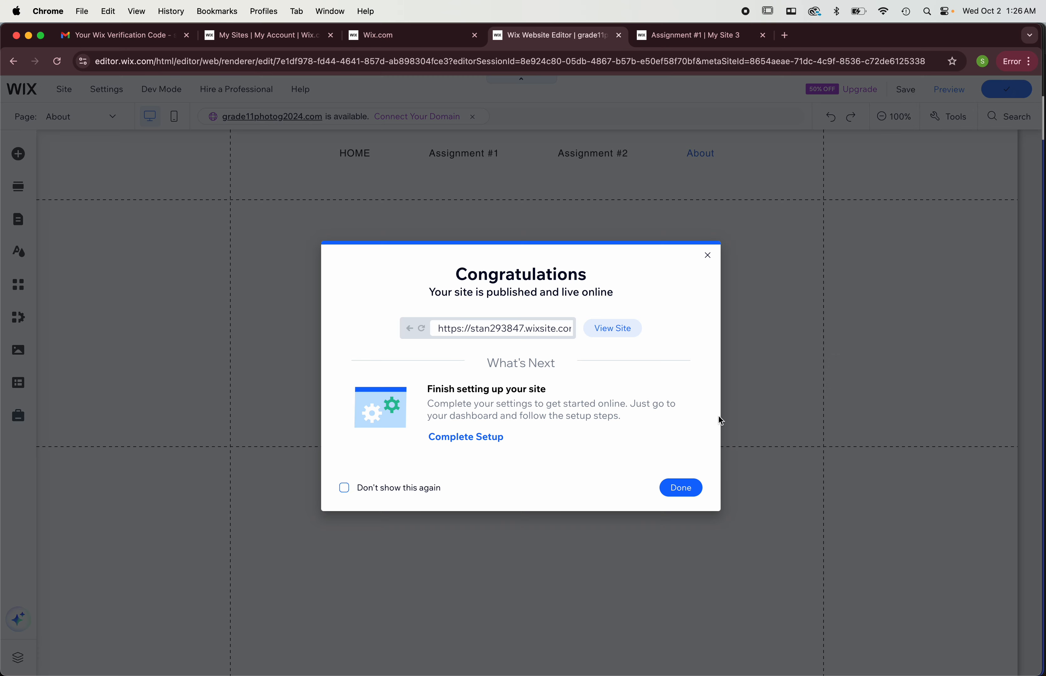
left_click(682, 488)
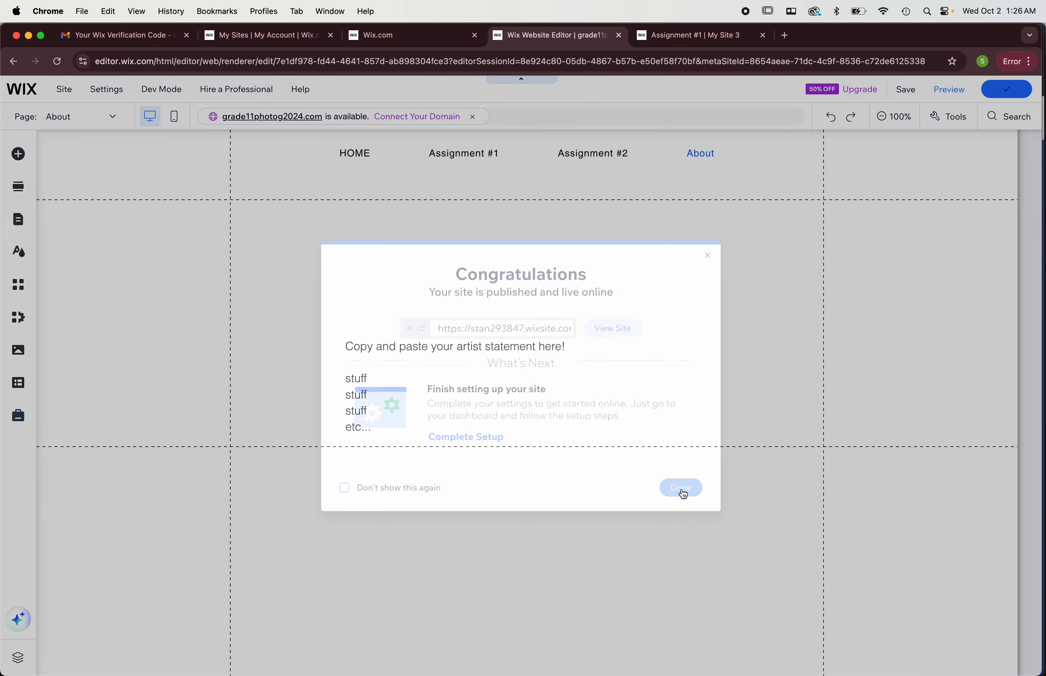
left_click(673, 36)
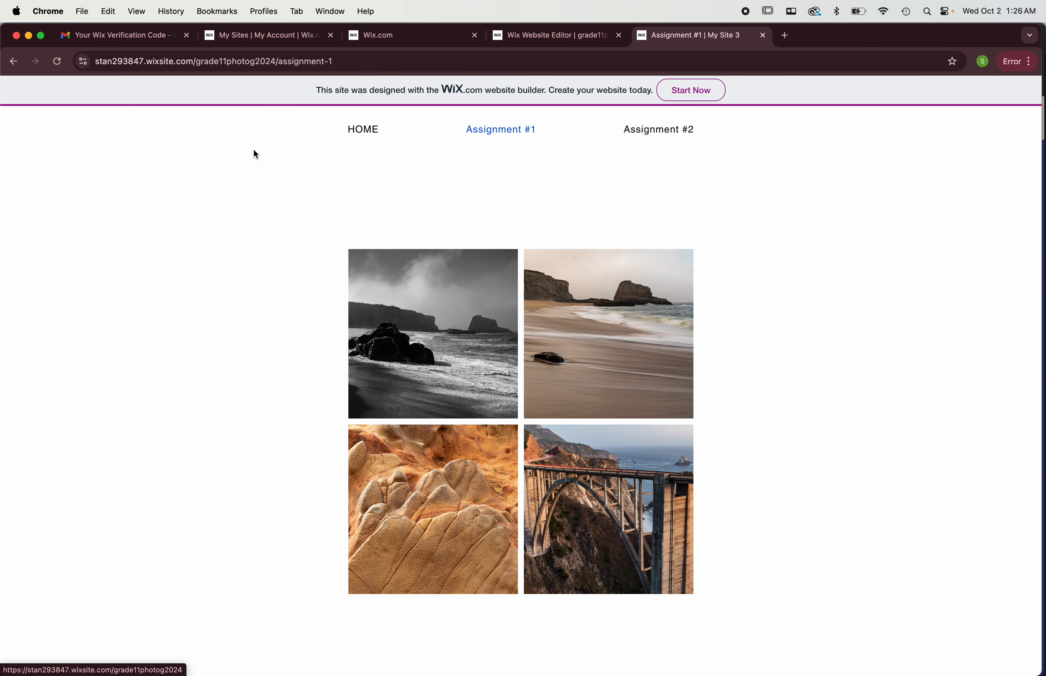
left_click(59, 62)
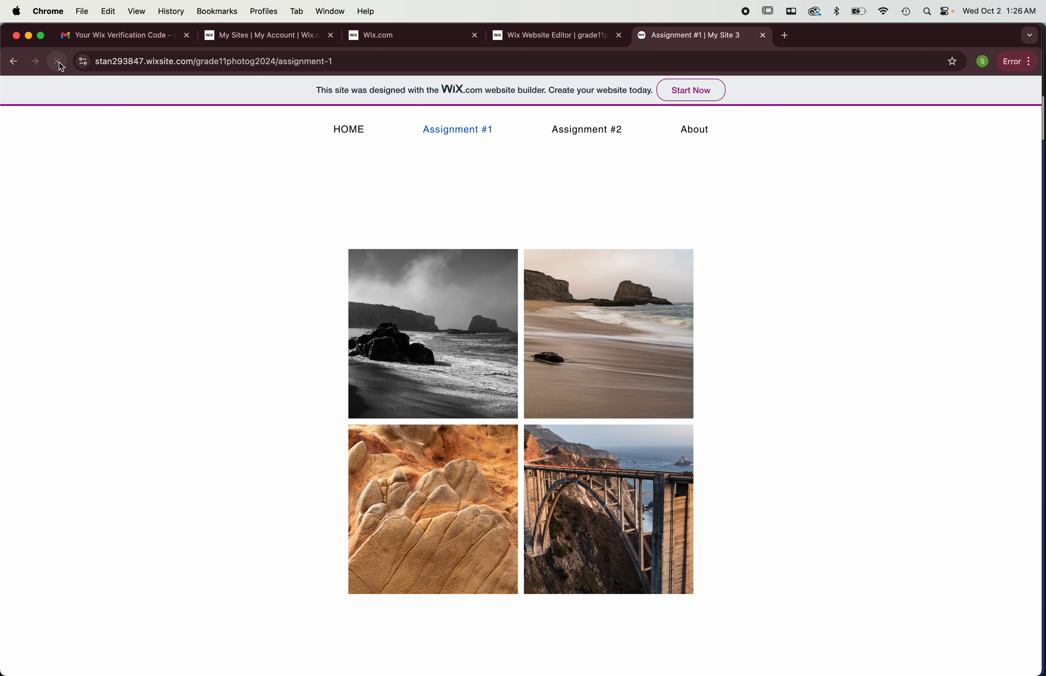
left_click(693, 131)
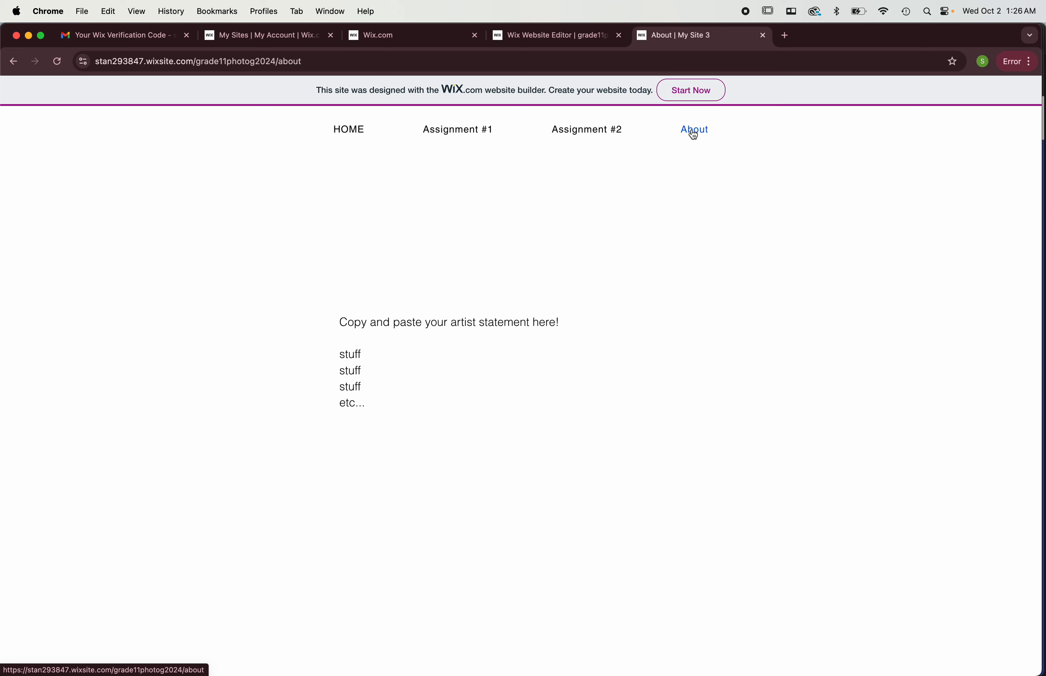